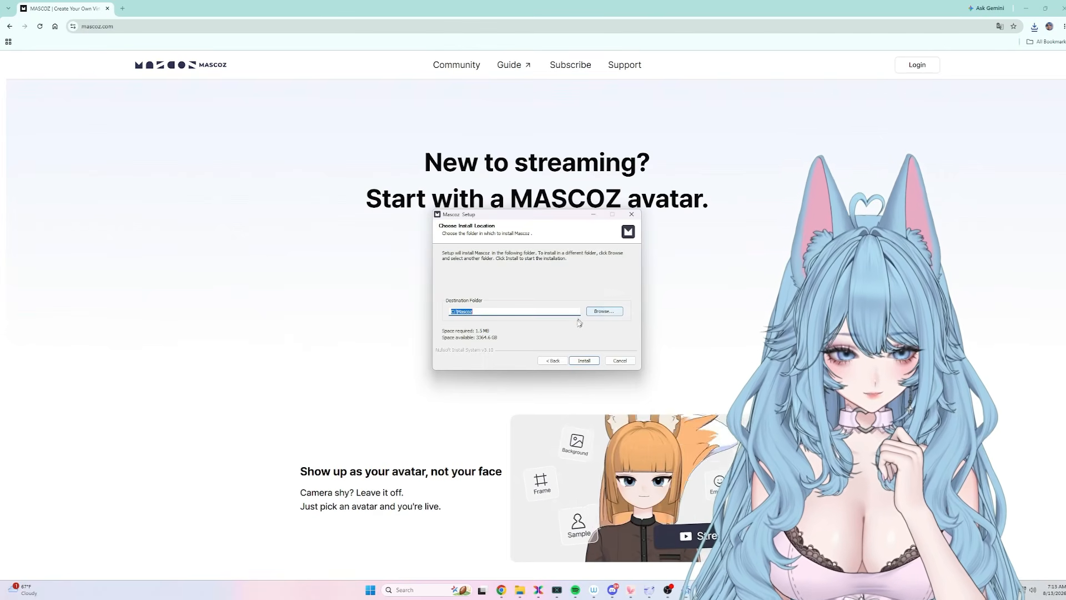
Install Mascoz, finish the setup with Run Mascoz enabled, and search Windows for "mascoz".
click(587, 364)
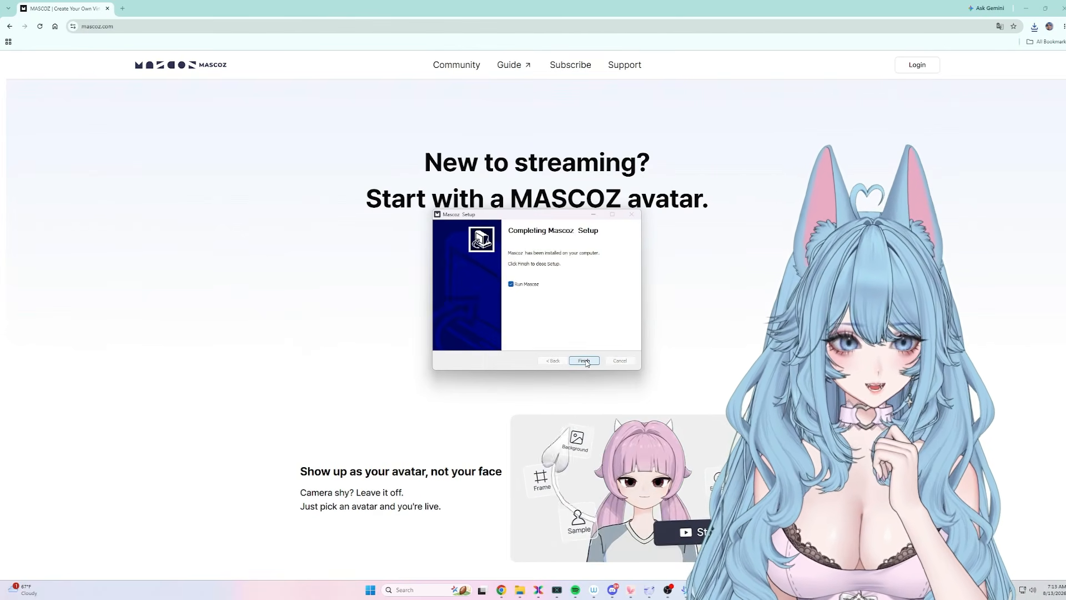
click(585, 362)
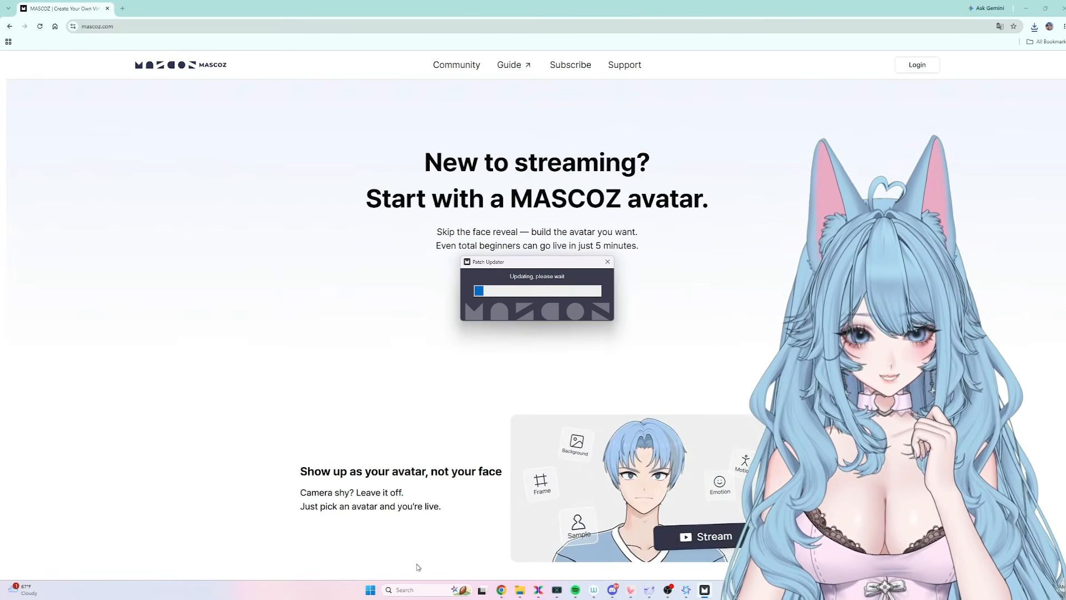
click(411, 590)
text(mascoz)
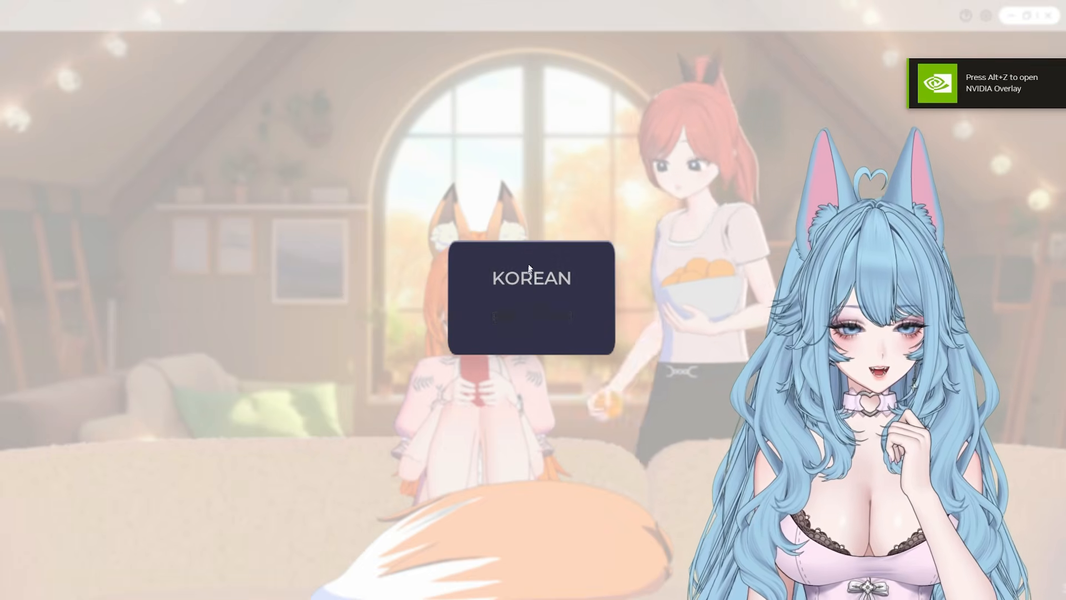
Choose English as the program language and dismiss the MASCOZ Update notices.
click(529, 258)
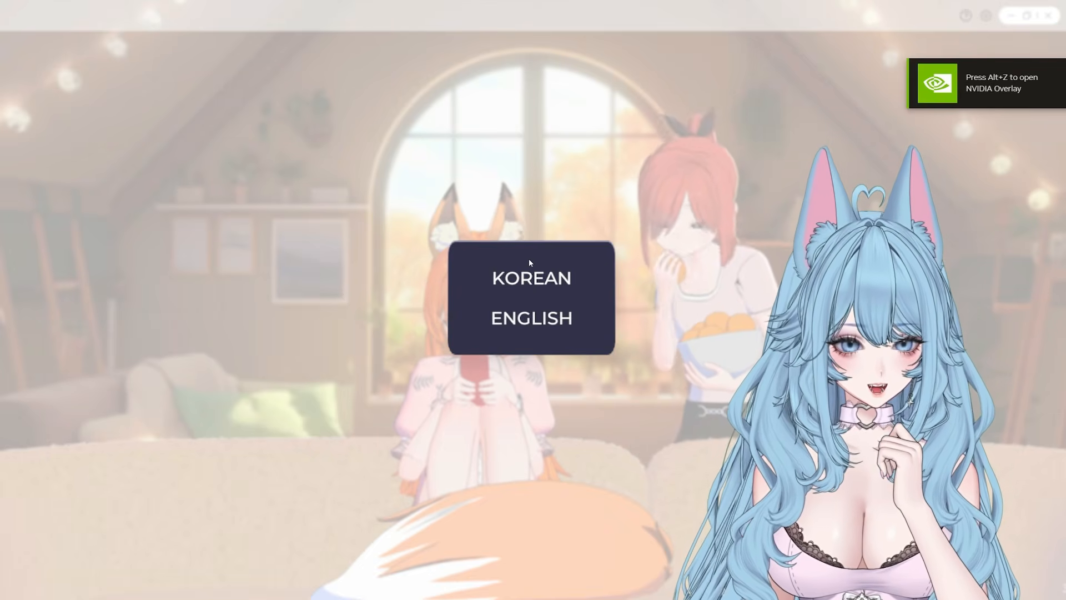
click(536, 315)
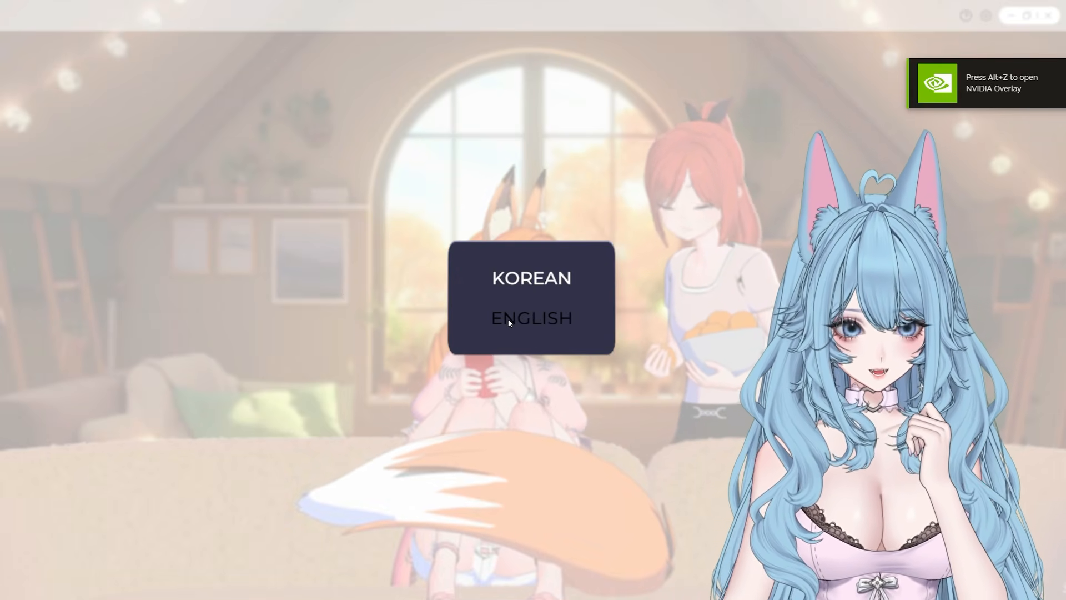
click(524, 410)
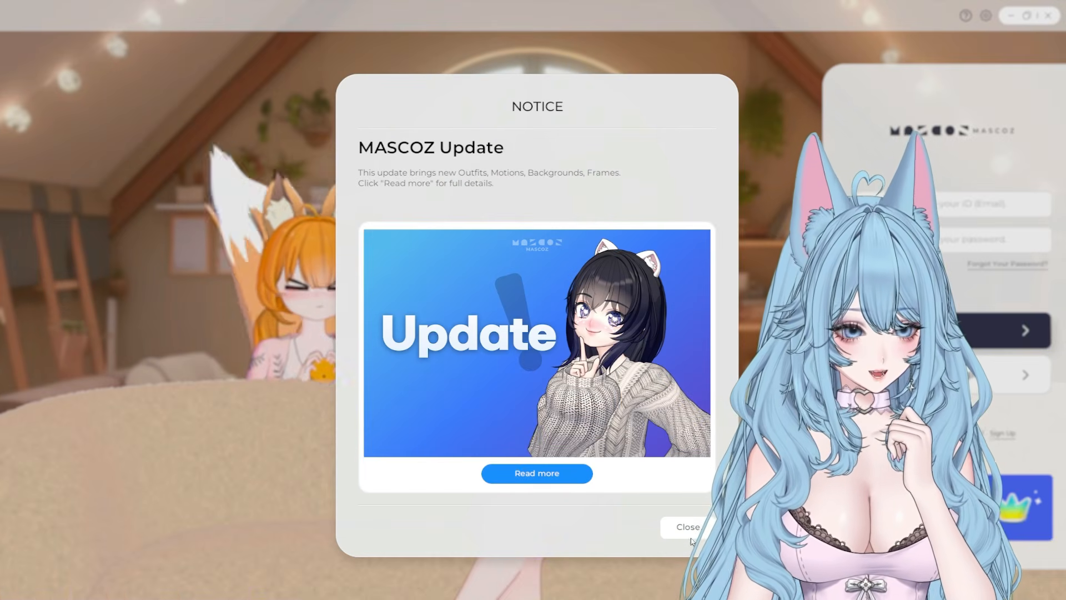
click(692, 528)
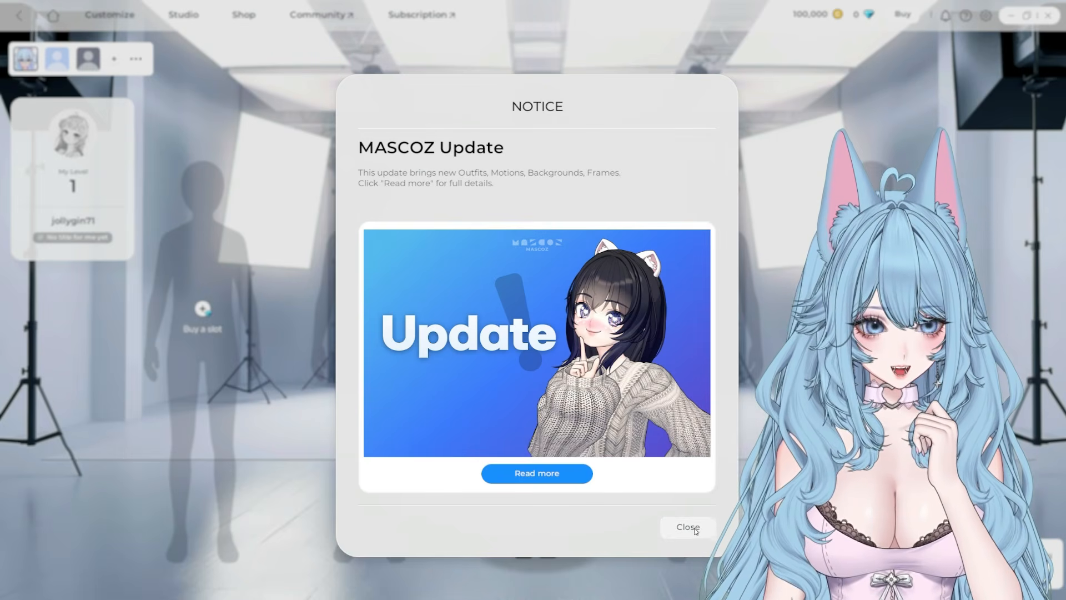
click(688, 528)
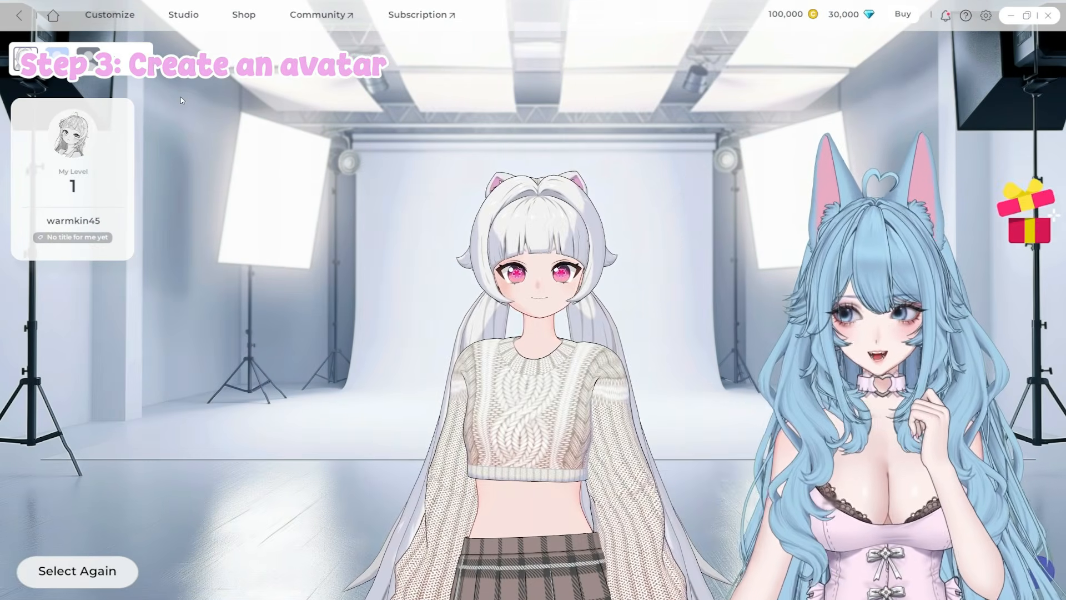
Select an empty avatar slot, and open and decline the offer to buy one more slot.
click(92, 65)
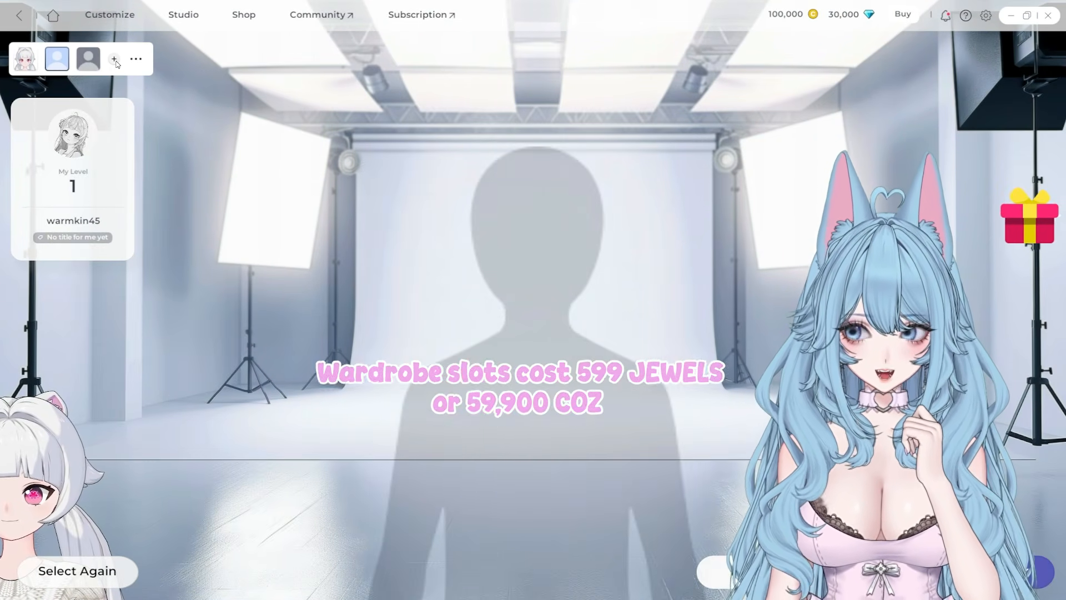
click(115, 60)
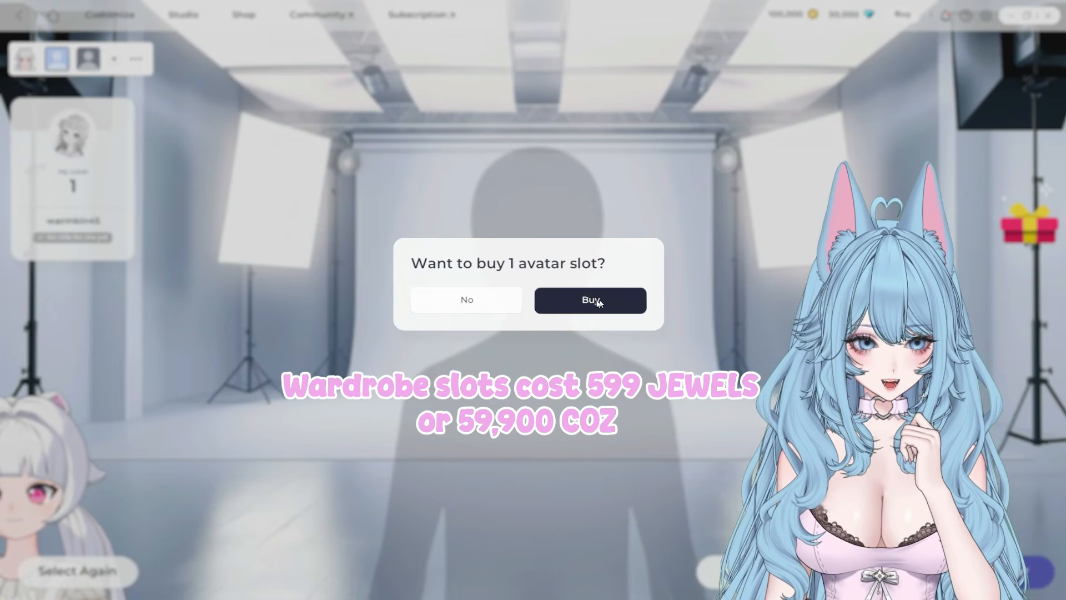
click(486, 295)
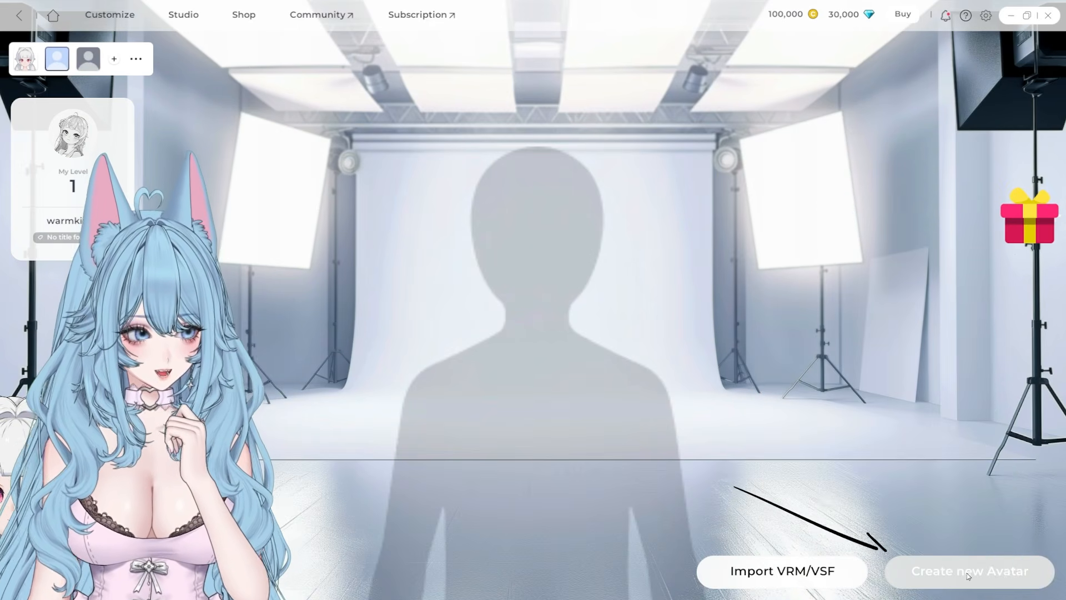
Create a new avatar in the empty slot and show its full body in the view.
click(954, 575)
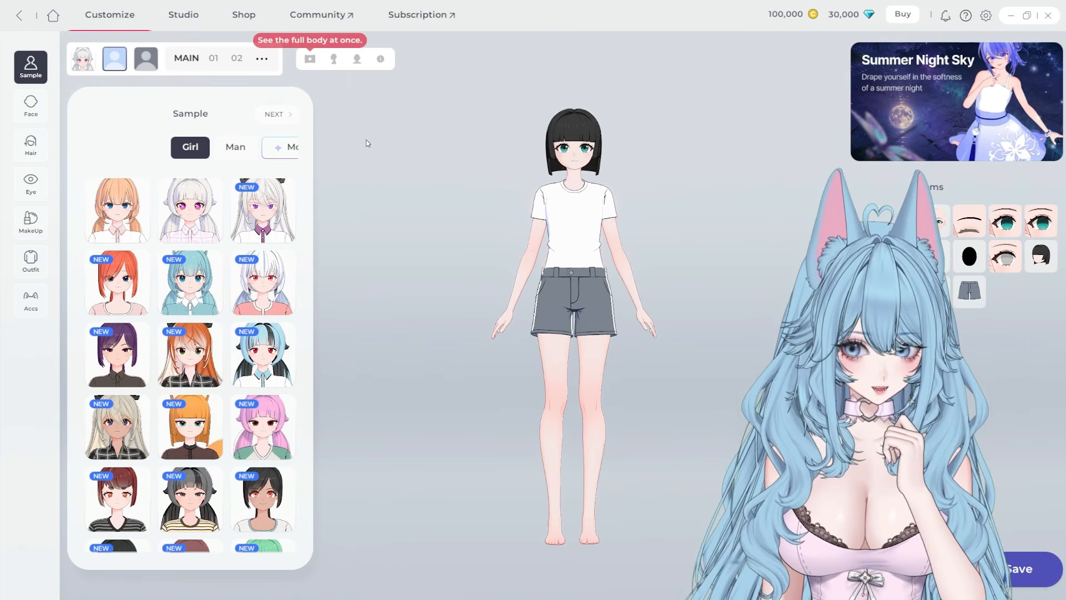
click(311, 60)
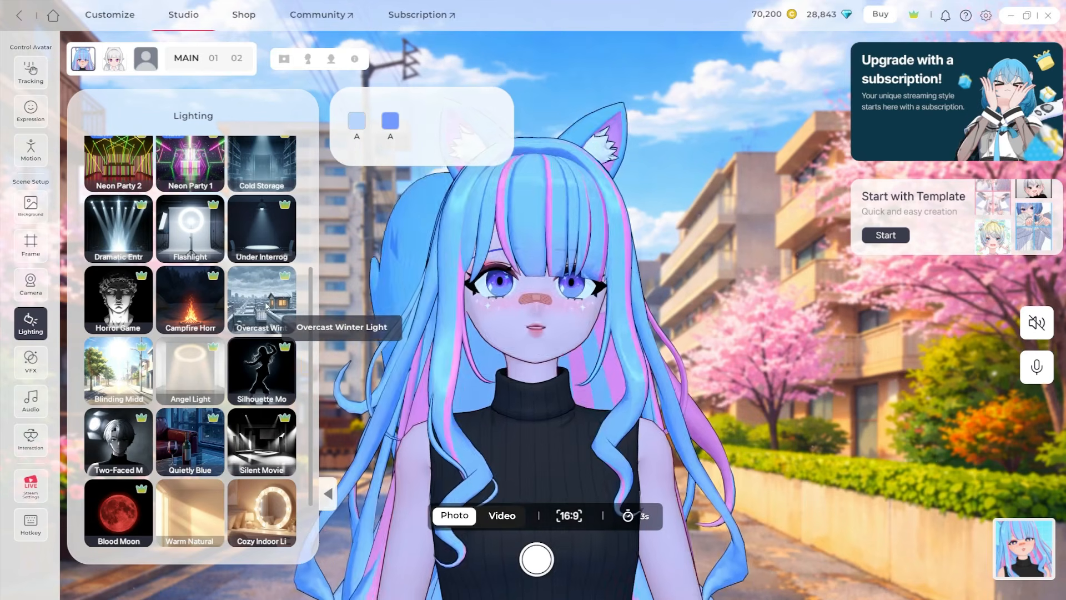
Set the studio capture mode to Video and preview the silver braided, brown and pink hair sets in the shop.
click(502, 515)
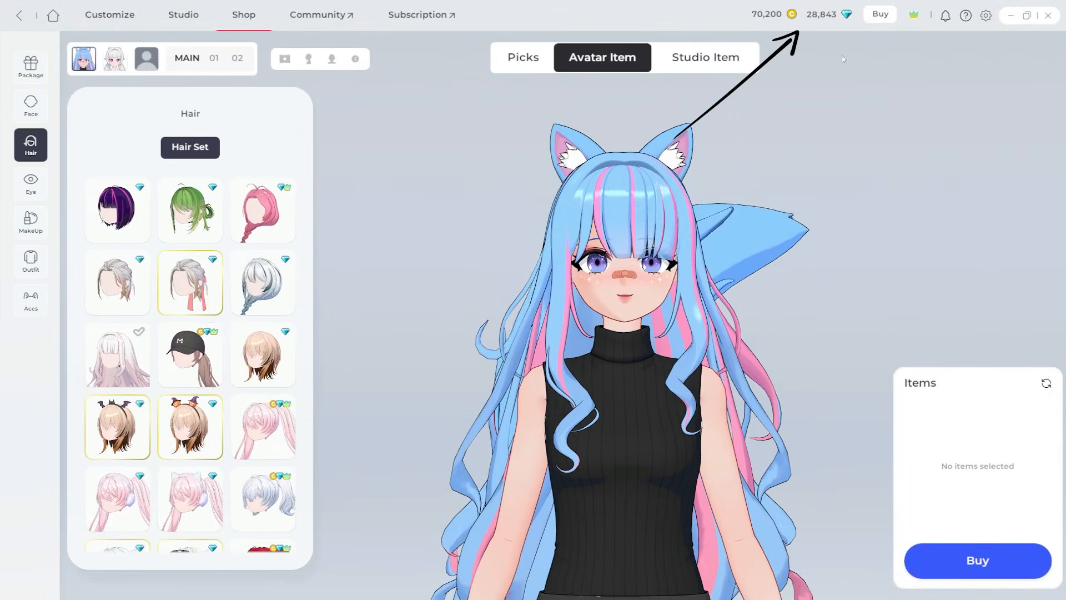
click(277, 308)
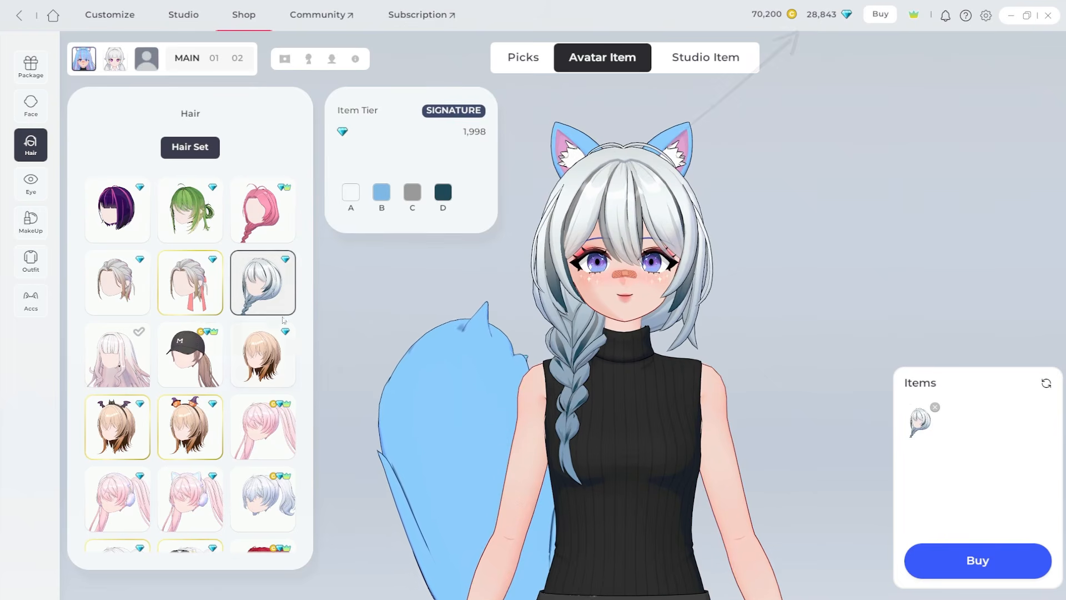
click(264, 355)
click(272, 428)
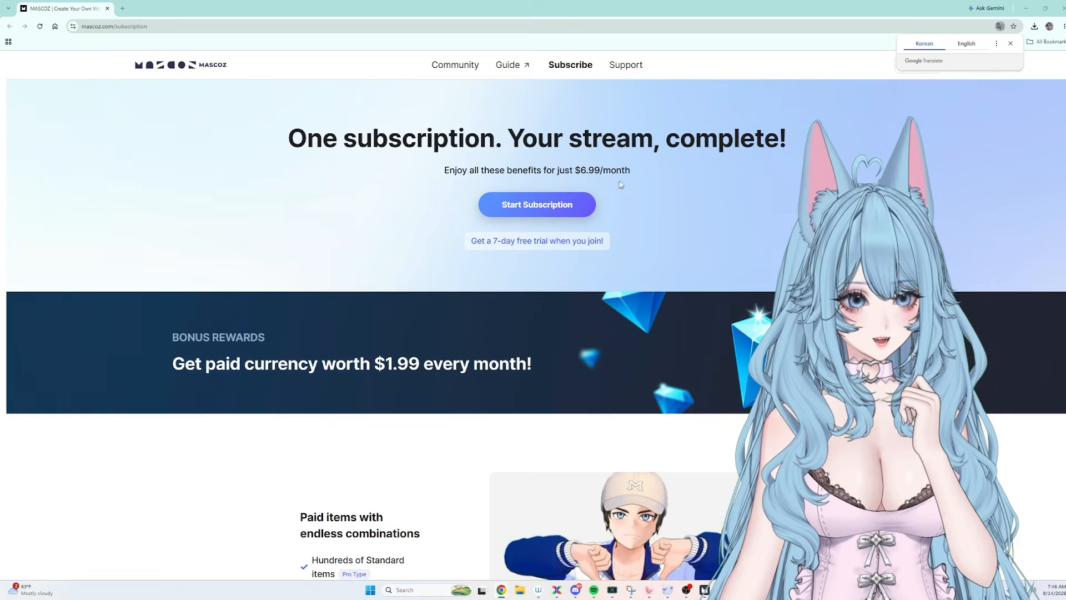
Highlight the monthly price on the MASCOZ subscription web page.
drag(575, 170, 600, 171)
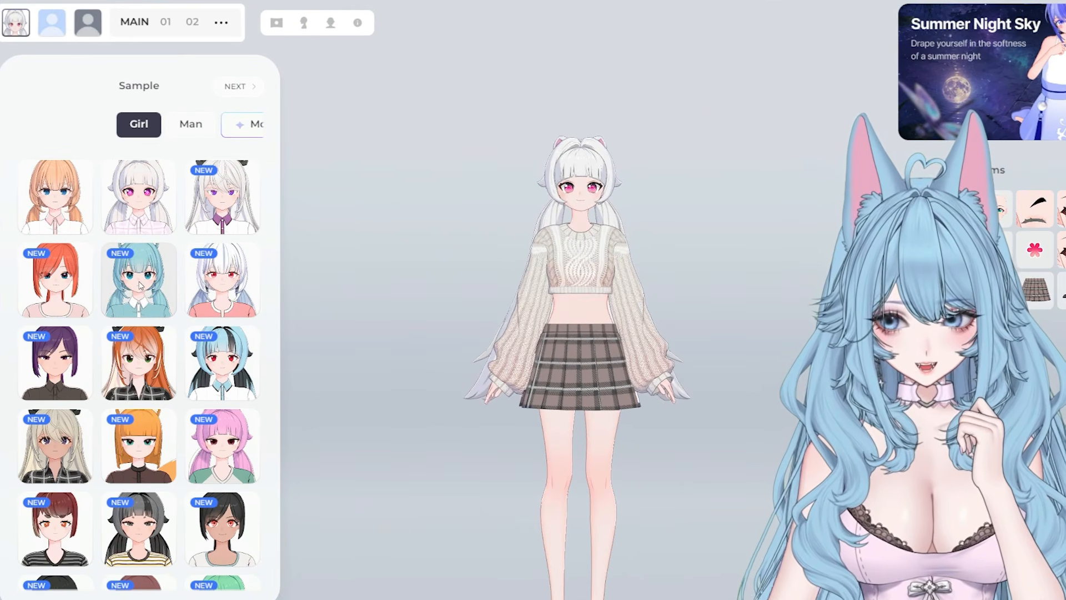
Try the teal-haired girl sample, followed by the black-haired and navy-haired man samples.
click(191, 282)
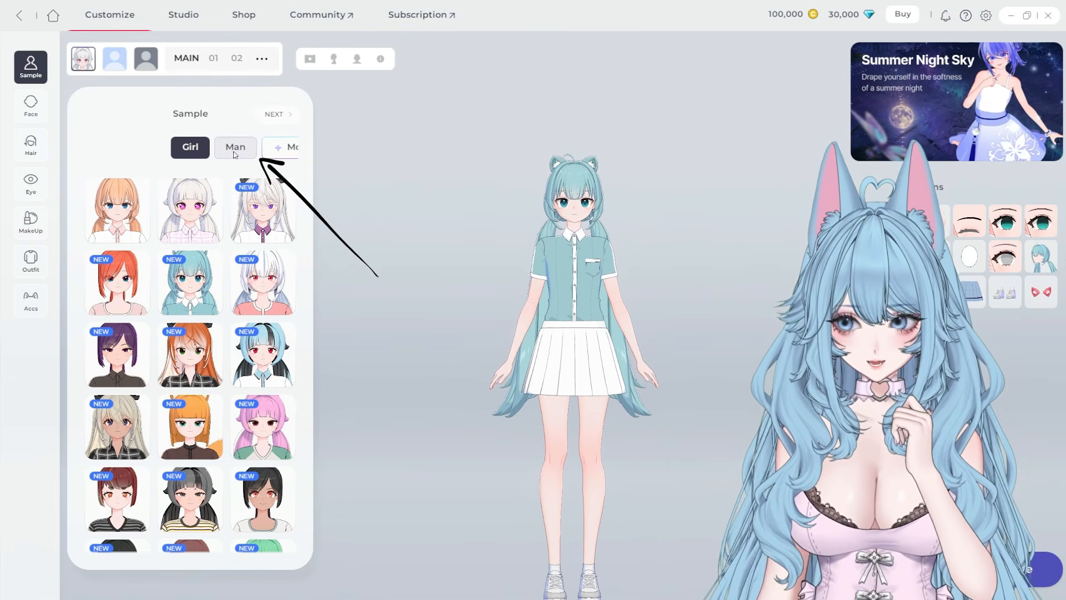
click(235, 148)
click(193, 226)
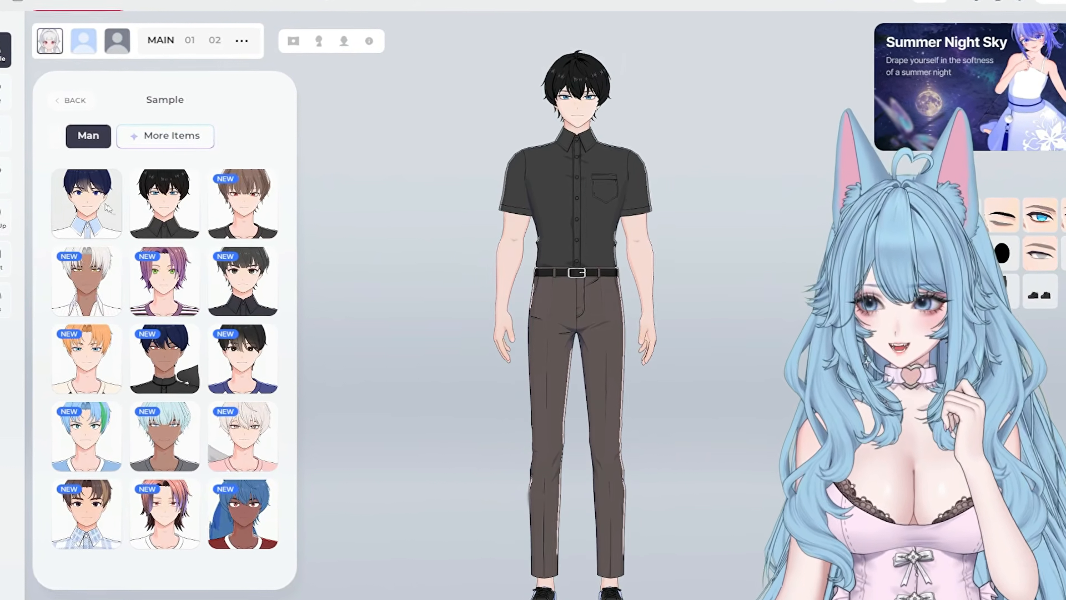
click(126, 217)
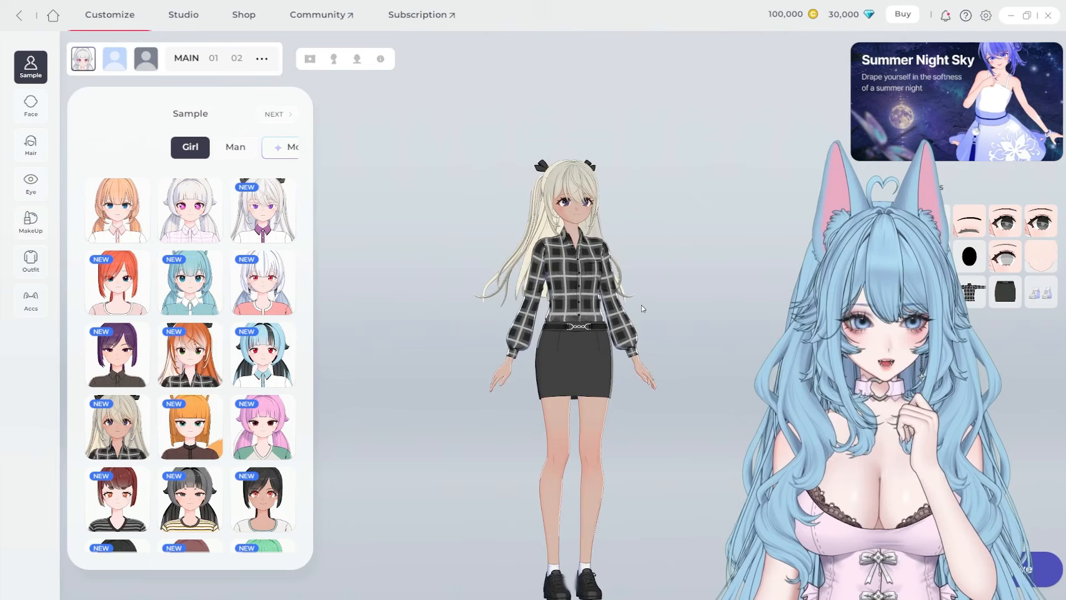
Rotate, zoom and pan the camera around the blonde avatar in the plaid shirt to examine it.
ctrl+right_drag(467, 300, 709, 272)
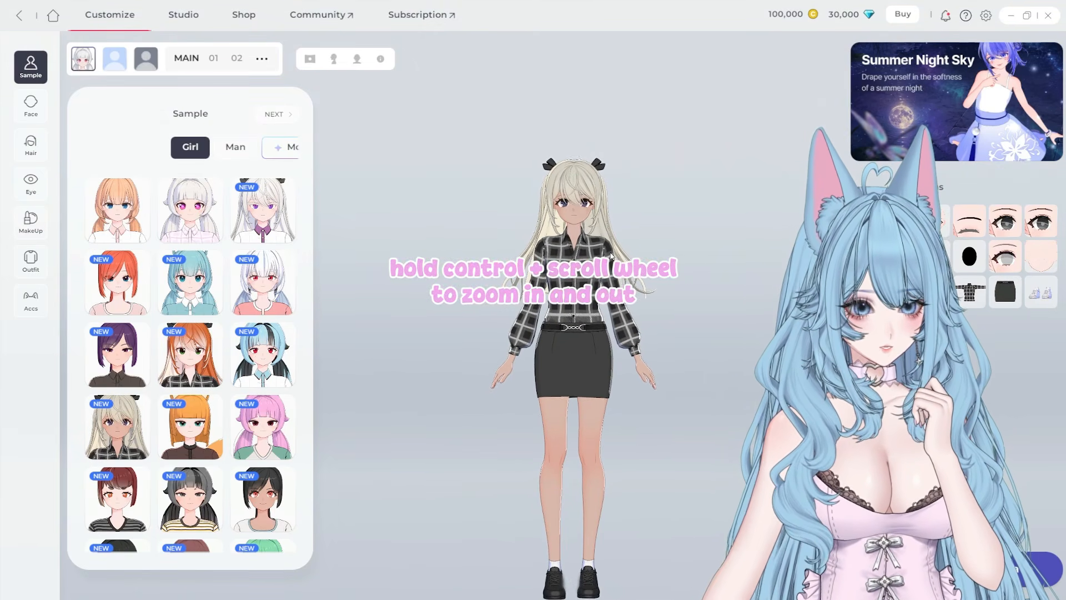
ctrl+scroll(593, 254, up, 3)
ctrl+scroll(593, 254, down, 3)
ctrl+scroll(578, 254, up, 2)
ctrl+scroll(578, 254, down, 2)
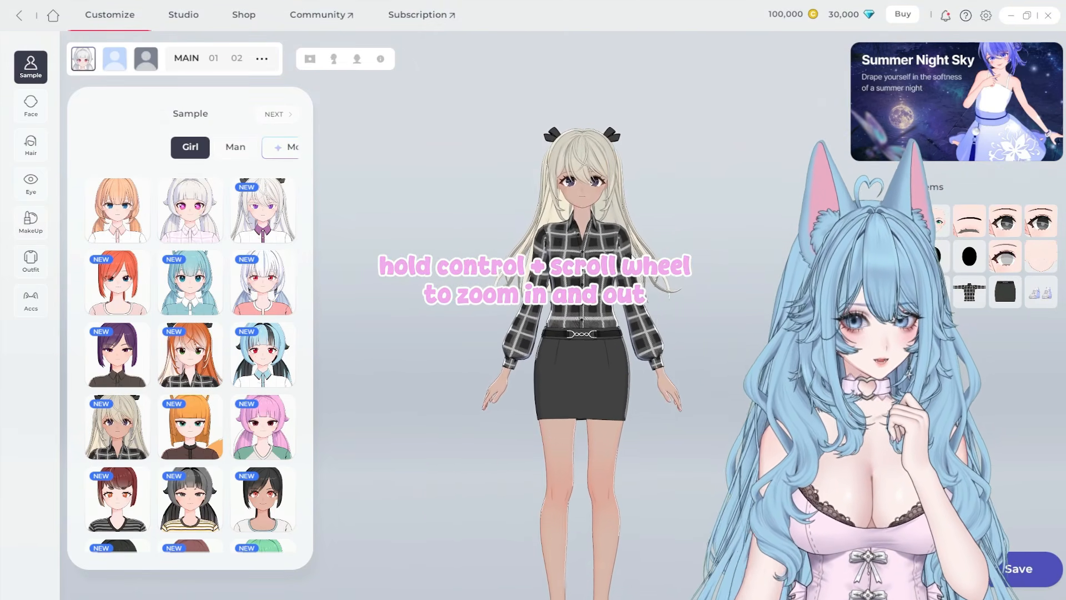
ctrl+scroll(578, 254, up, 3)
ctrl+alt+drag(578, 254, 560, 279)
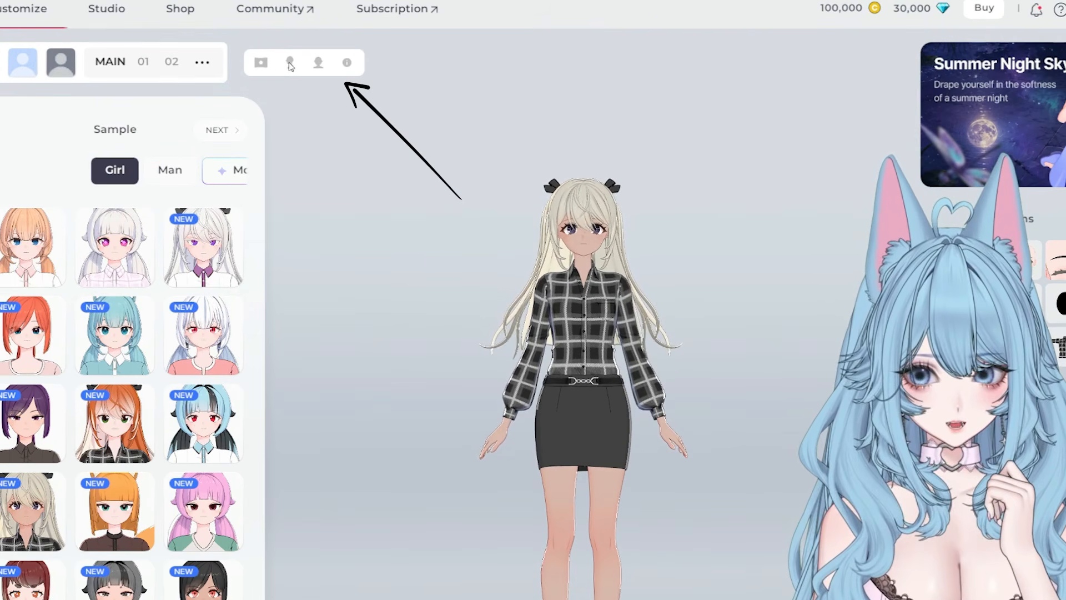
Examine the avatar with the side and face close-up camera presets and read the camera view guide.
click(334, 60)
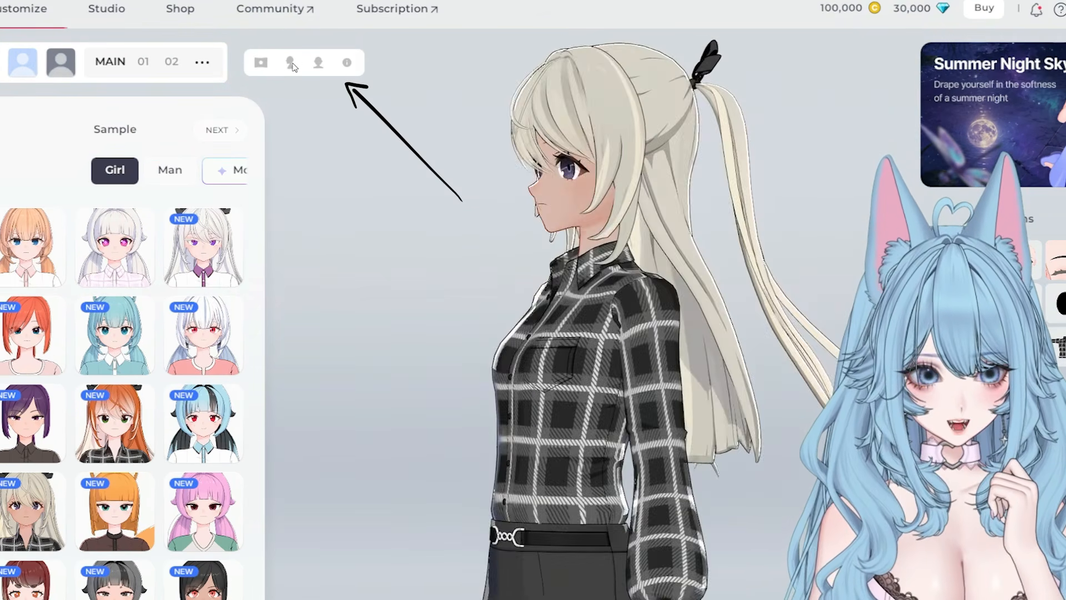
click(318, 64)
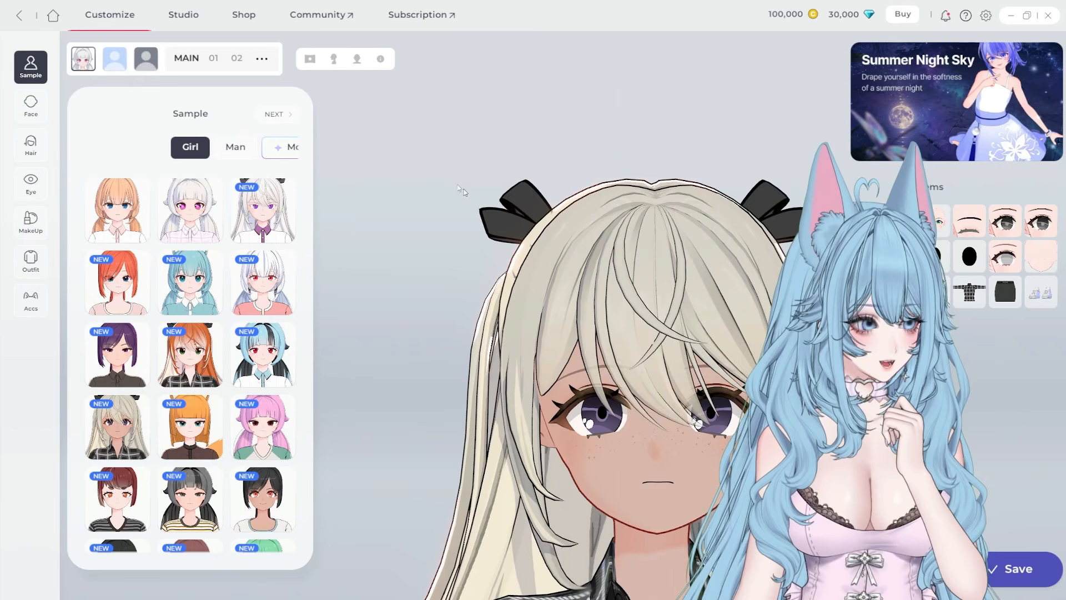
mouse_move(384, 63)
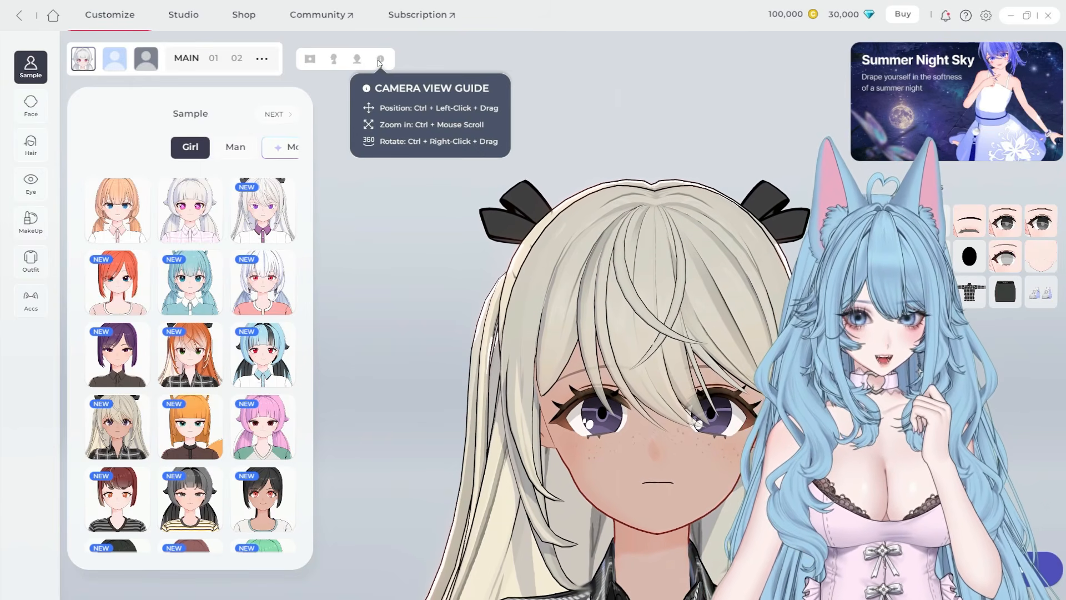
Lighten the avatar's skin colour in the face settings.
click(34, 109)
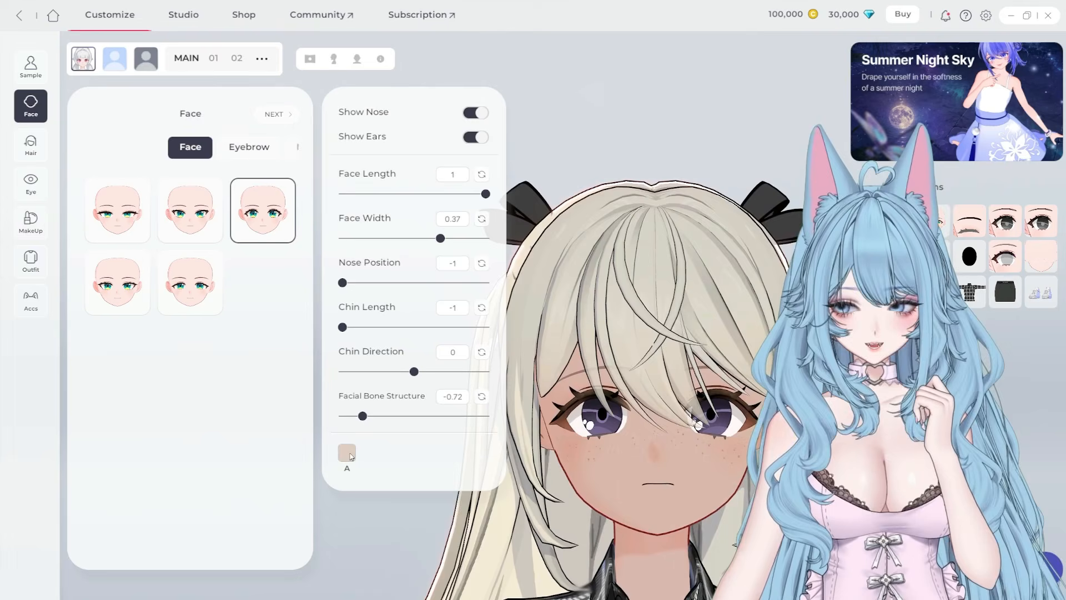
click(350, 454)
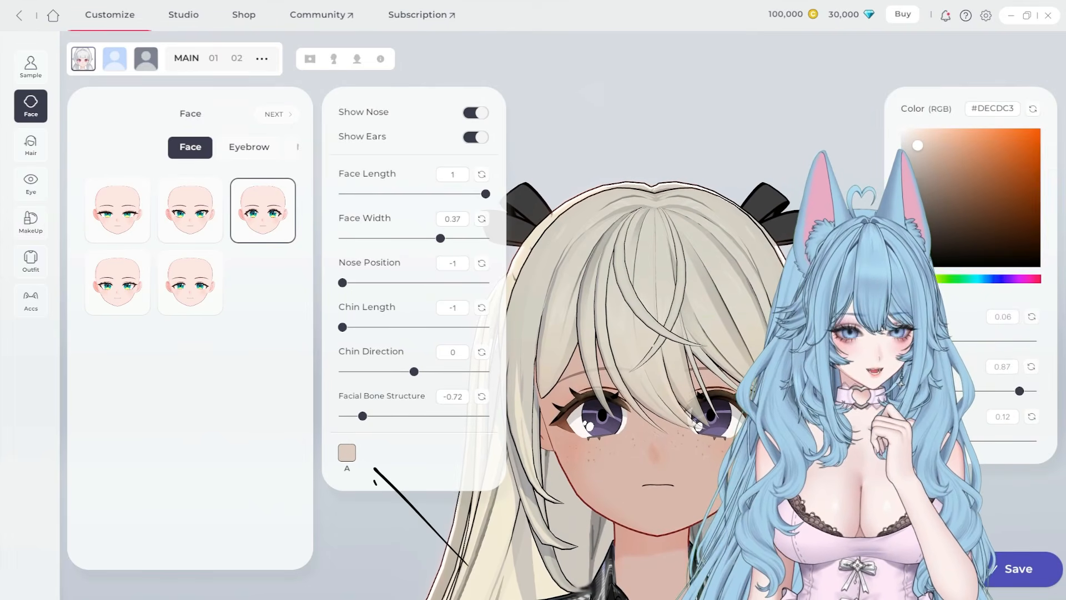
Colour the eyebrows #585FB7 and set the mouth's Lip Corner Shape to 0.59.
click(237, 149)
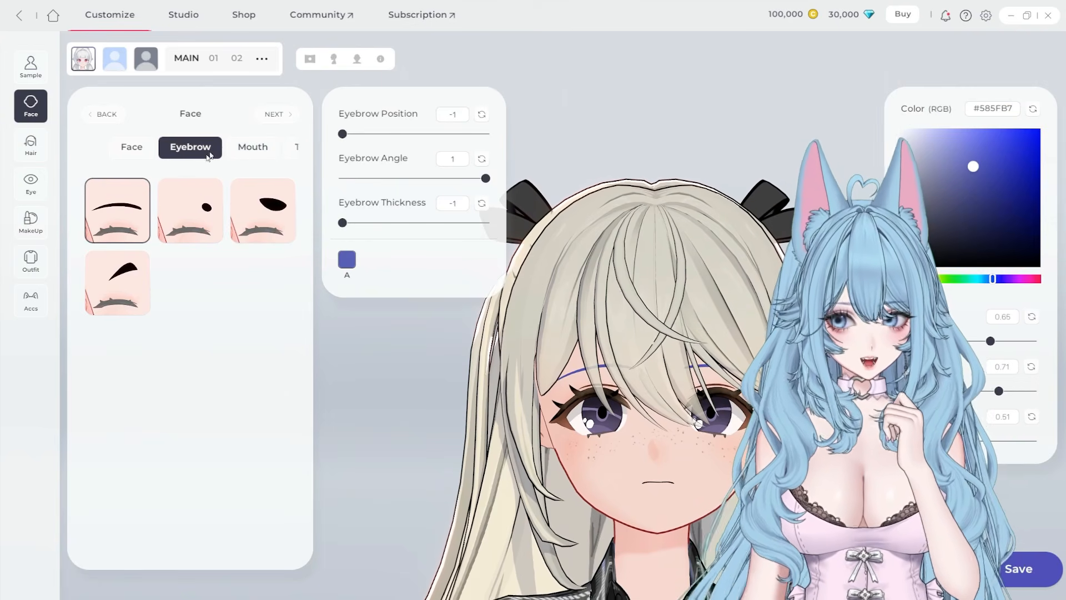
click(253, 149)
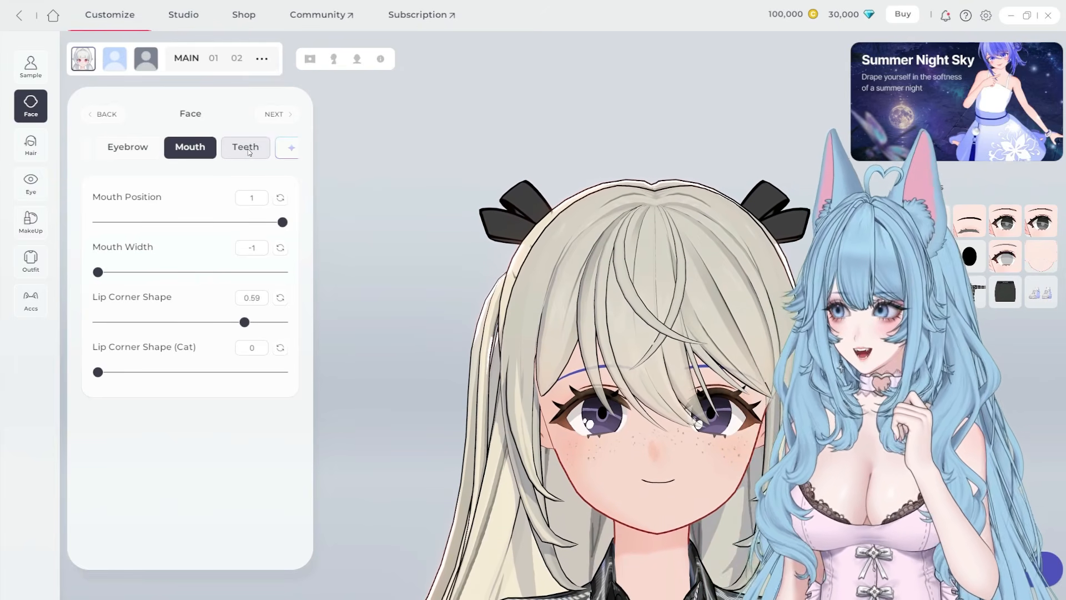
Bring up the avatar's teeth options and save the avatar.
click(248, 150)
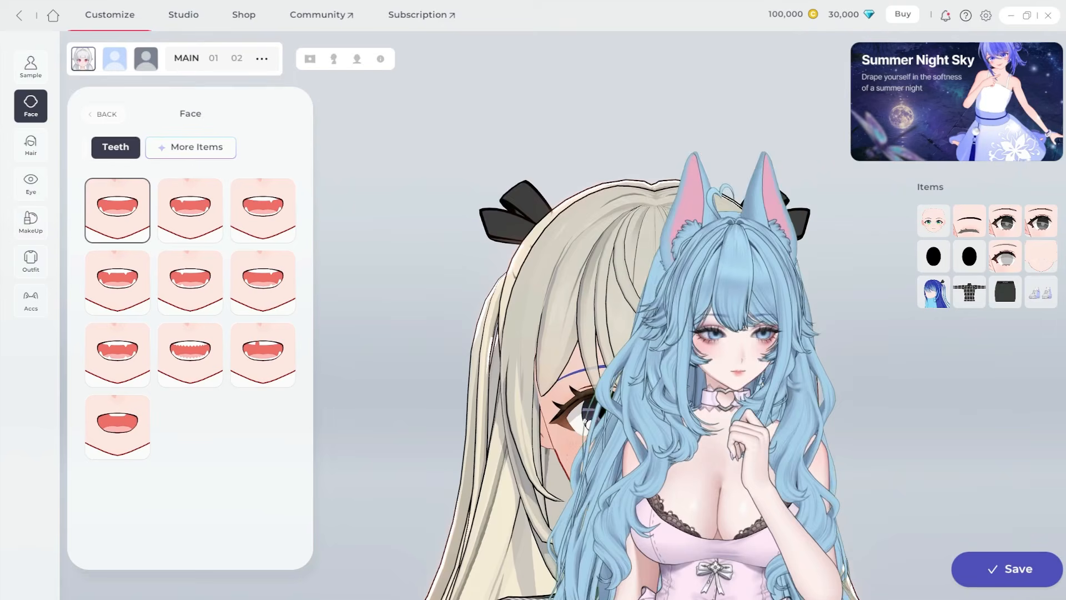
click(1006, 568)
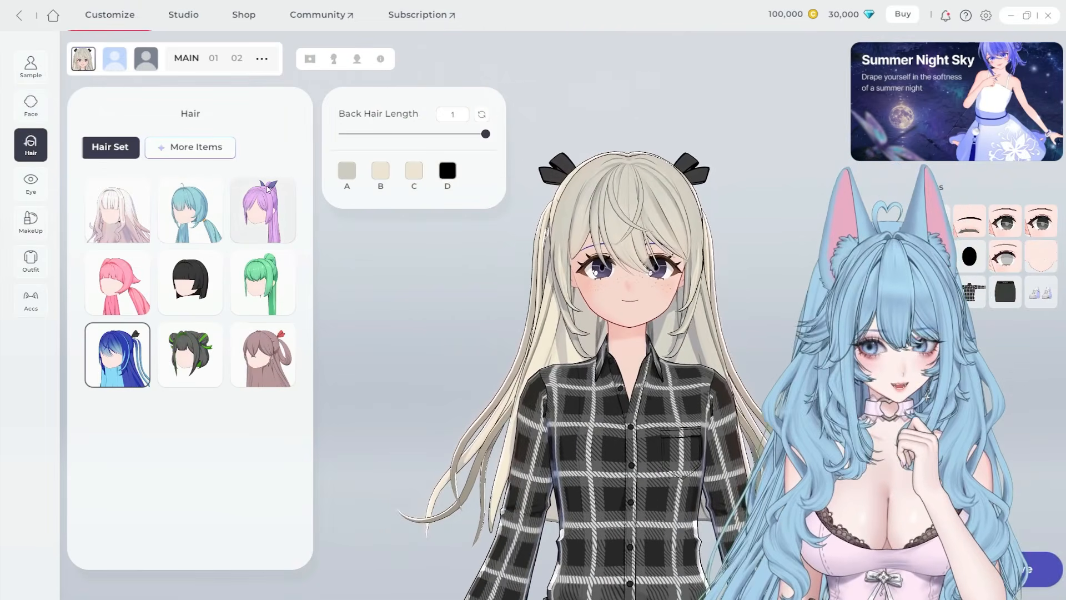
Apply the long wavy white hair set to the avatar and browse further hair sets in the shop.
click(131, 219)
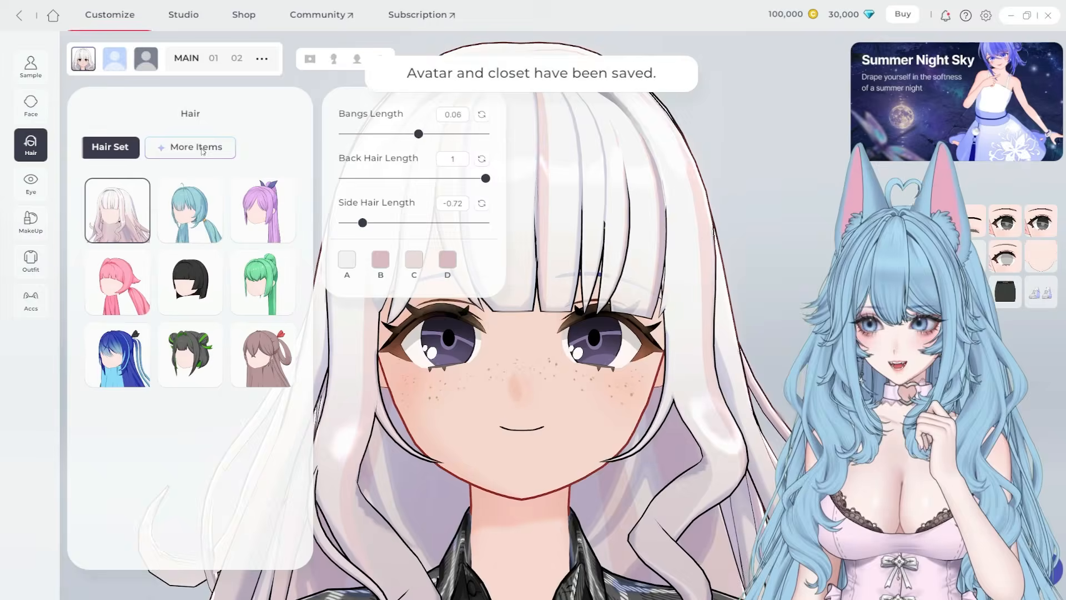
click(203, 151)
click(605, 325)
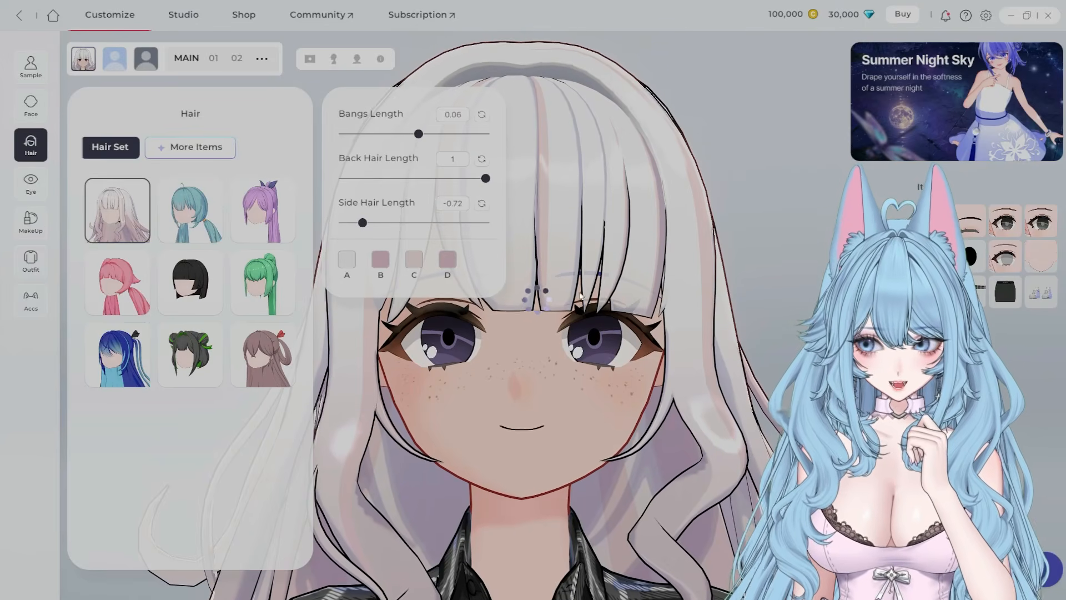
scroll(242, 291, down, 1)
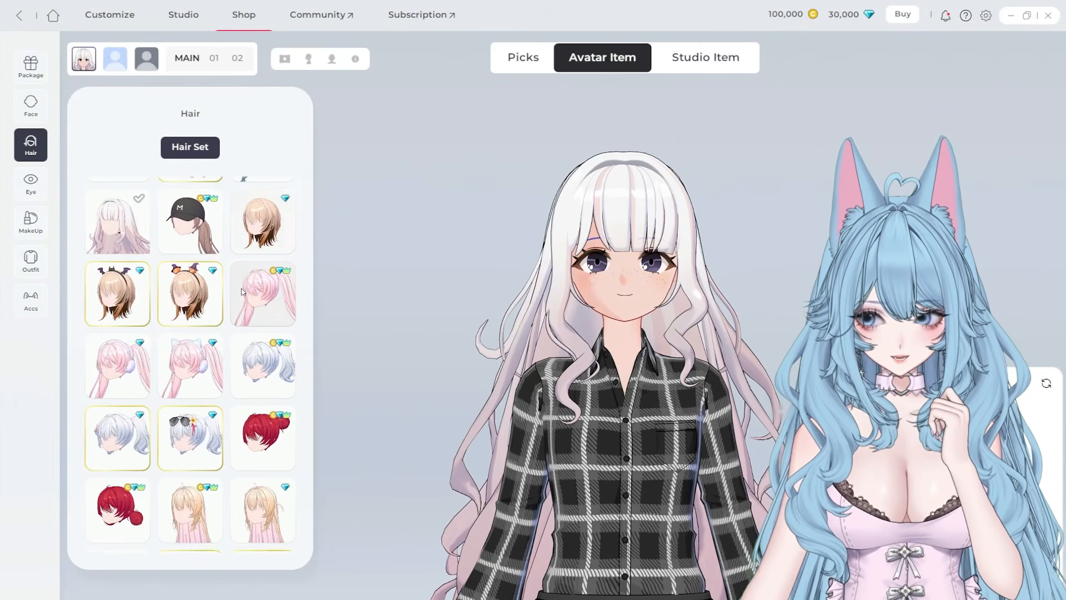
Look through the remaining hair sets in the shop.
scroll(243, 291, down, 2)
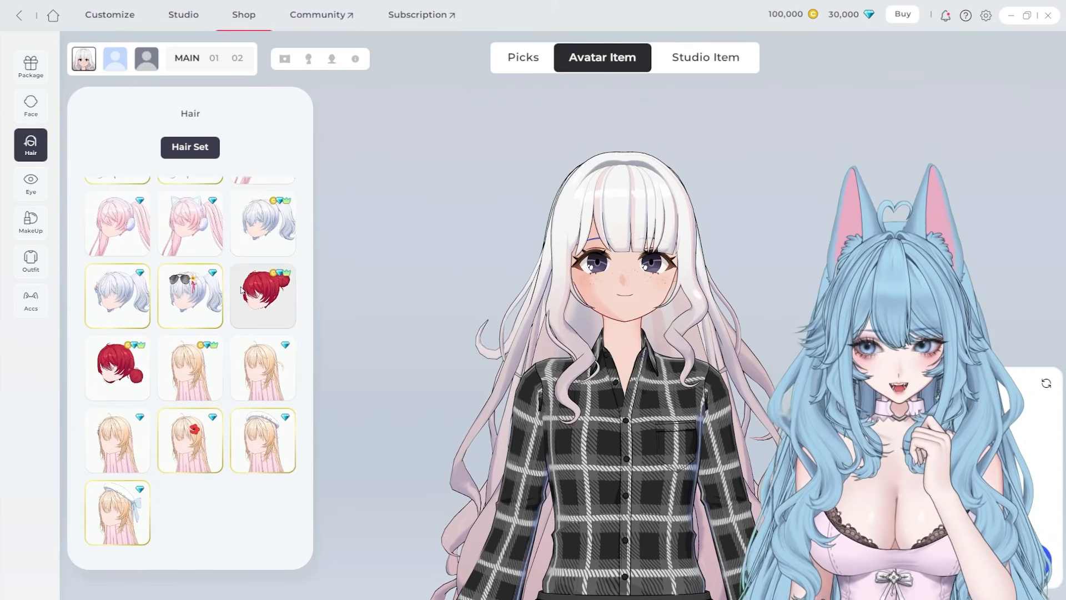
scroll(240, 289, up, 4)
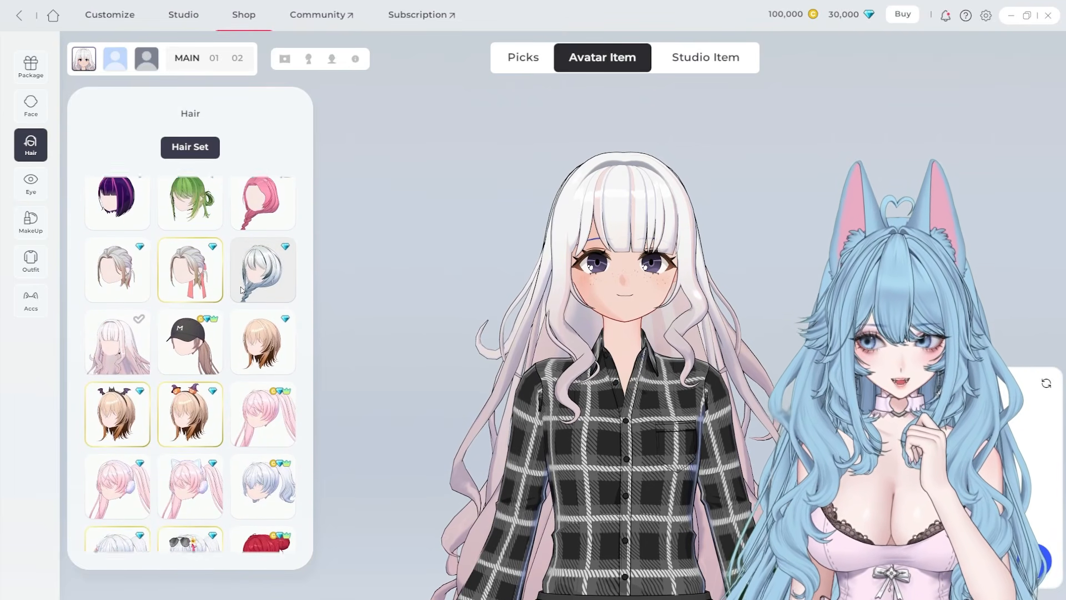
scroll(241, 290, down, 4)
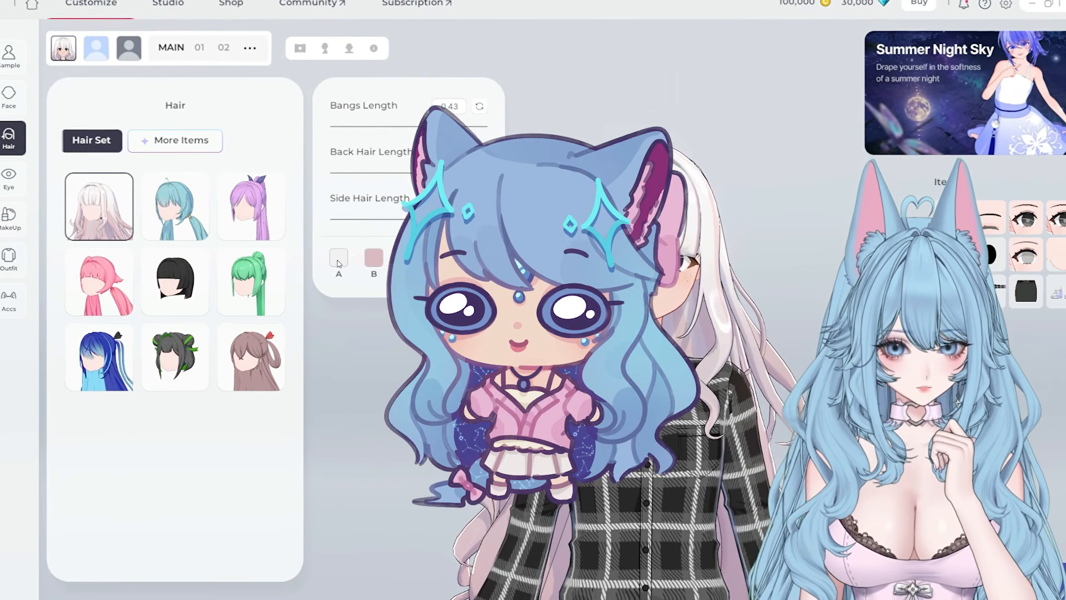
Recolour the long wavy hair set light blue with pink streaks through its colour swatches.
click(347, 259)
drag(1019, 276, 1022, 276)
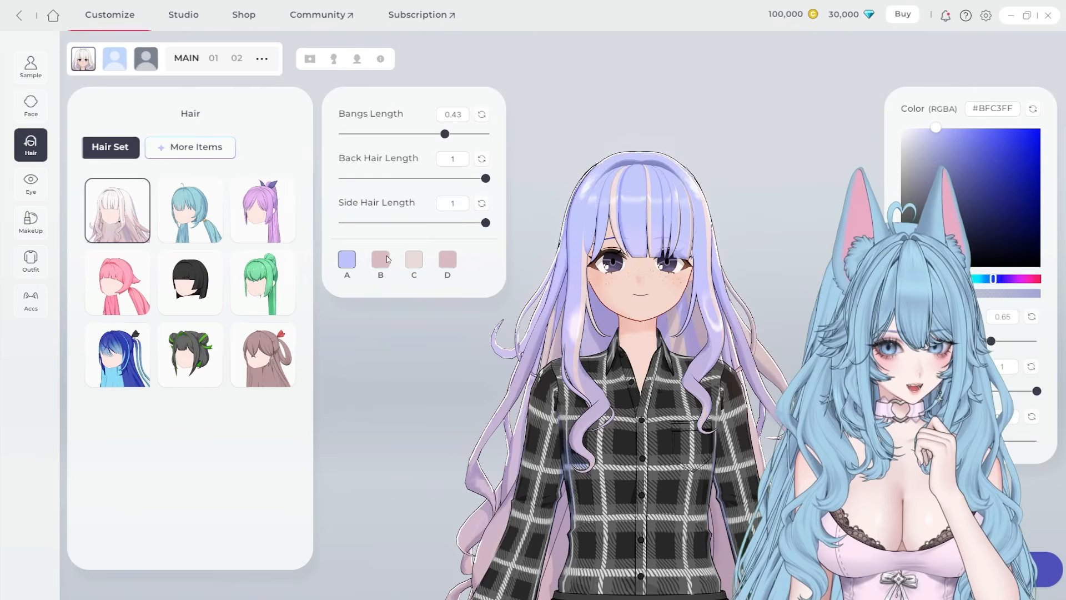
drag(945, 122, 941, 140)
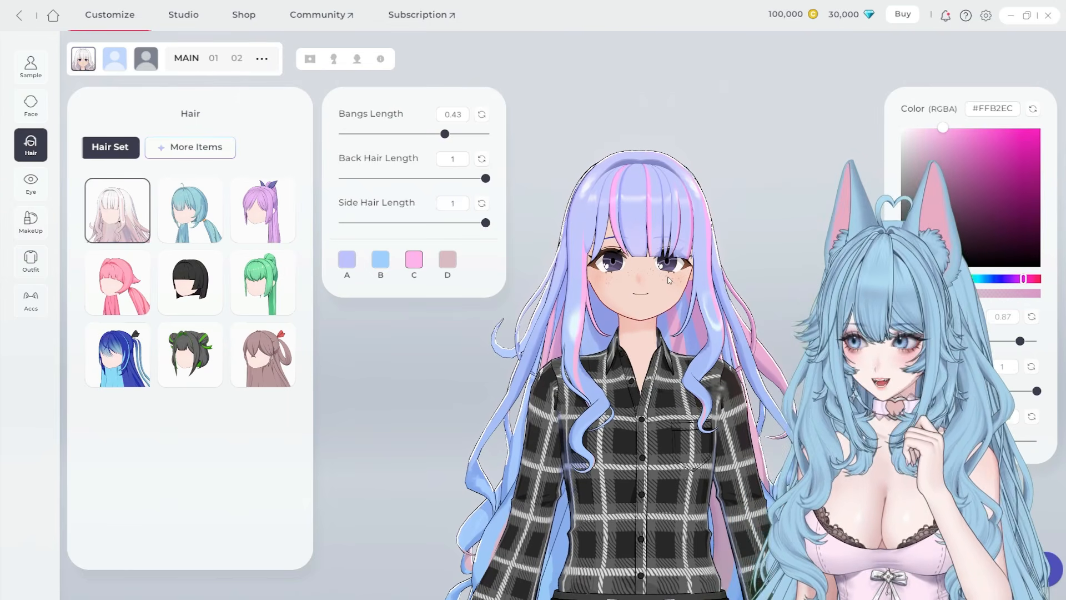
drag(1023, 278, 1019, 278)
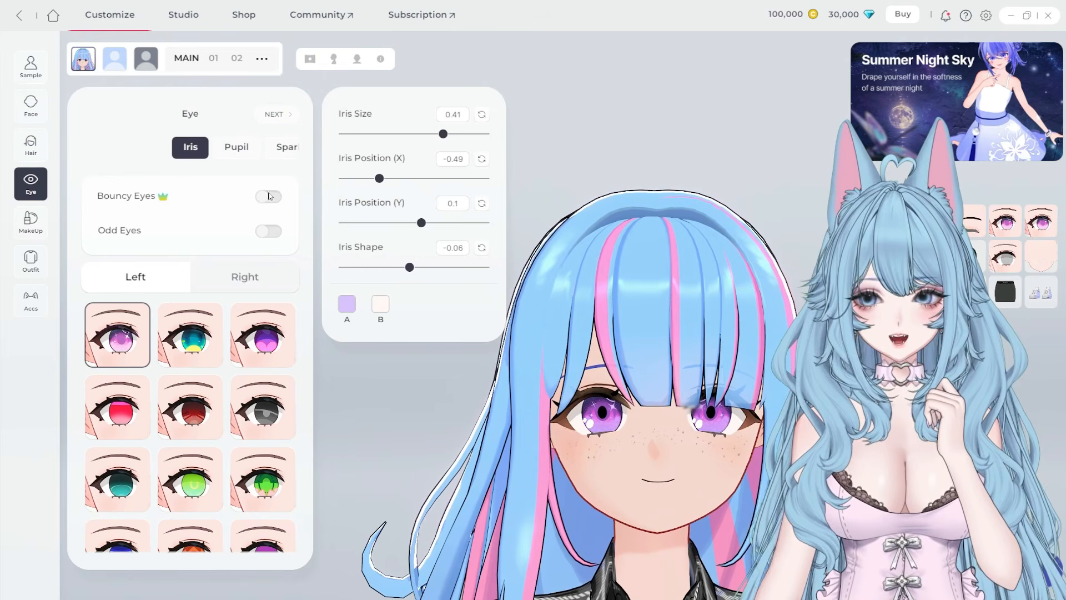
Toggle EyeLashes (E) in the eye shape settings and recolour the irises with light blue as colour A.
click(235, 147)
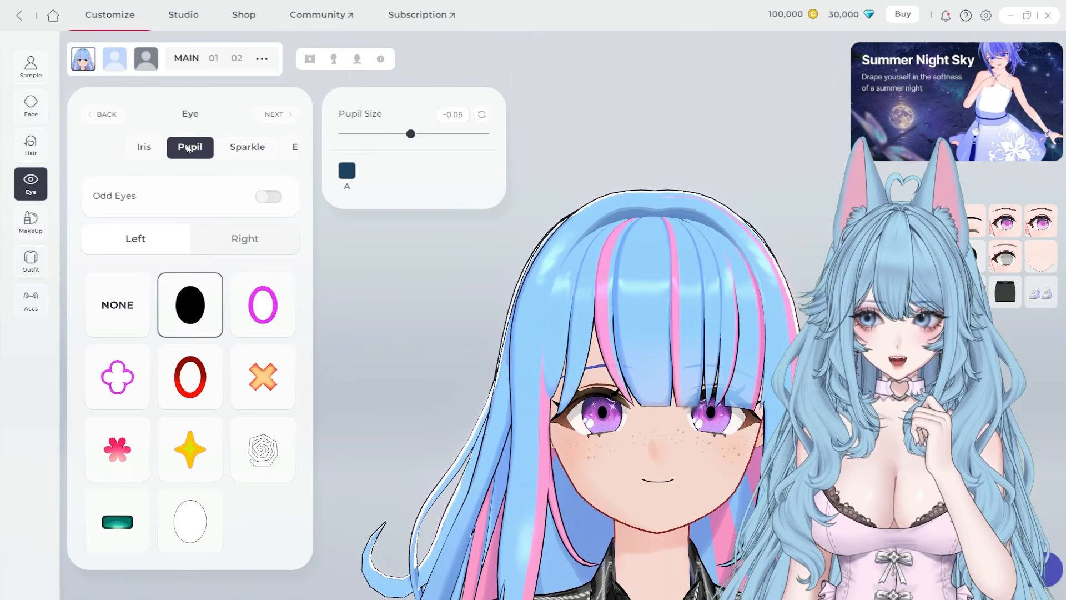
click(245, 147)
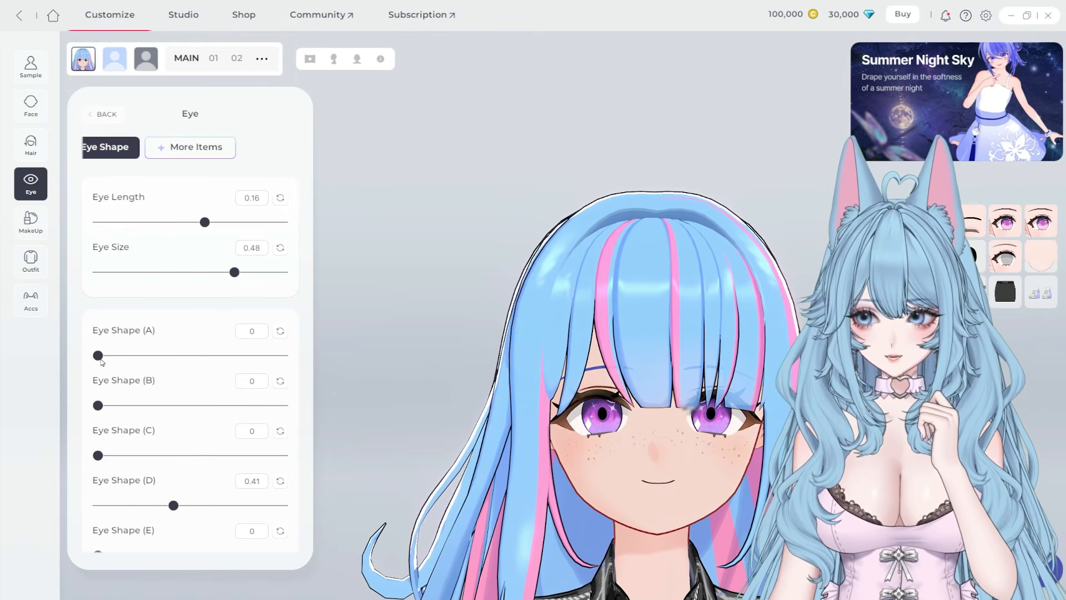
scroll(275, 521, down, 10)
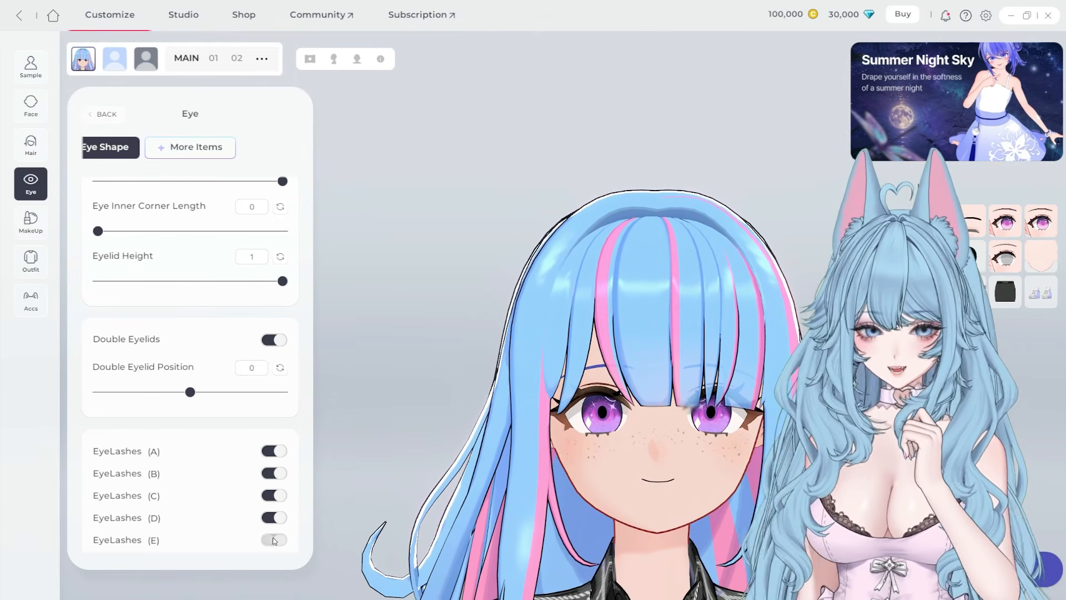
click(273, 539)
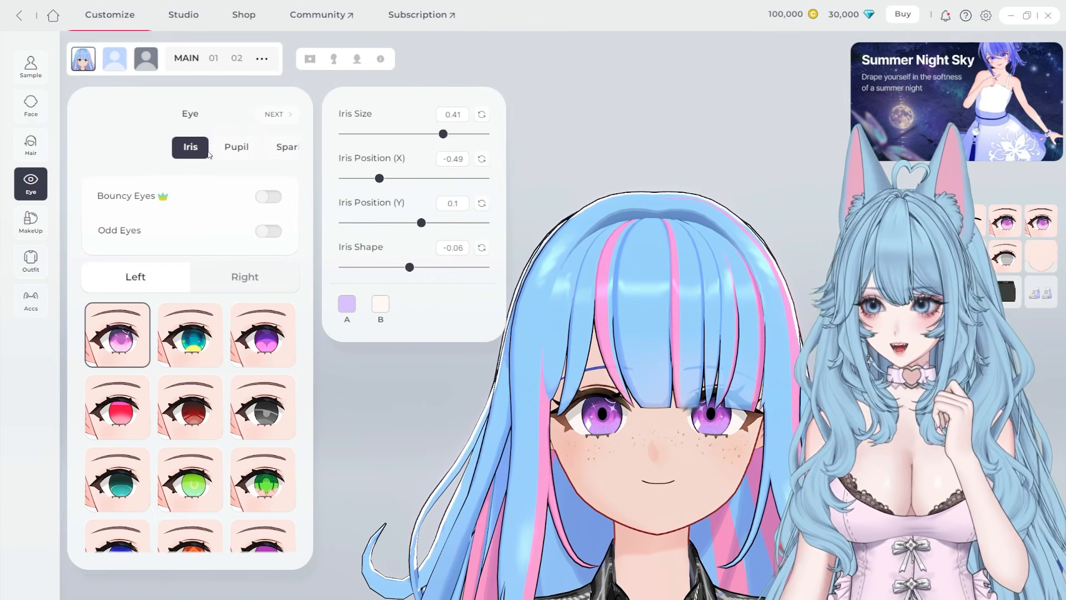
click(347, 304)
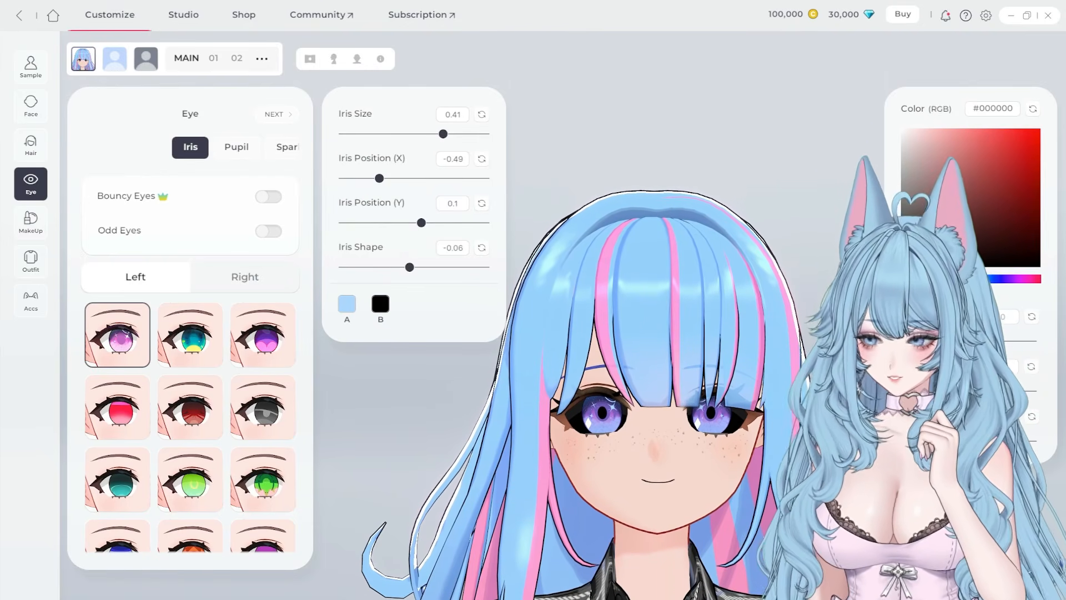
Colour the avatar's eyeline black and apply the blush, enlarging its horizontal and vertical size to about 0.33.
click(30, 220)
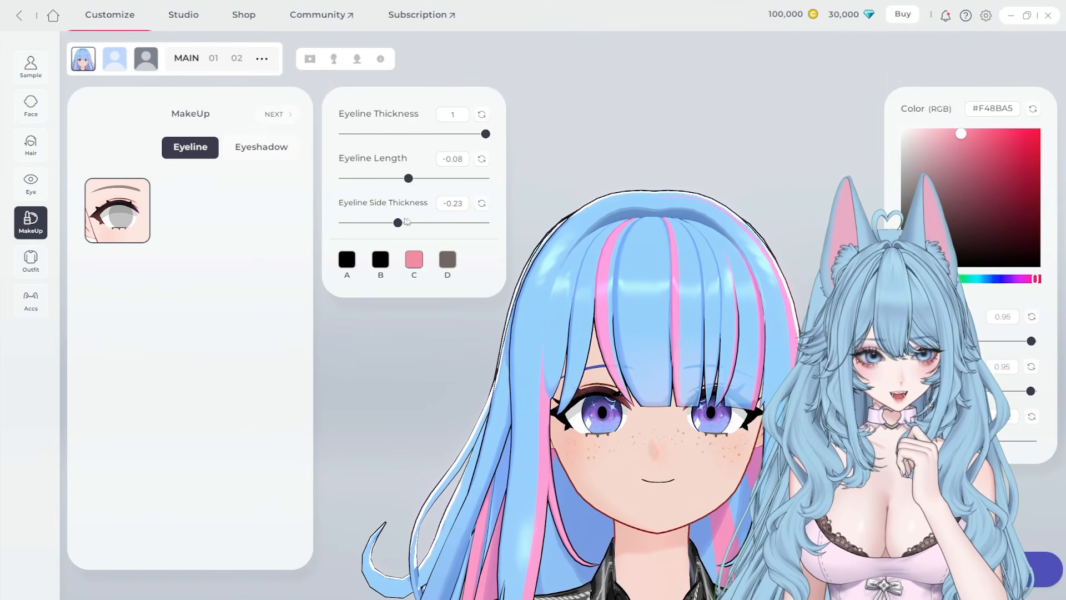
click(183, 212)
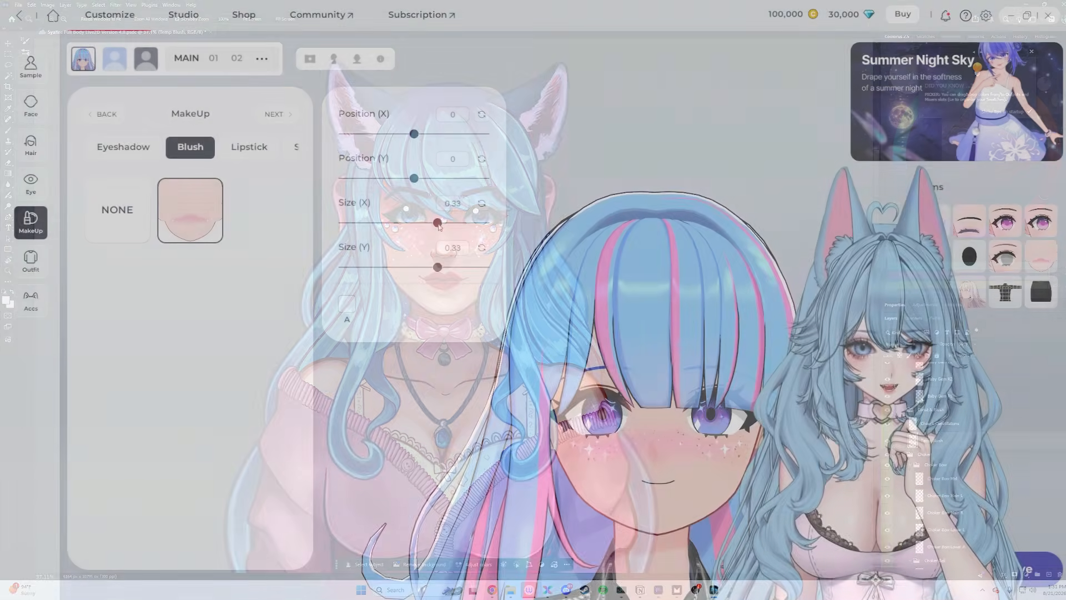
drag(423, 223, 427, 223)
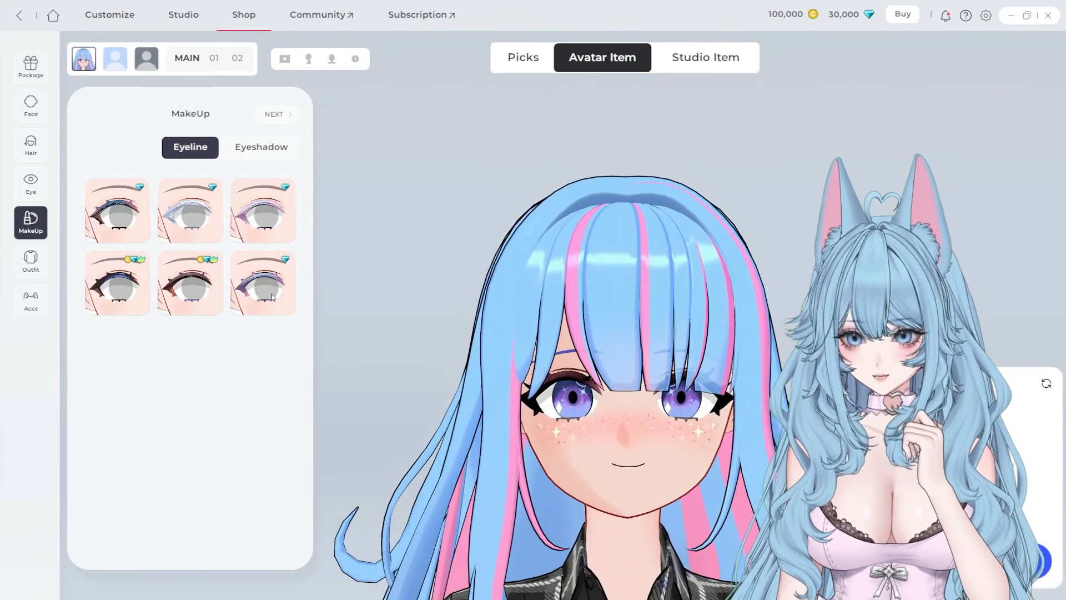
Buy the curved red eyeshadow in the shop, apply it to the avatar and bring up its colour options.
click(262, 154)
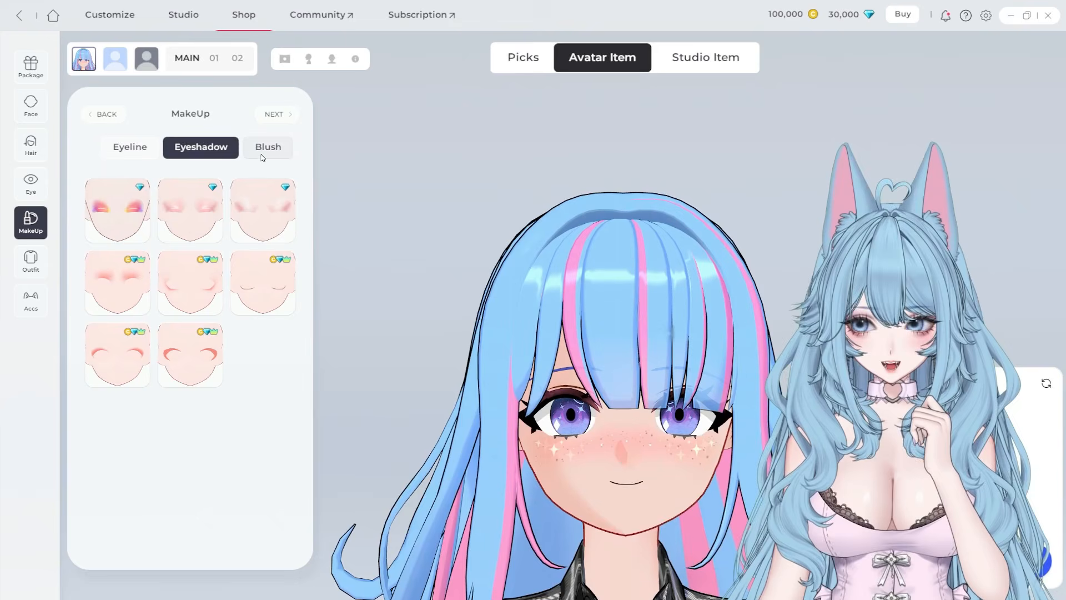
click(137, 224)
click(117, 355)
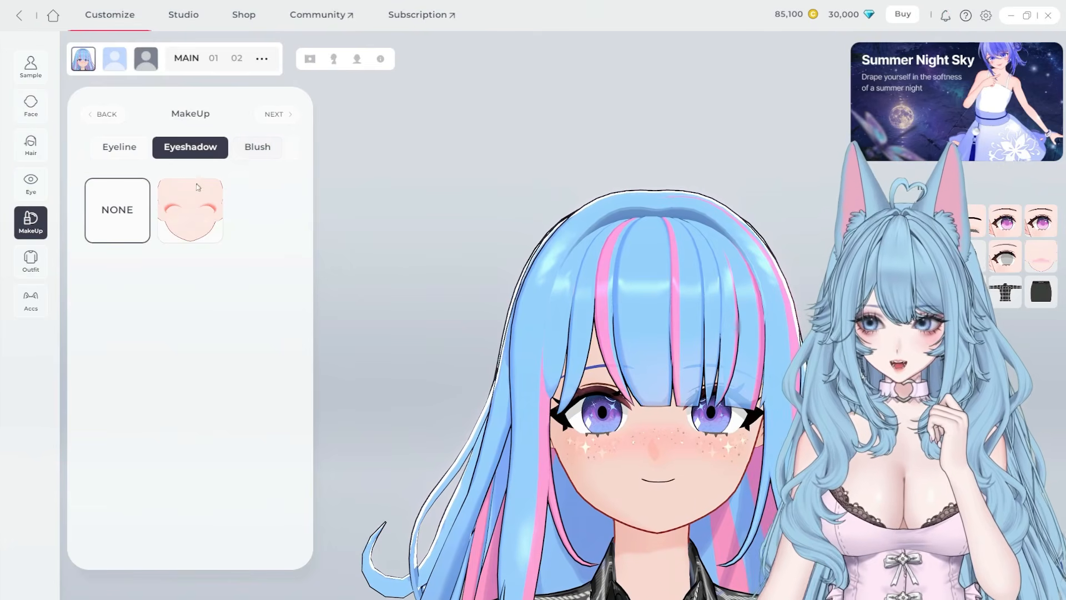
click(203, 212)
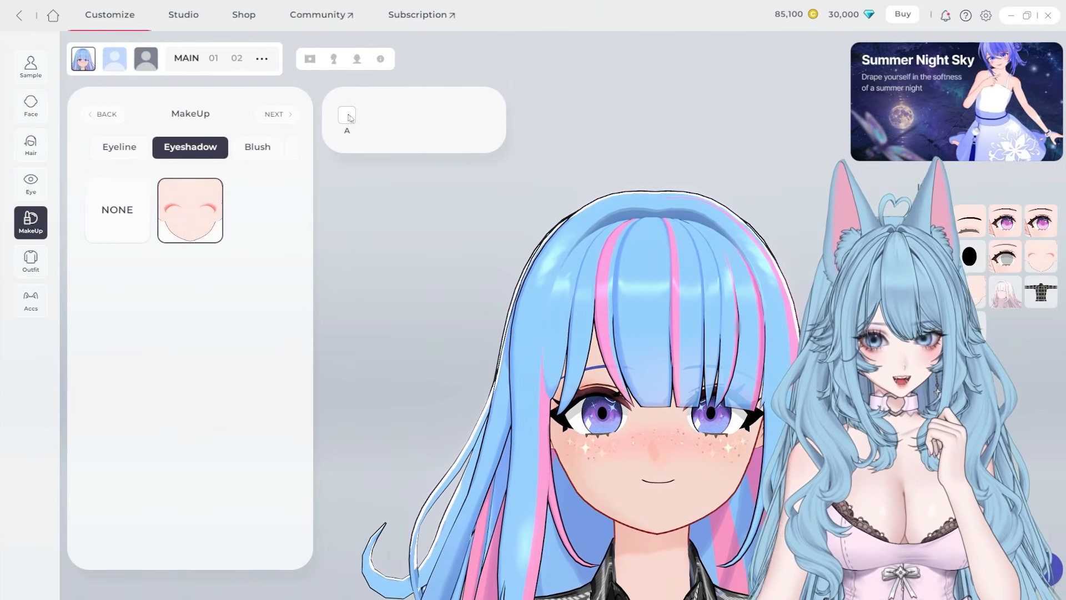
click(348, 115)
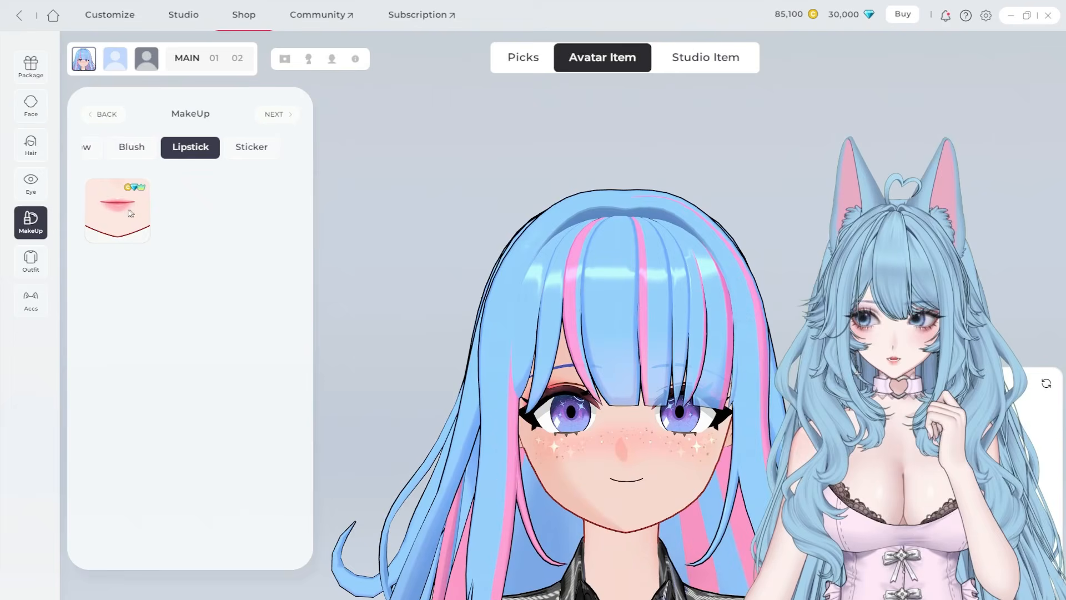
Buy the shop's lipstick and the nose bandage sticker for the avatar.
click(125, 213)
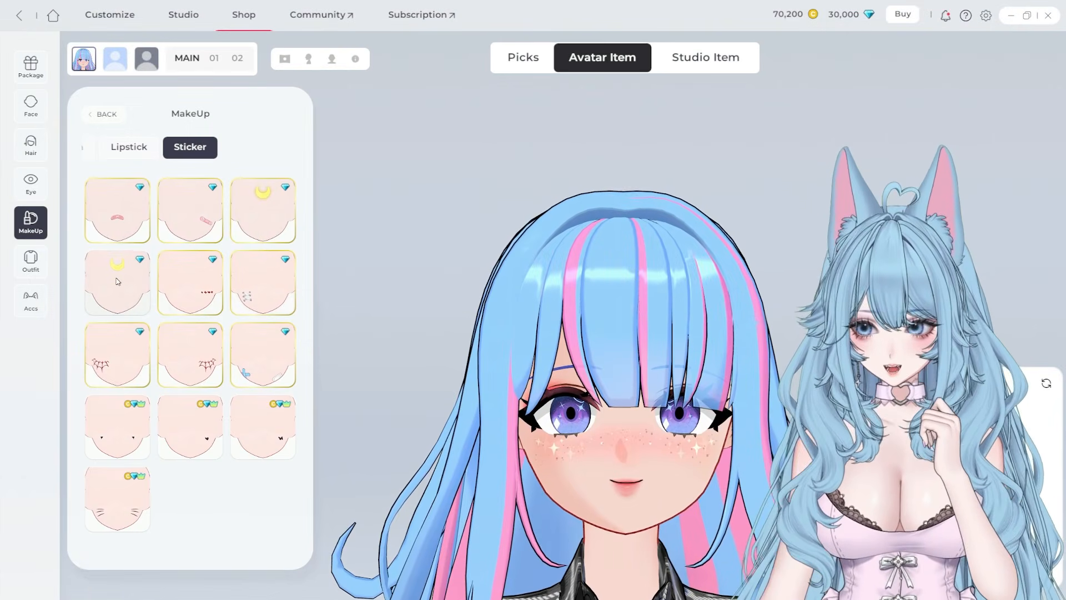
click(139, 262)
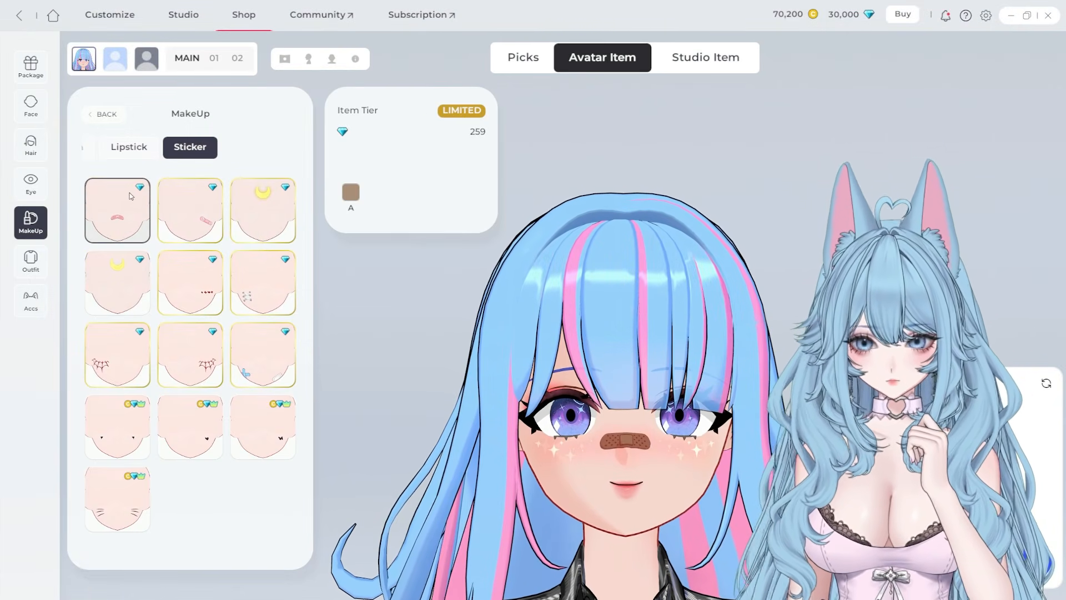
click(1034, 561)
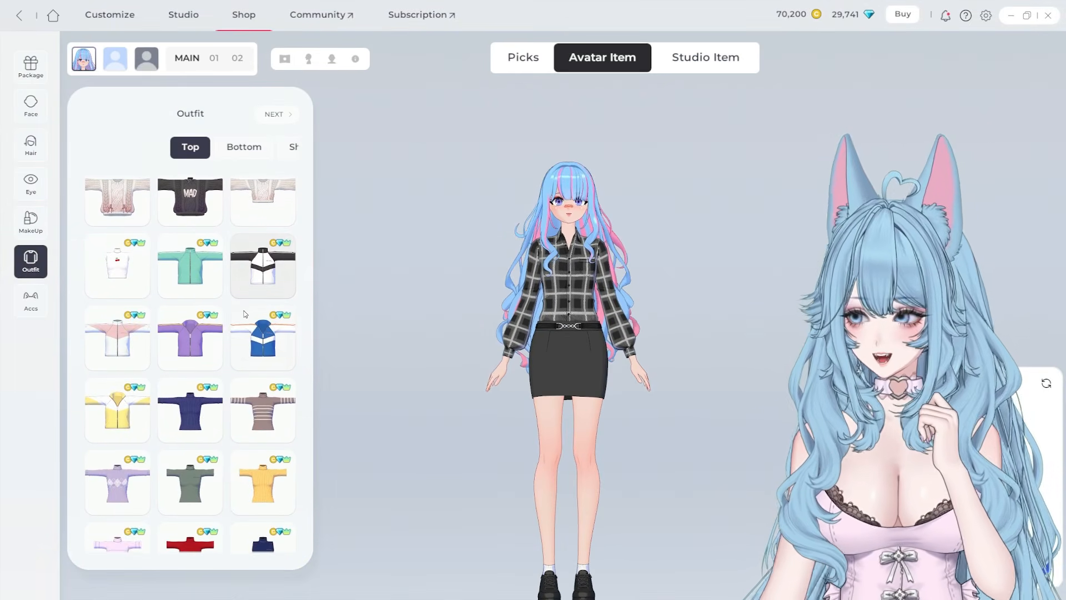
Buy the green sleeveless turtleneck top in the shop and recolour it black on the avatar.
scroll(303, 410, down, 5)
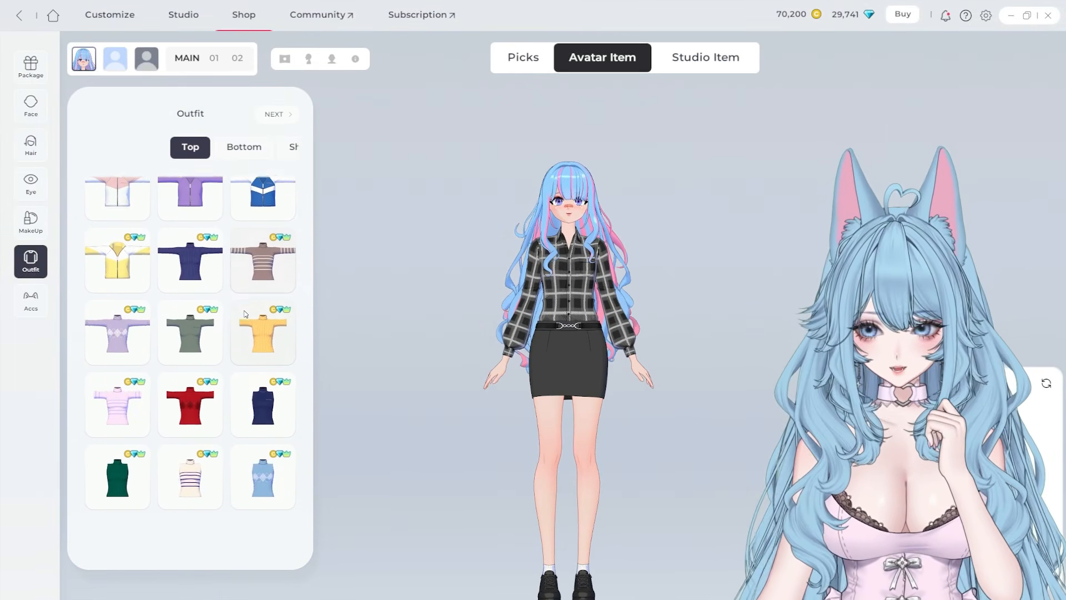
click(290, 445)
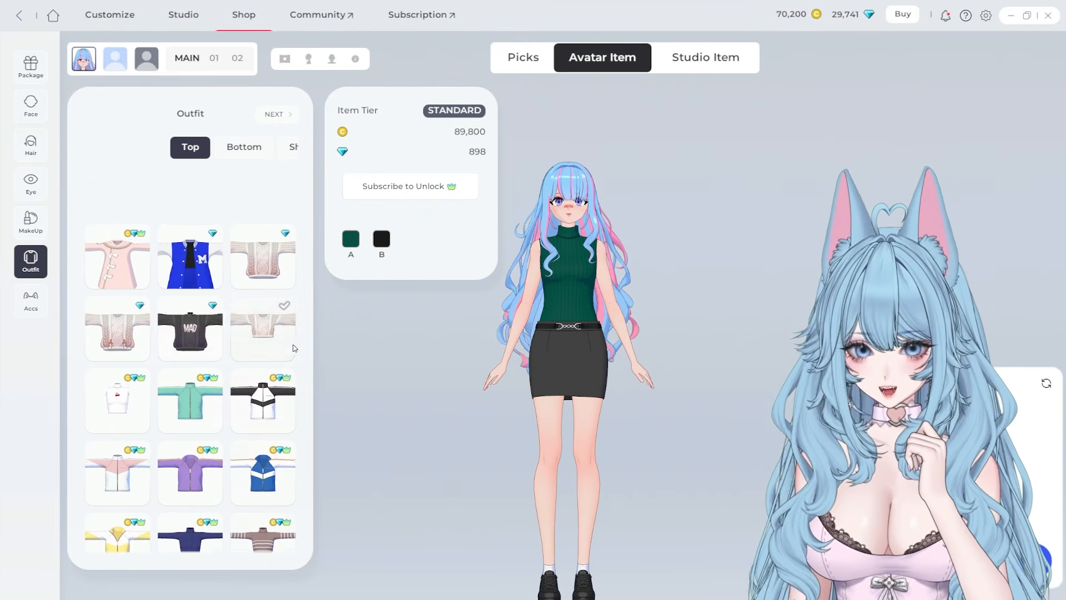
scroll(295, 350, down, 5)
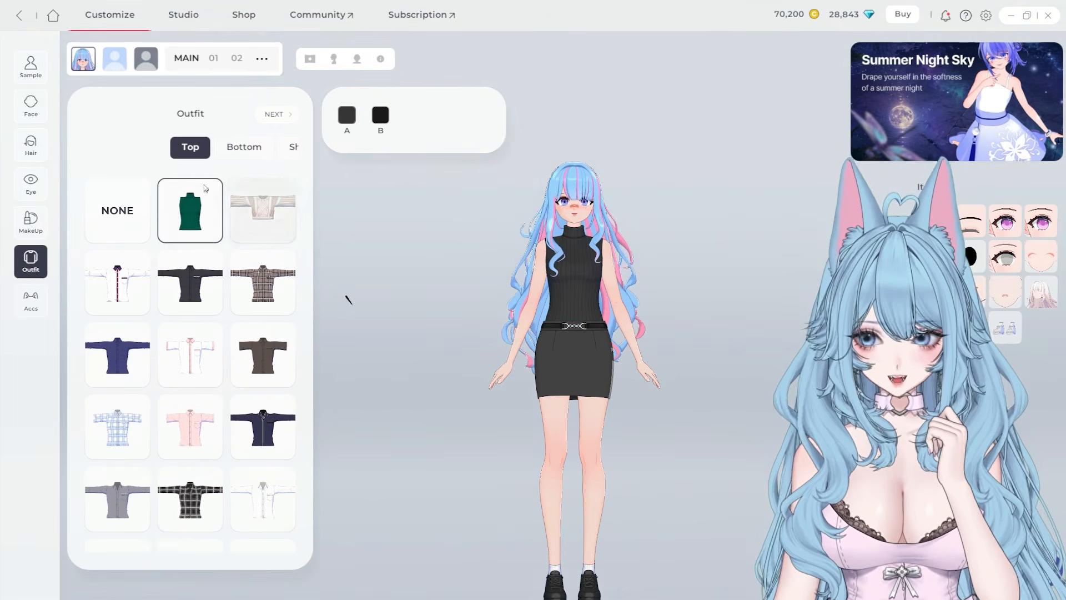
Dress the avatar in the pleated skirt, recoloured pale pink, and the flat black shoes.
click(245, 147)
click(201, 220)
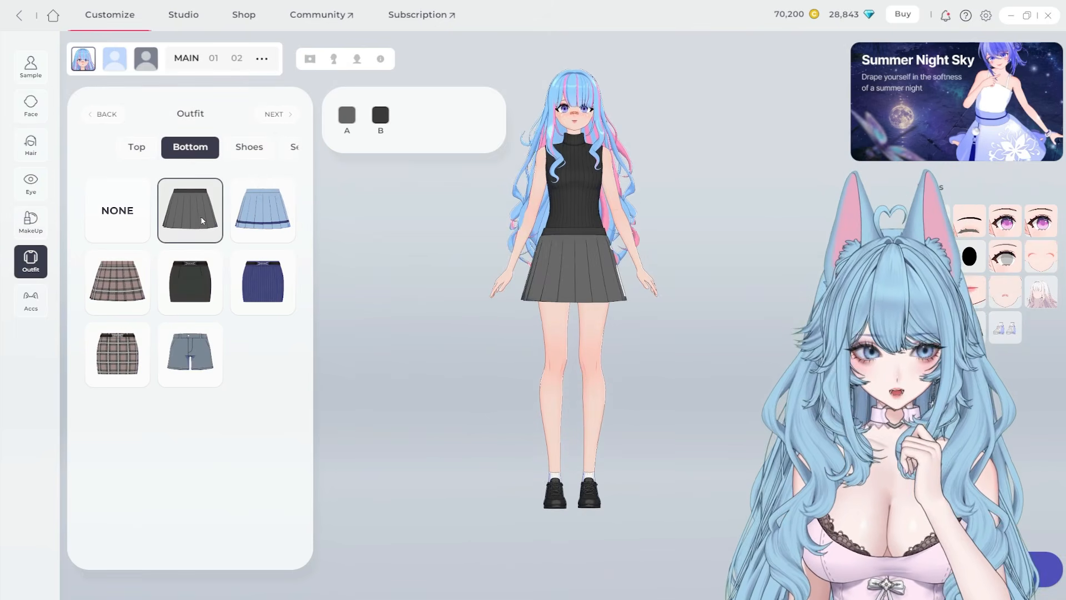
click(249, 146)
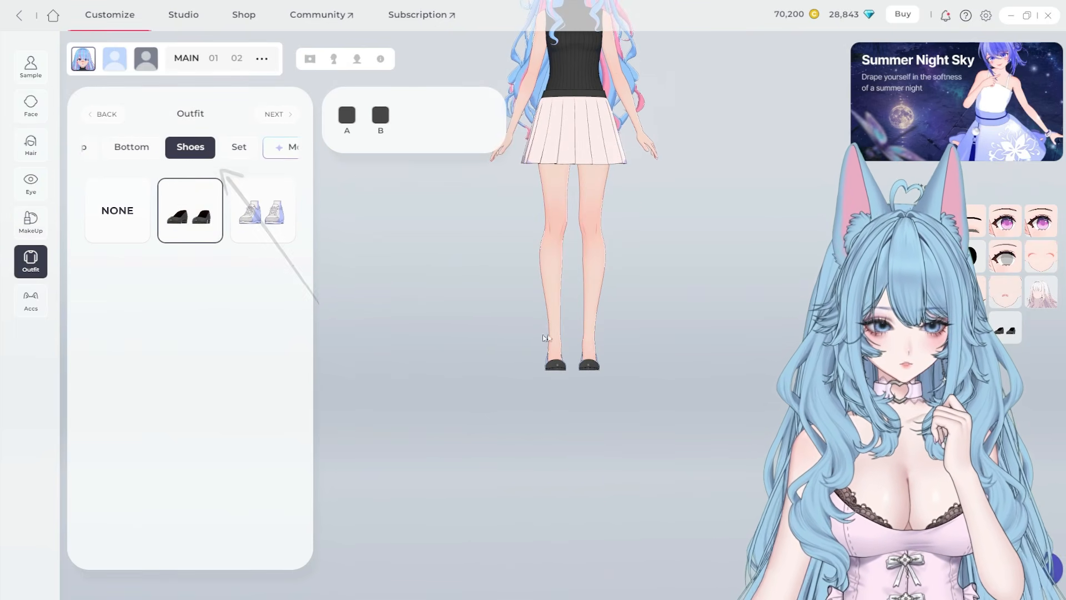
Try the pink shirt and white shorts outfit set on the avatar and take it off again.
click(241, 148)
click(117, 210)
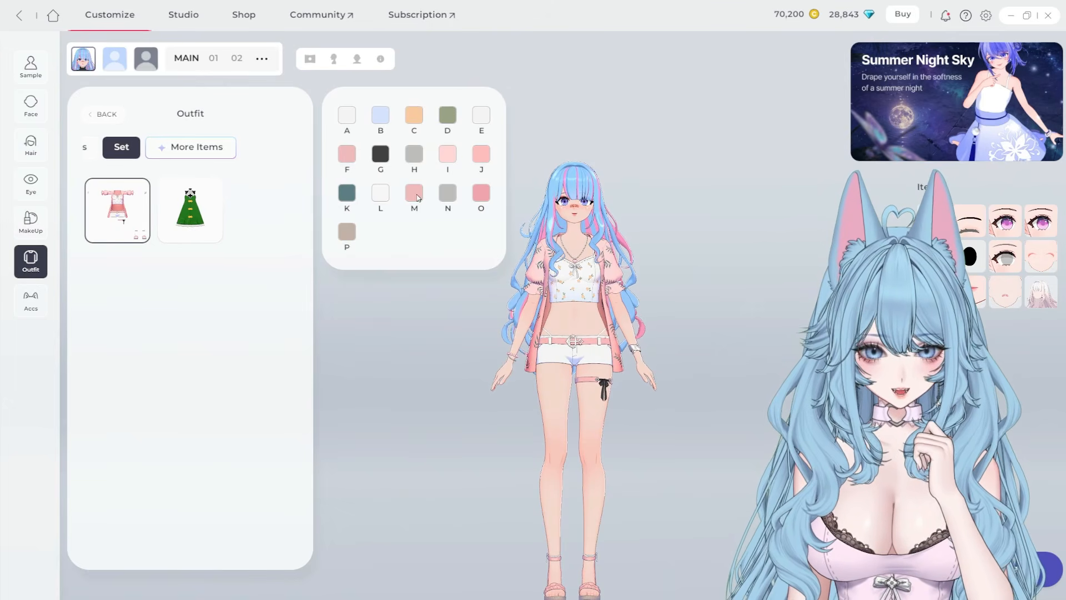
click(117, 210)
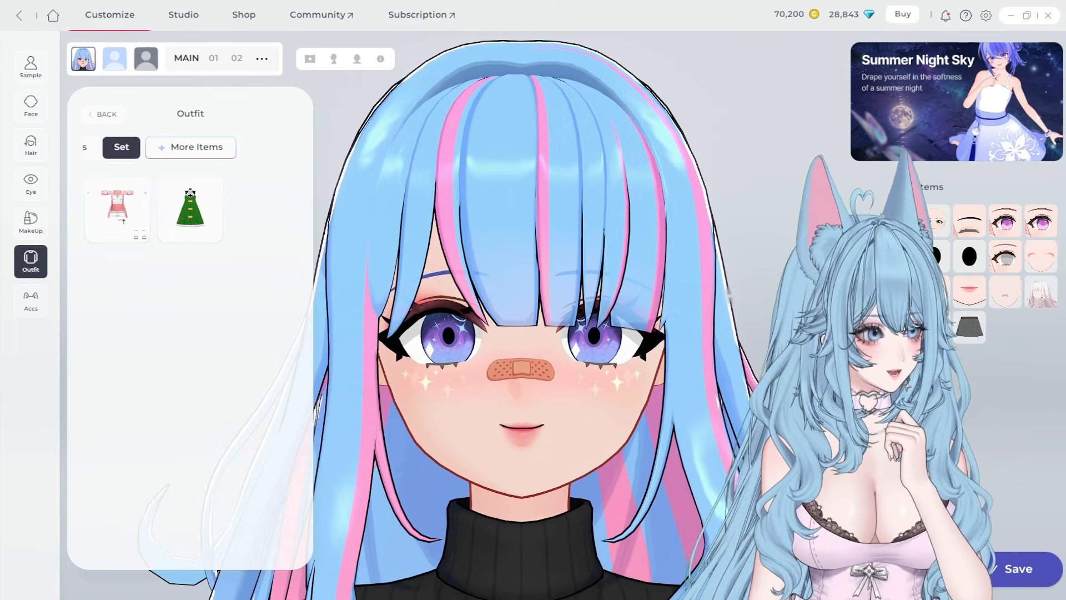
Add the cat ears accessory to the avatar and recolour its outer fur pale blue.
click(30, 300)
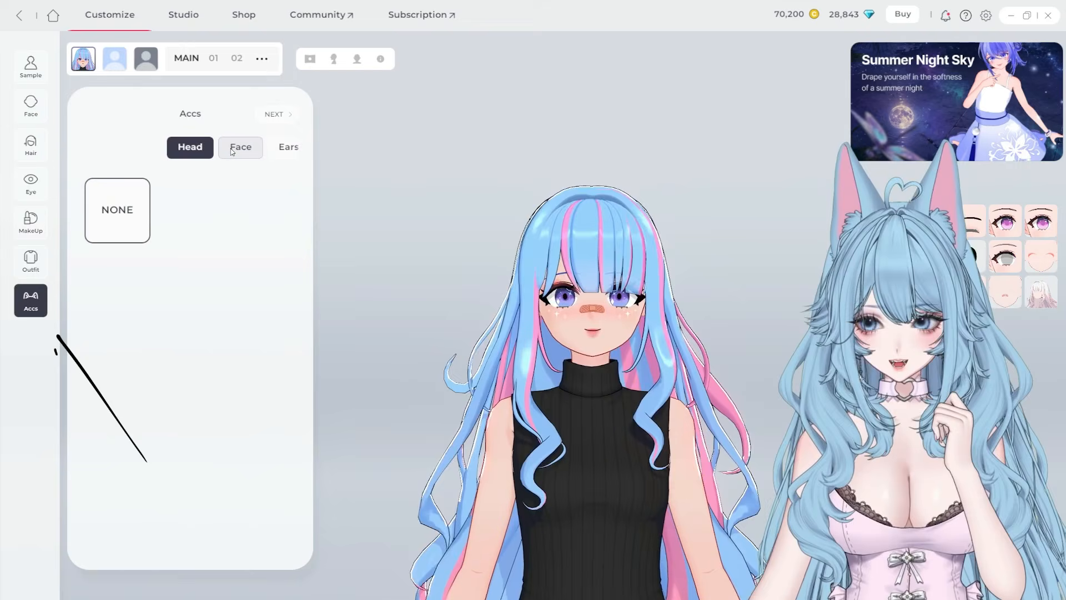
click(288, 146)
click(187, 222)
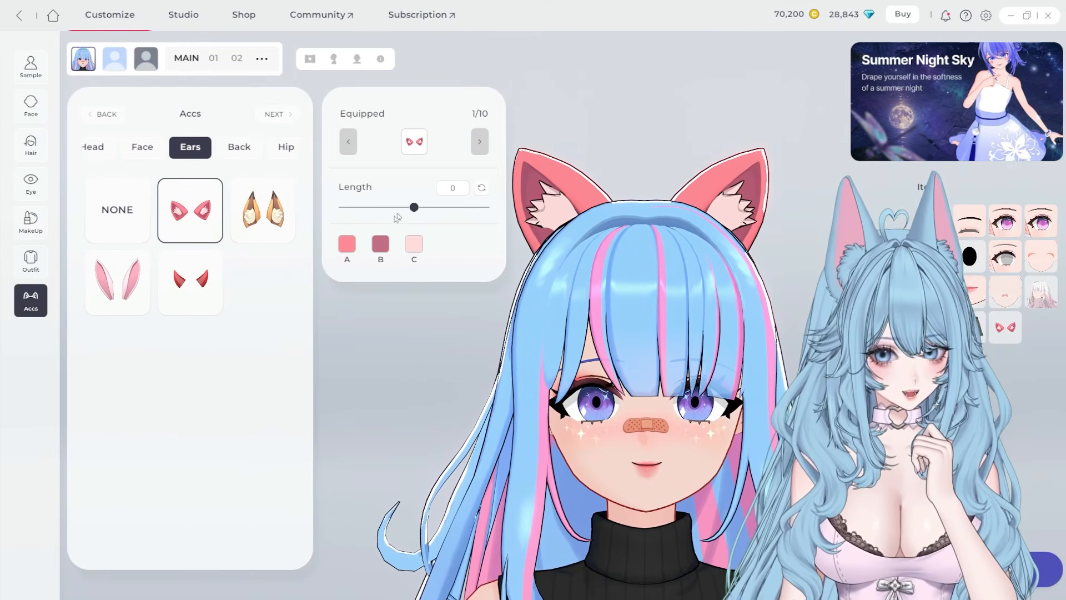
click(346, 244)
click(987, 278)
drag(926, 142, 955, 224)
click(926, 142)
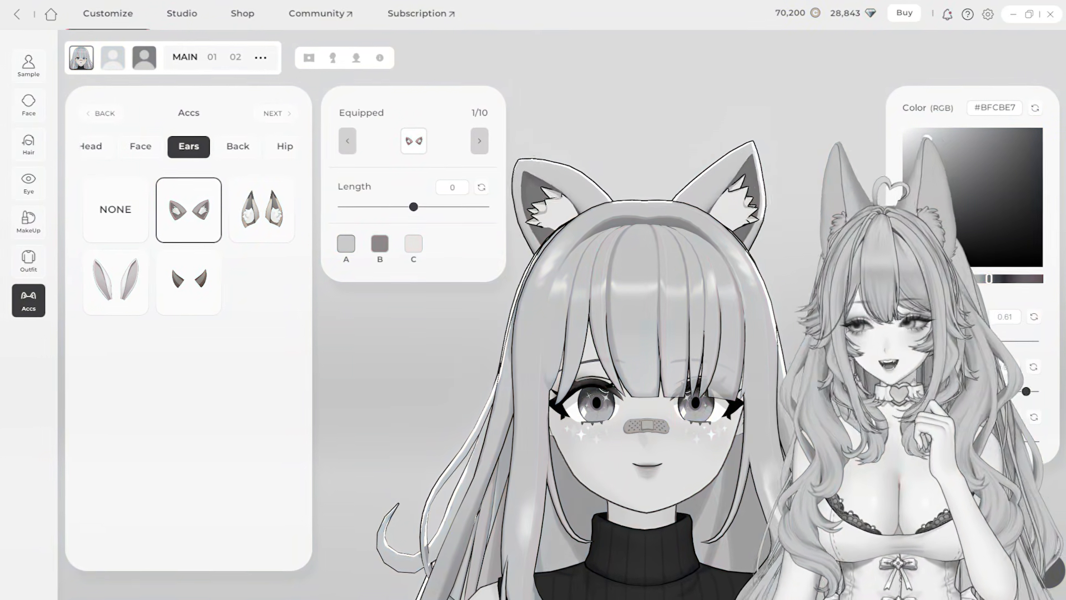
mouse_move(944, 133)
mouse_down()
mouse_move(982, 121)
mouse_move(944, 122)
mouse_up()
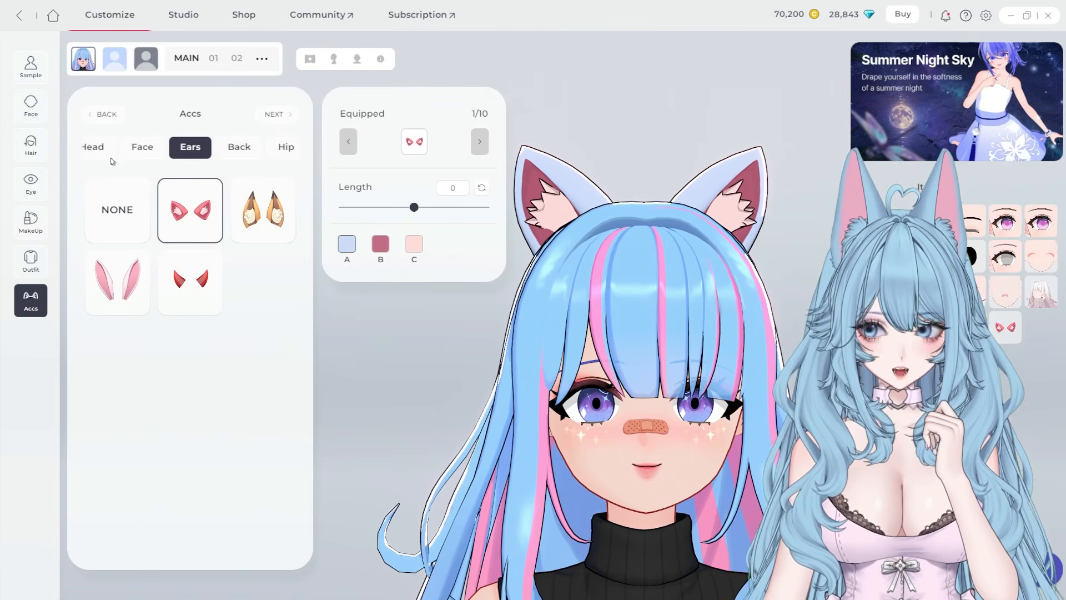
Match the cat ears' outer fur to the hair colour #94CAFF and recolour the inner ears pink.
click(31, 144)
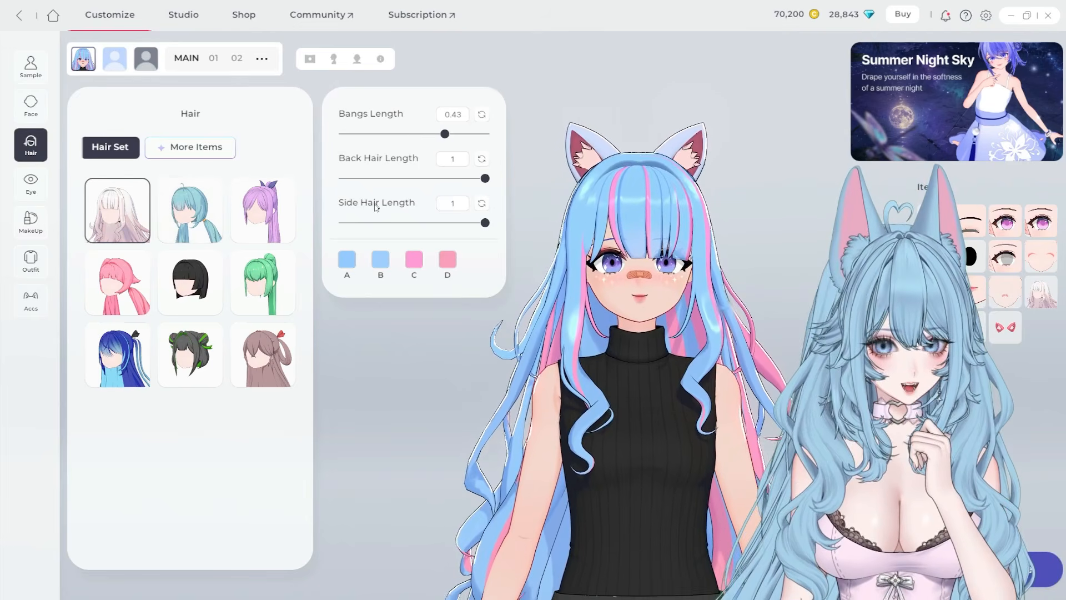
click(346, 259)
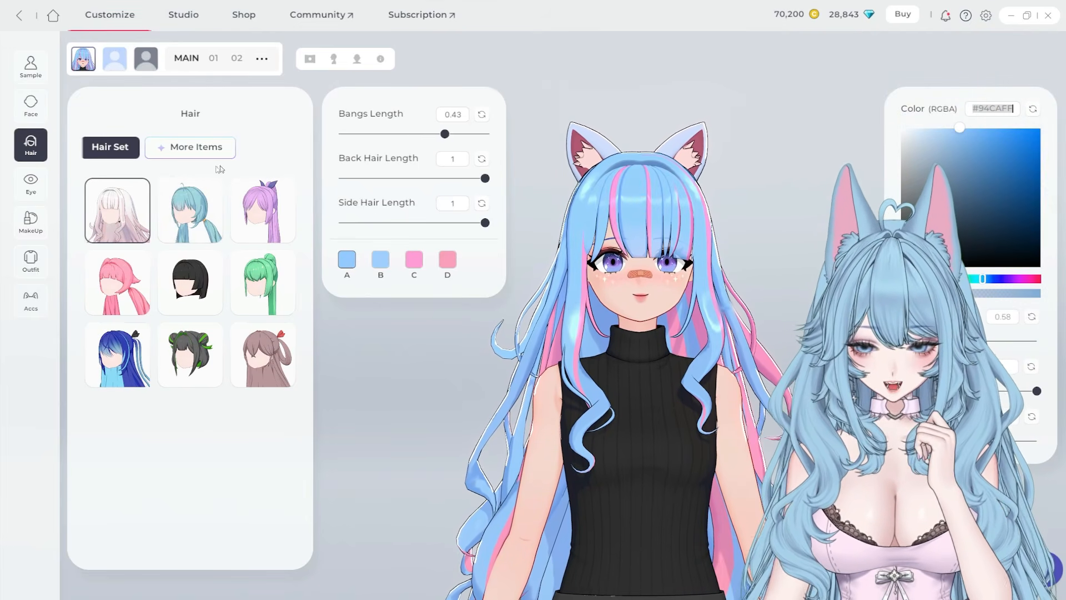
click(31, 300)
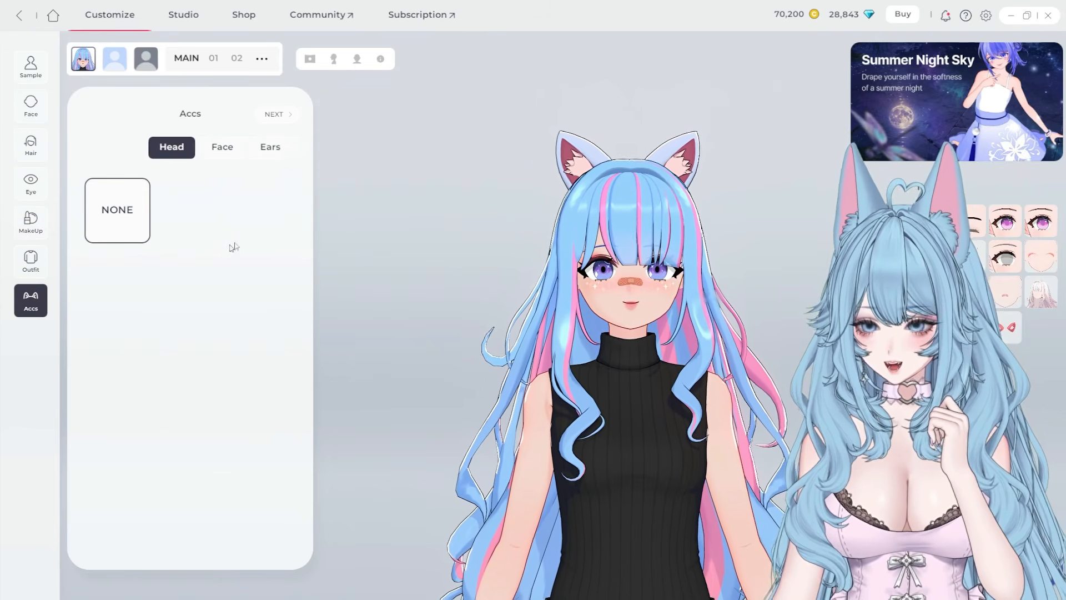
click(242, 150)
click(241, 147)
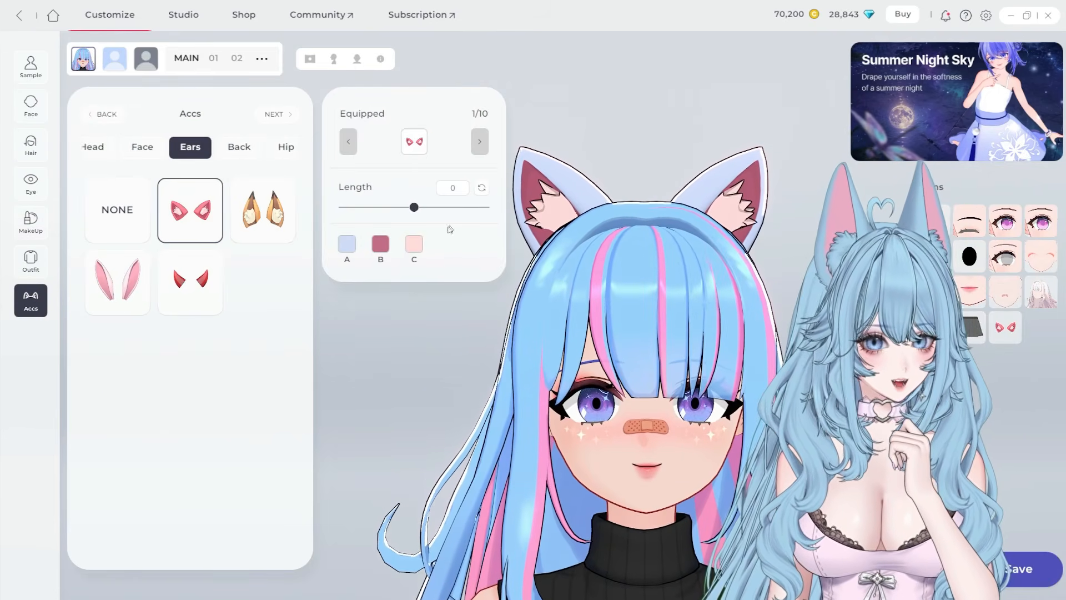
click(413, 244)
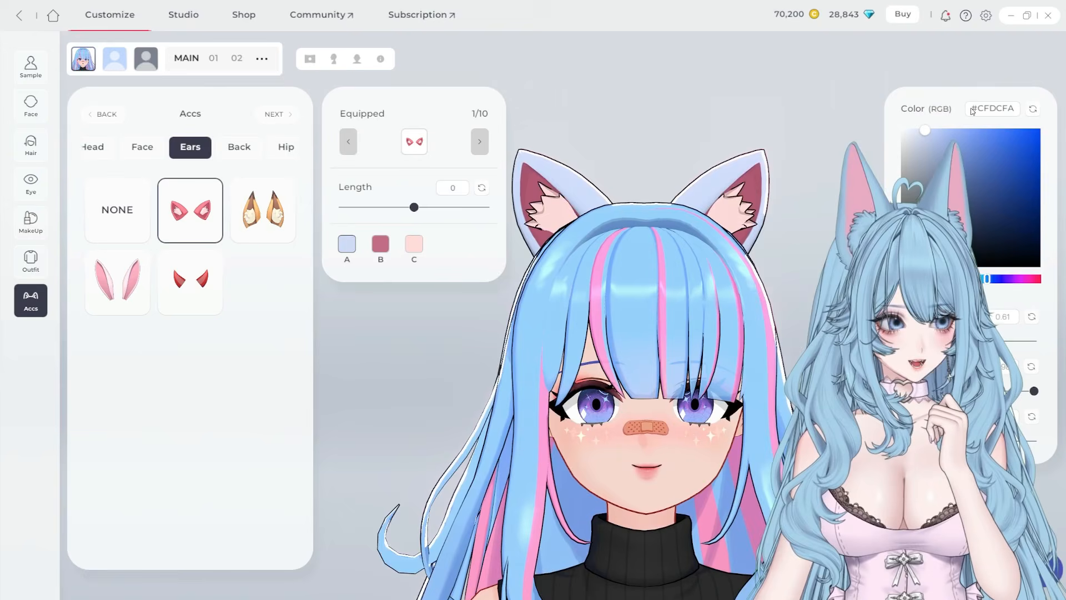
drag(970, 108, 1018, 113)
text(#94CAFF)
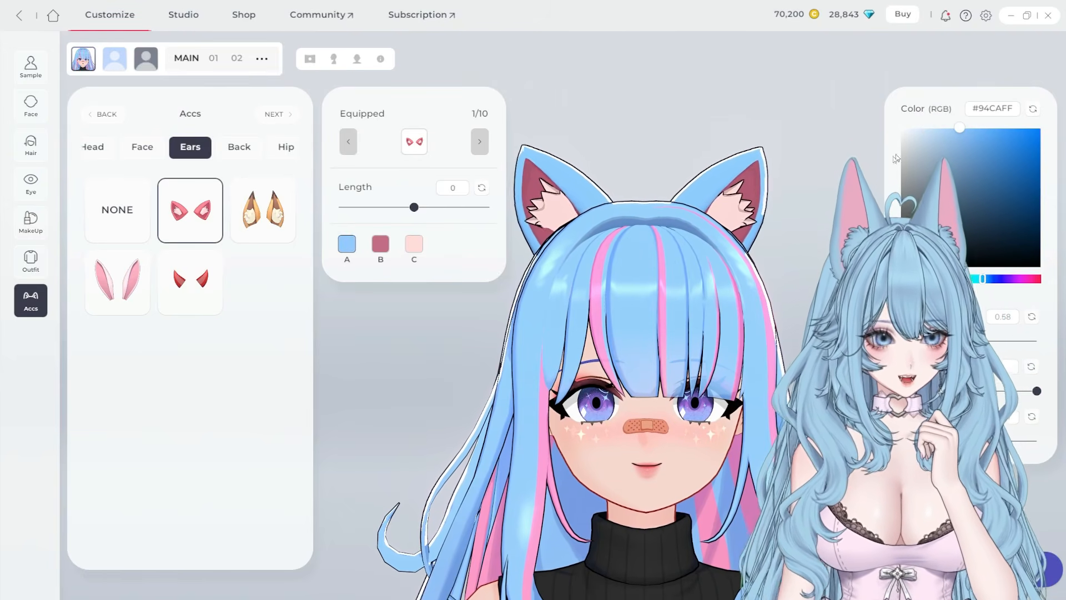
click(379, 244)
drag(944, 143, 923, 127)
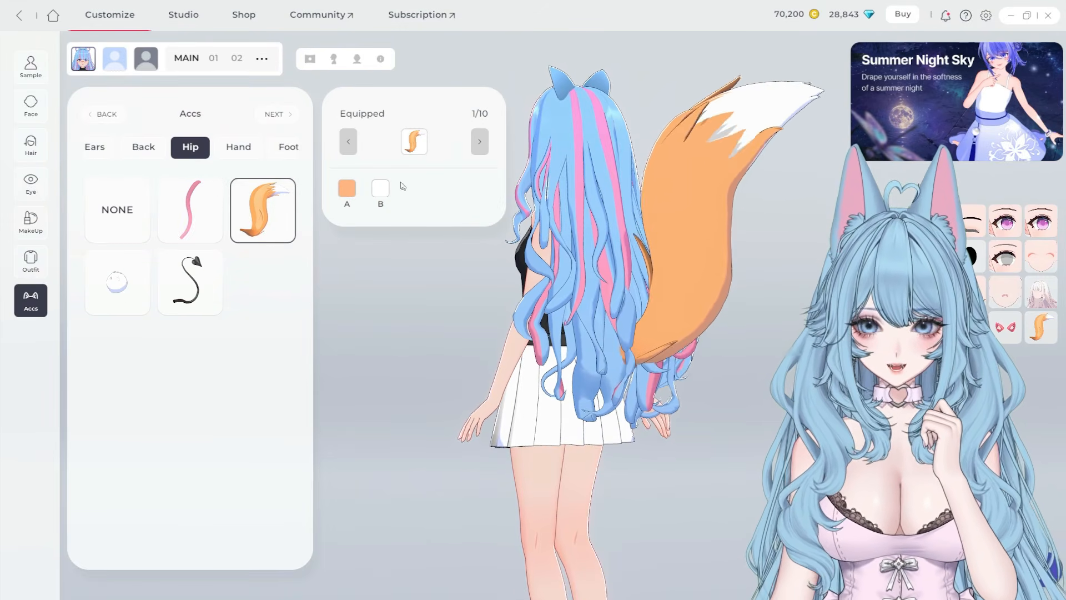
Try freehand shades of blue on the fox tail's orange fur.
click(347, 189)
click(1000, 280)
drag(960, 156, 943, 119)
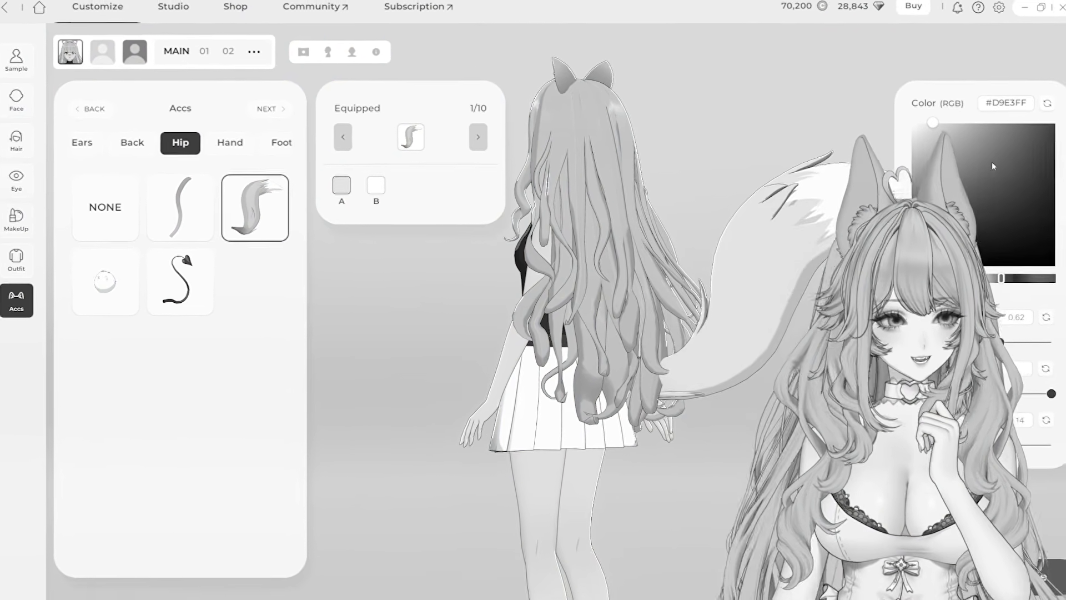
drag(994, 166, 970, 79)
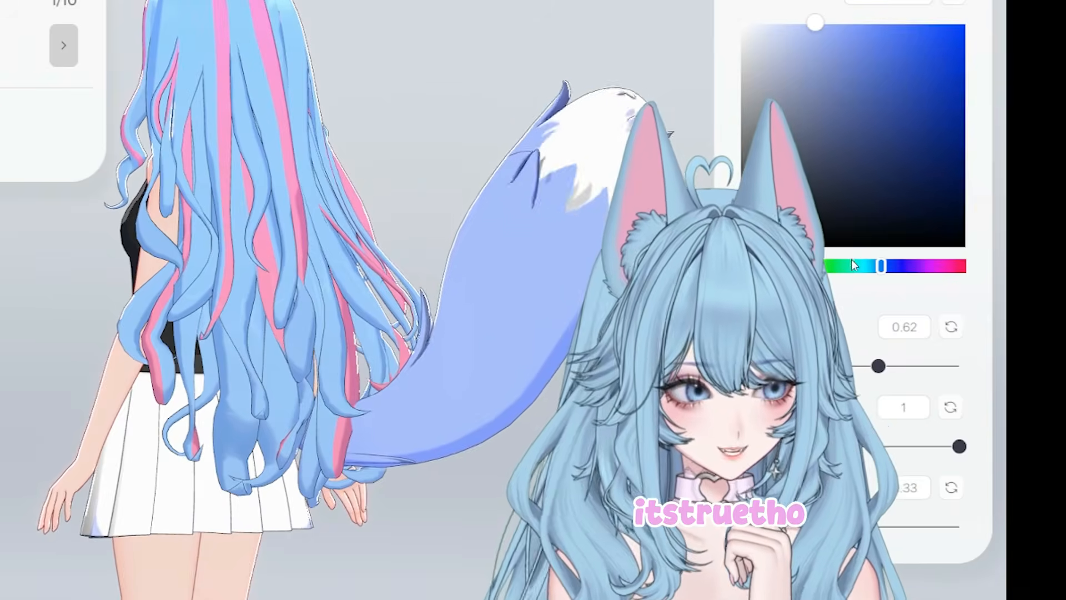
click(865, 265)
drag(815, 26, 873, 1)
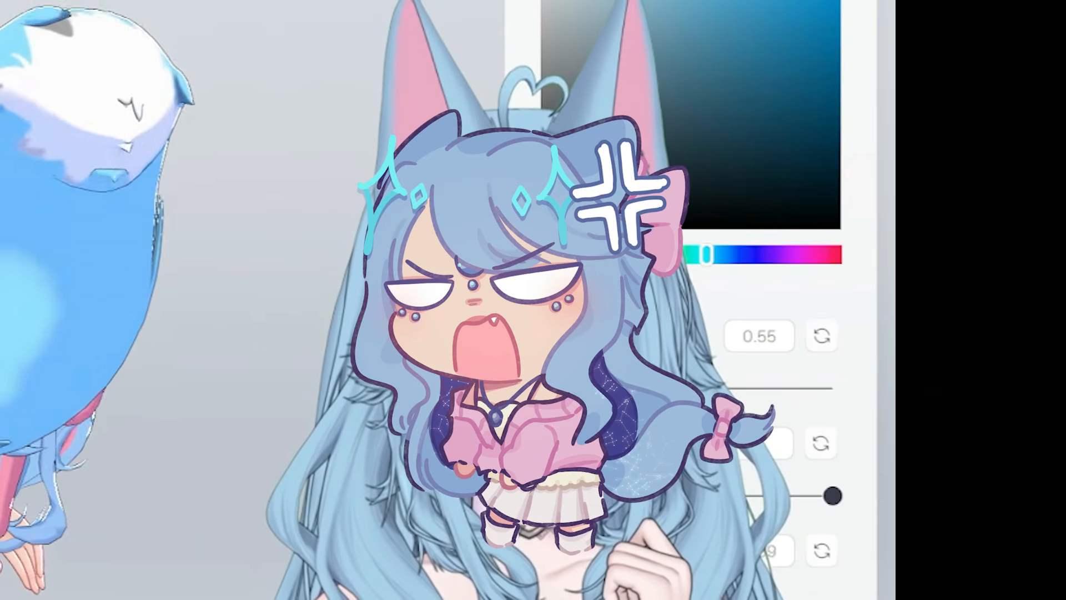
Set both the fur and the tip of the fox tail to the hair's blue, #94CAFF.
drag(983, 127, 1020, 109)
text(#94C9FF)
click(380, 189)
text(#94CAFF)
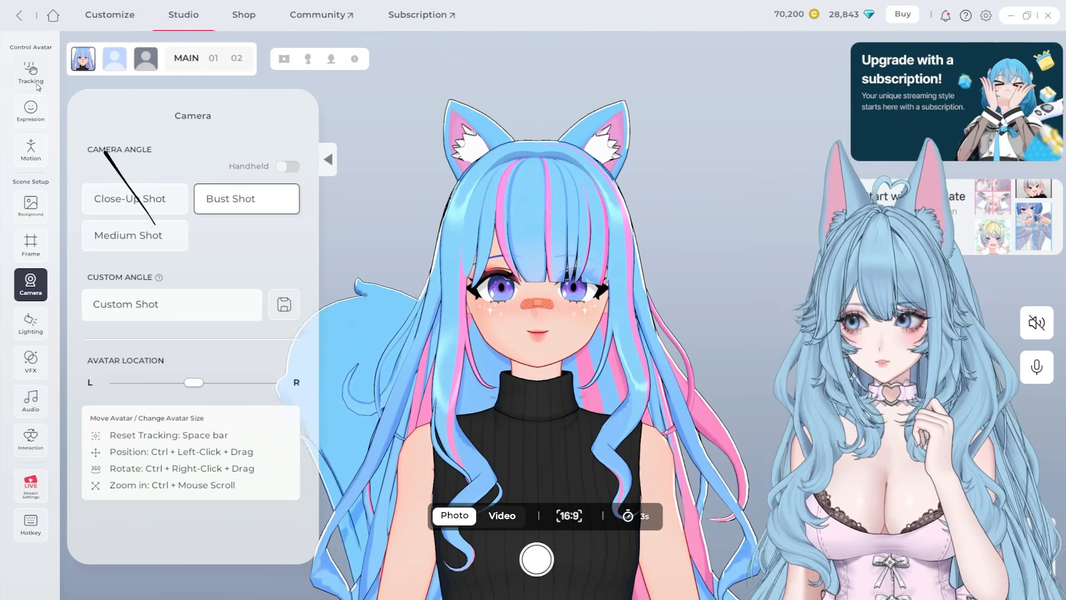
Set up webcam face tracking in the studio with the C922 PRO STREAM WEBCAM at 848 x 480 (30 Hz).
click(31, 71)
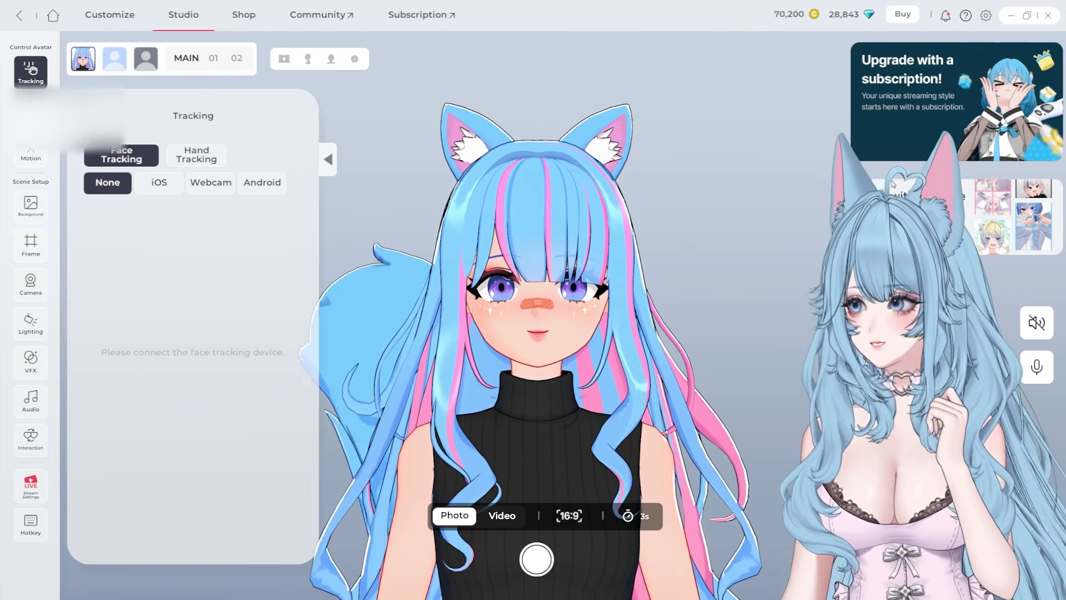
click(211, 189)
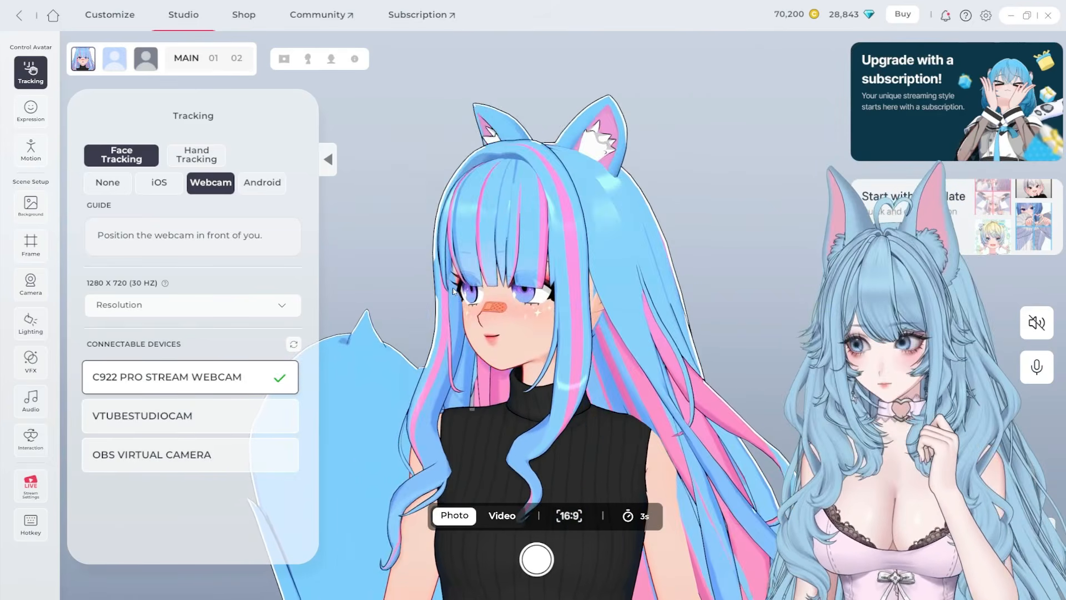
click(223, 310)
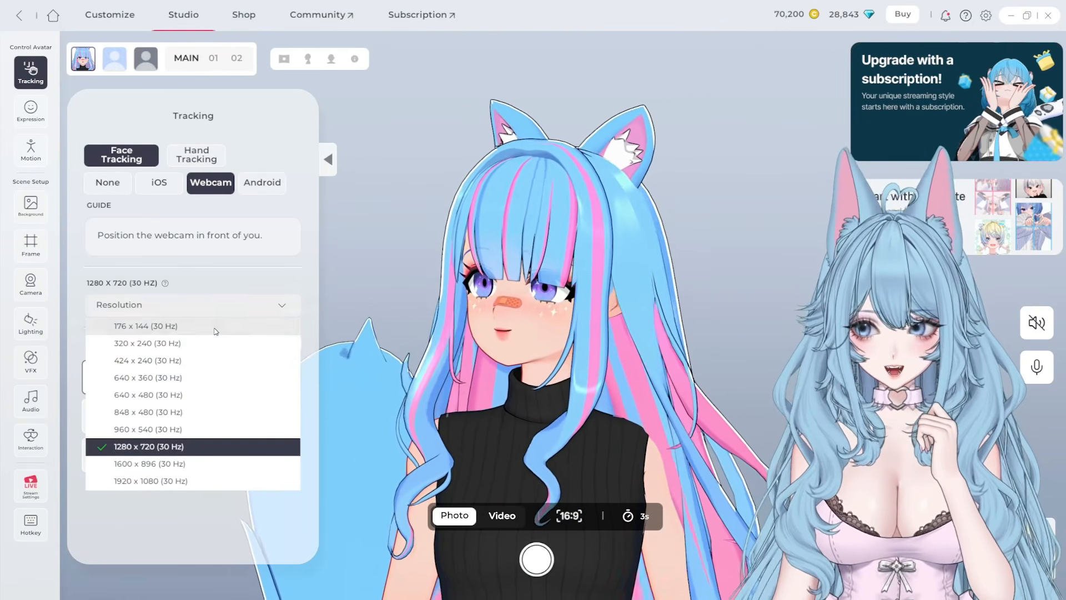
click(214, 327)
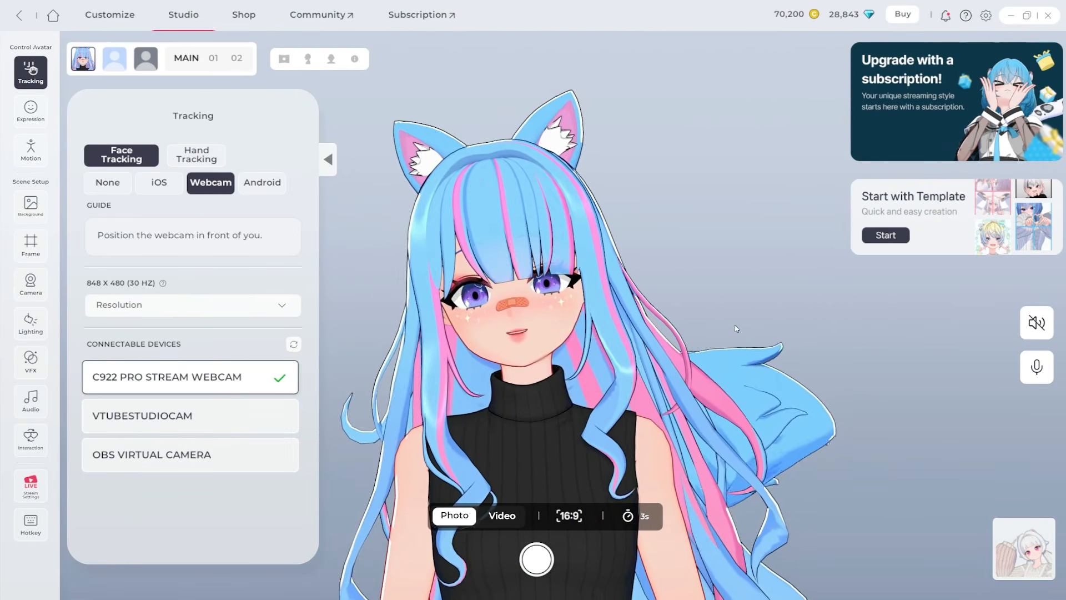
Switch face tracking to iOS with an iPhone connection, and set hand tracking to the C922 PRO STREAM WEBCAM.
click(159, 187)
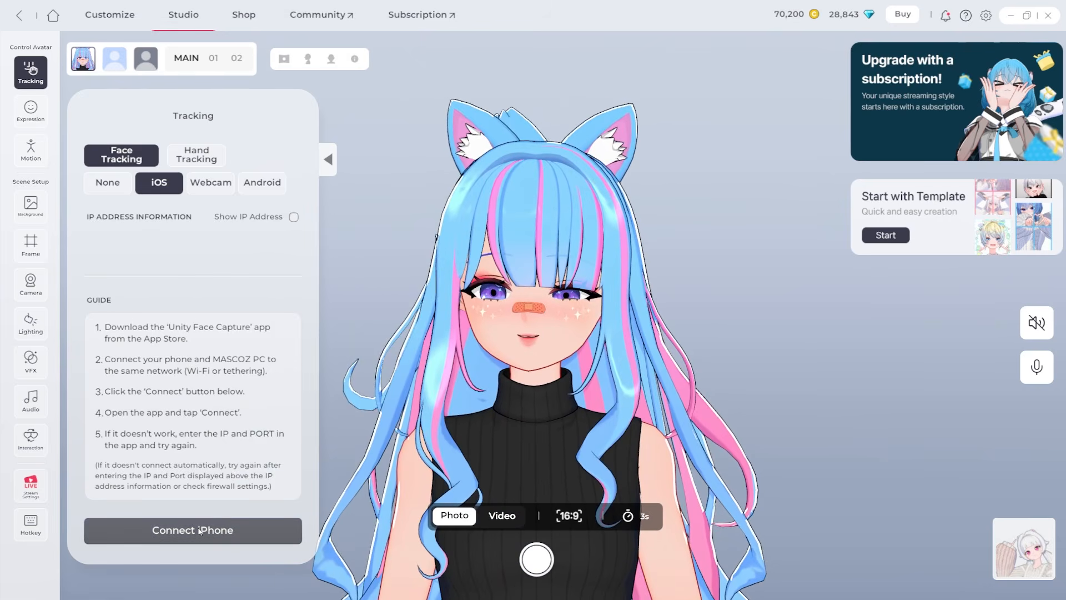
click(279, 526)
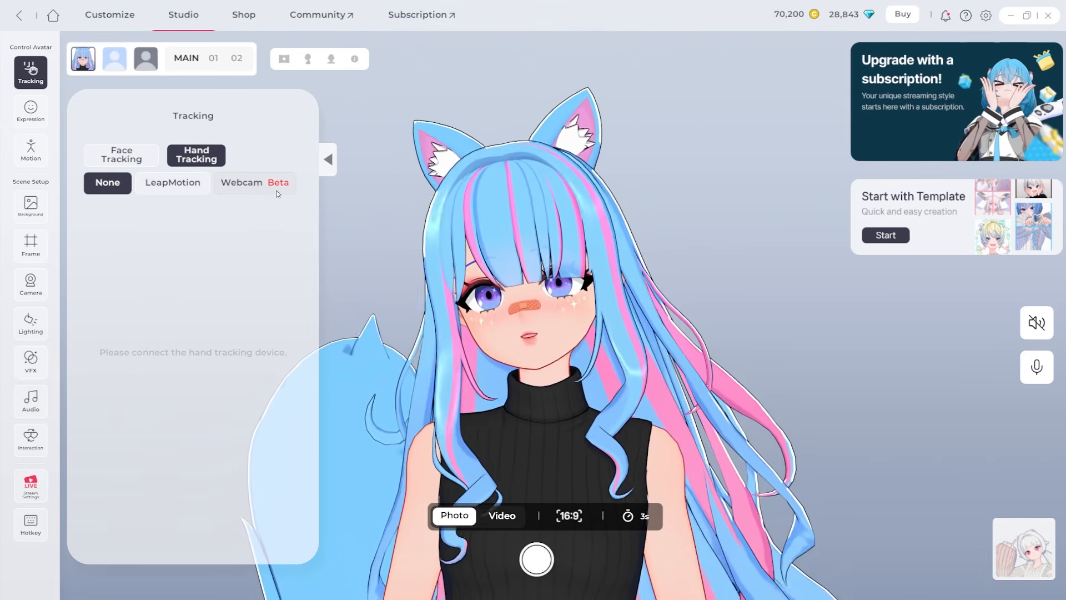
click(277, 191)
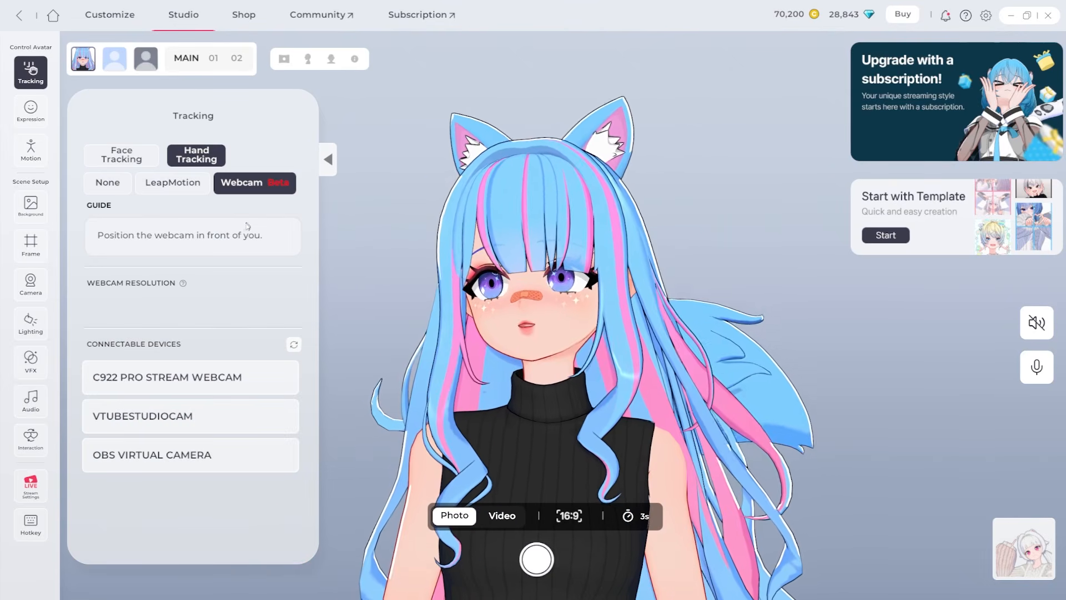
click(214, 379)
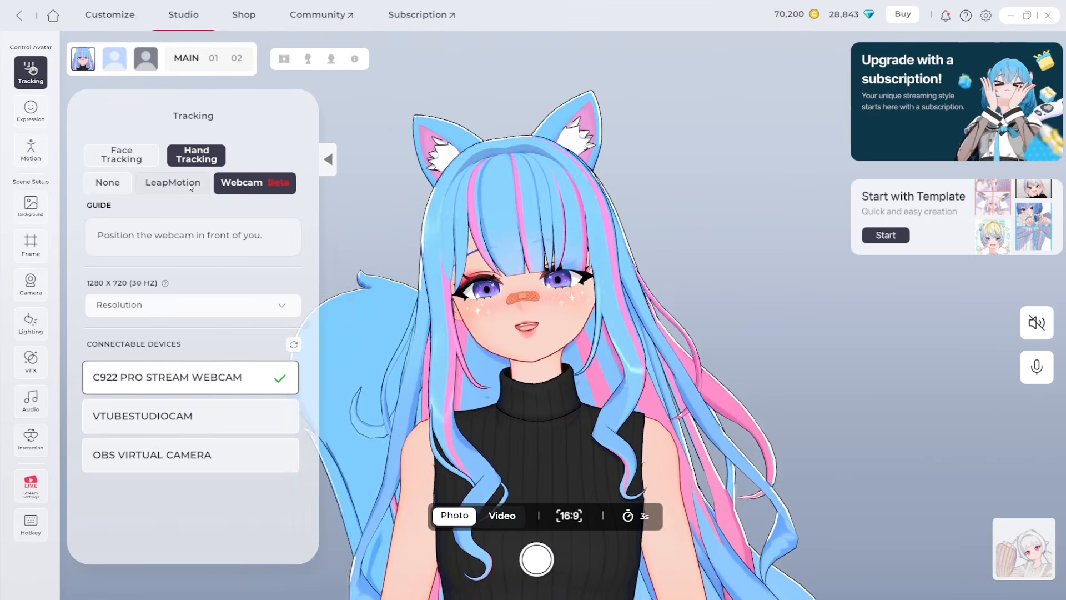
Try the Tiny Smile and Heart expressions on the avatar.
click(25, 113)
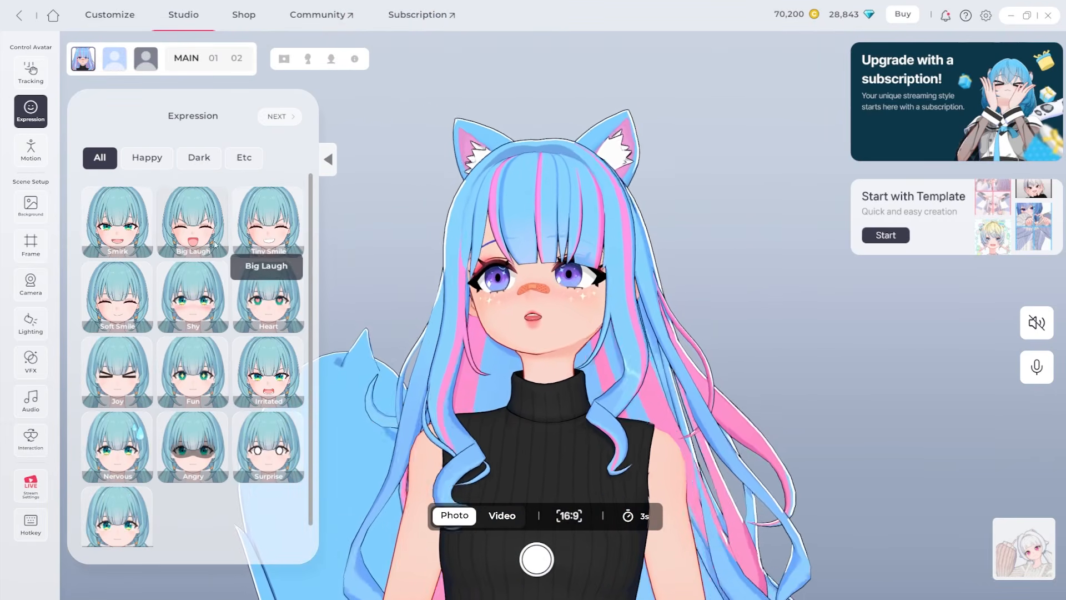
click(272, 233)
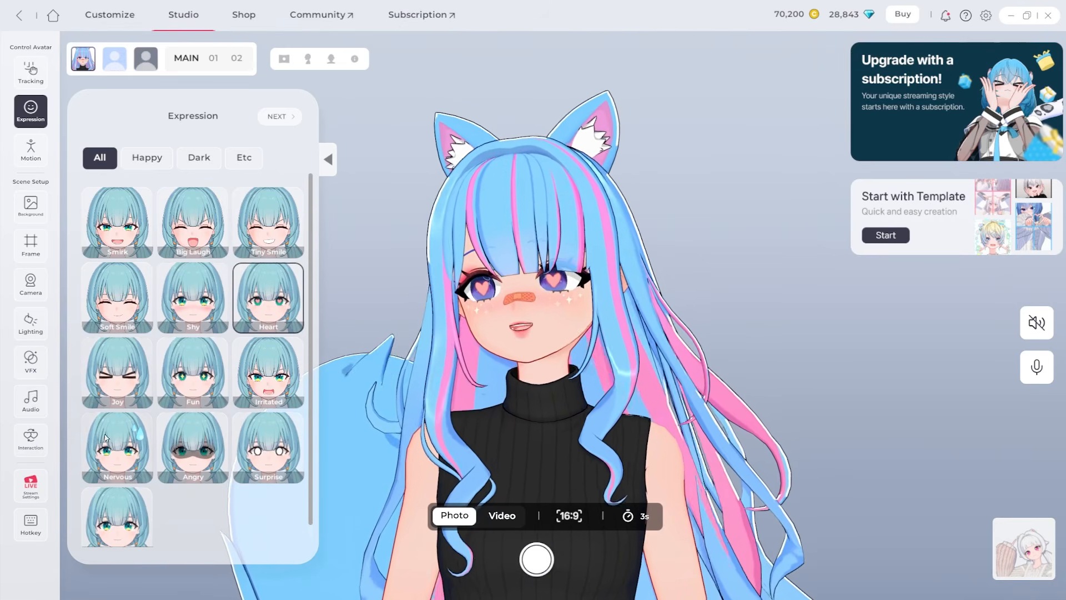
Assign the Irritated expression to the second hotkey with key 2, and Closet 02 to the third hotkey.
click(37, 526)
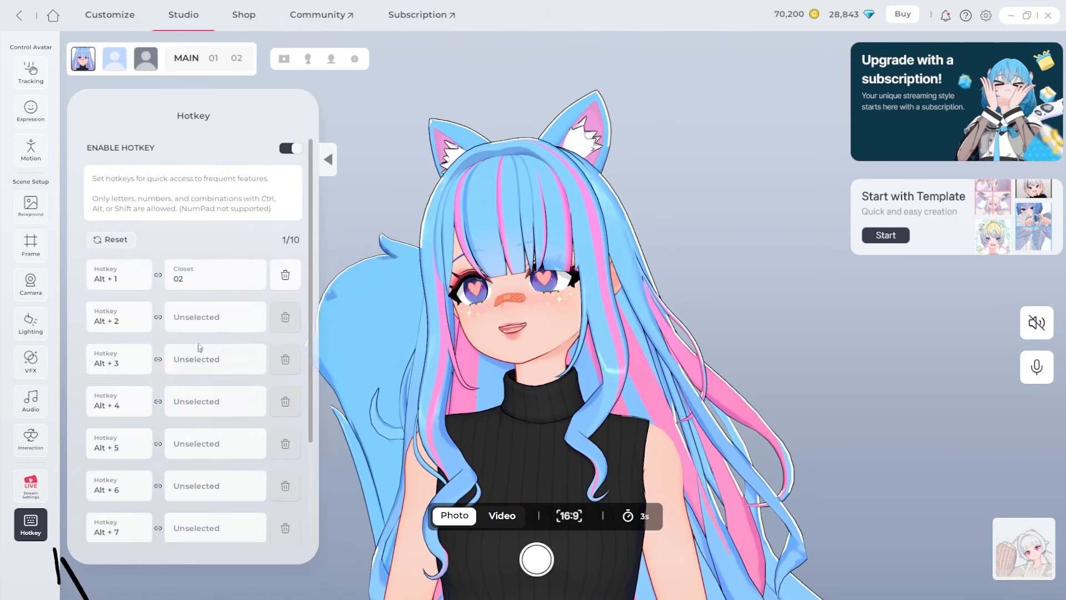
click(202, 321)
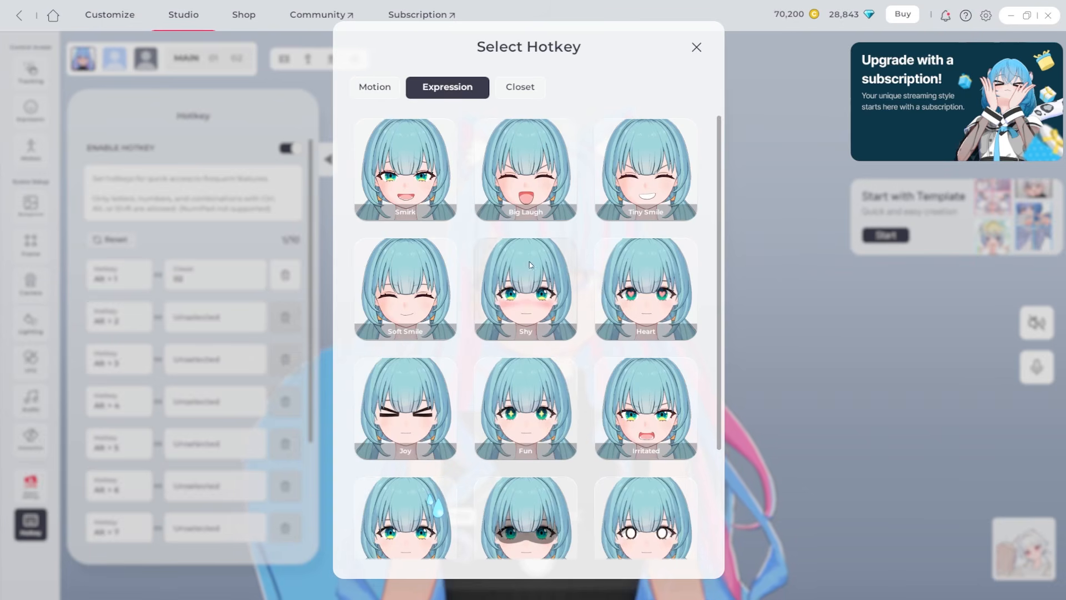
click(644, 424)
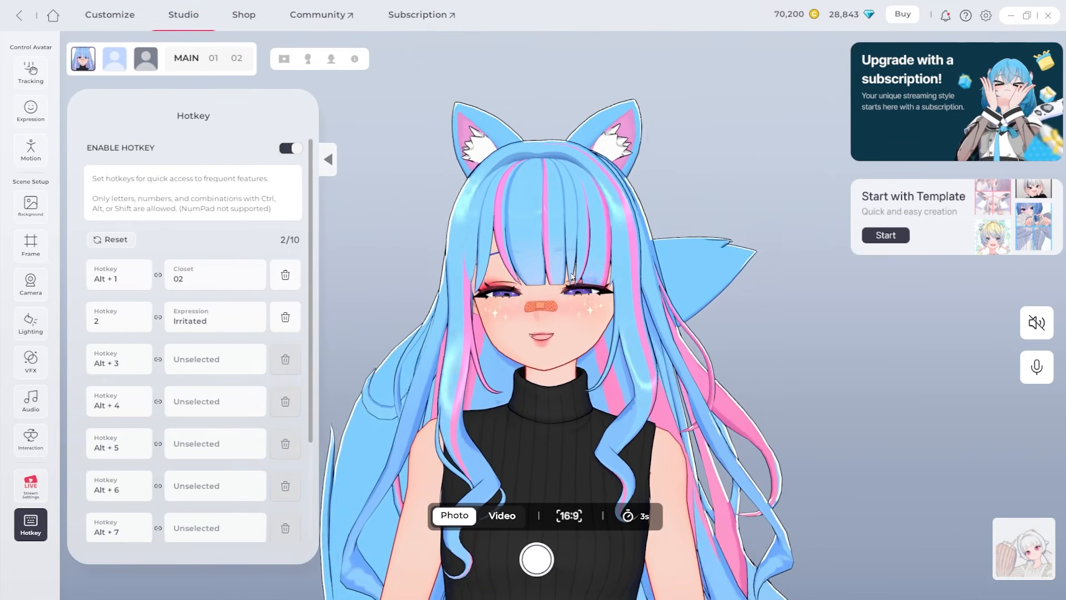
click(213, 361)
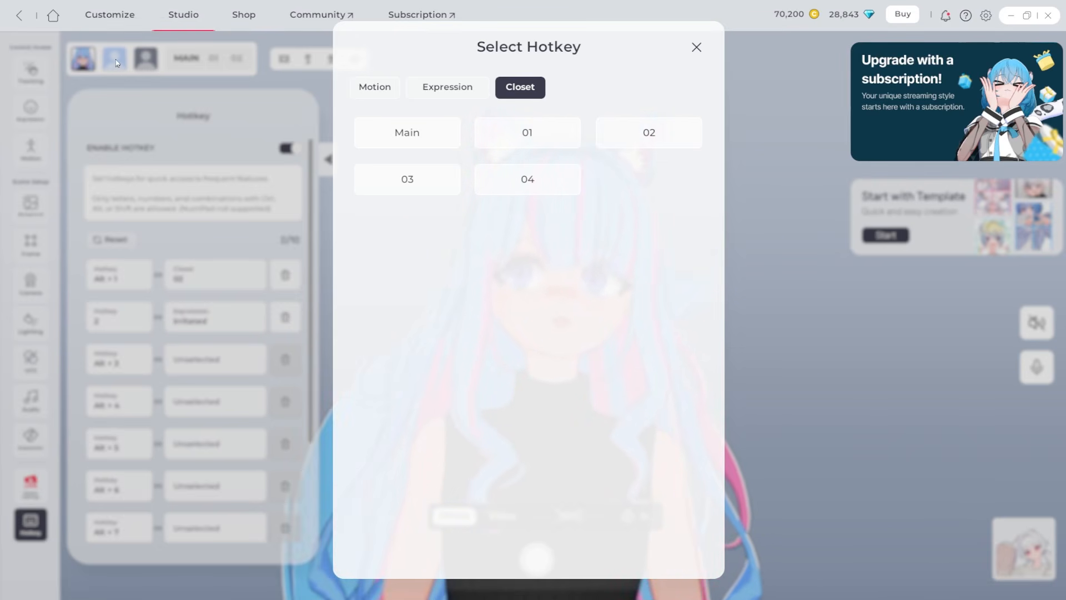
click(648, 133)
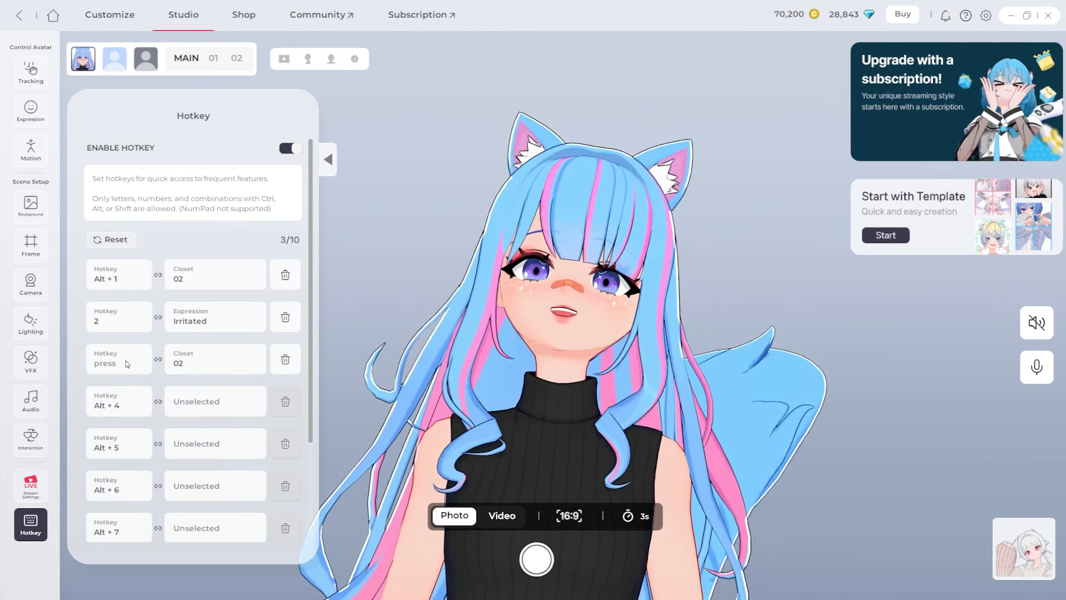
Play the Number motion on the avatar and try several Vogue poses, keeping Vogue pose A.
click(30, 150)
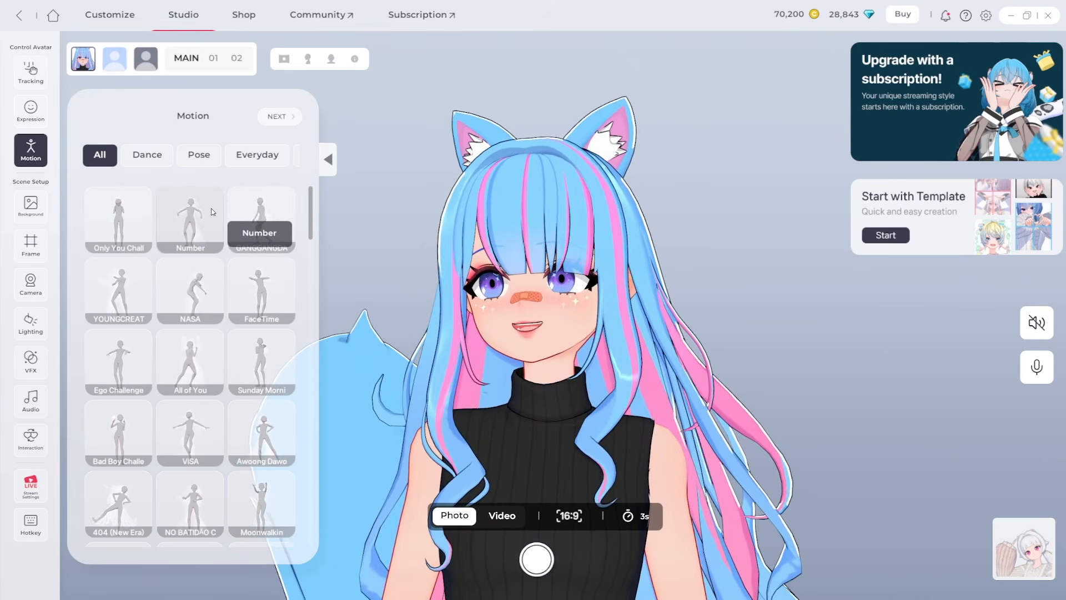
click(193, 226)
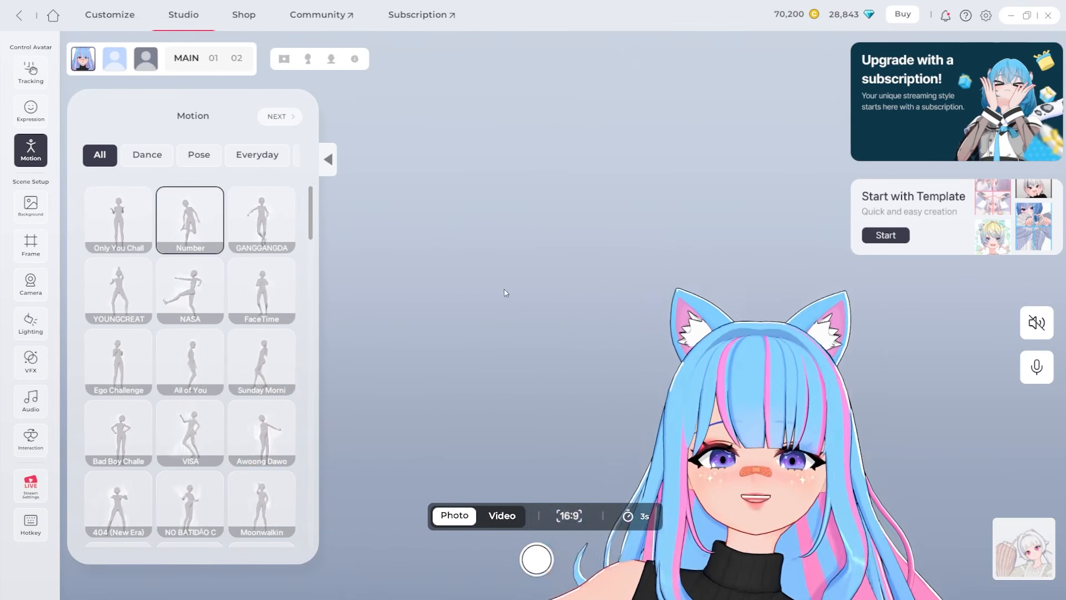
click(199, 154)
click(205, 215)
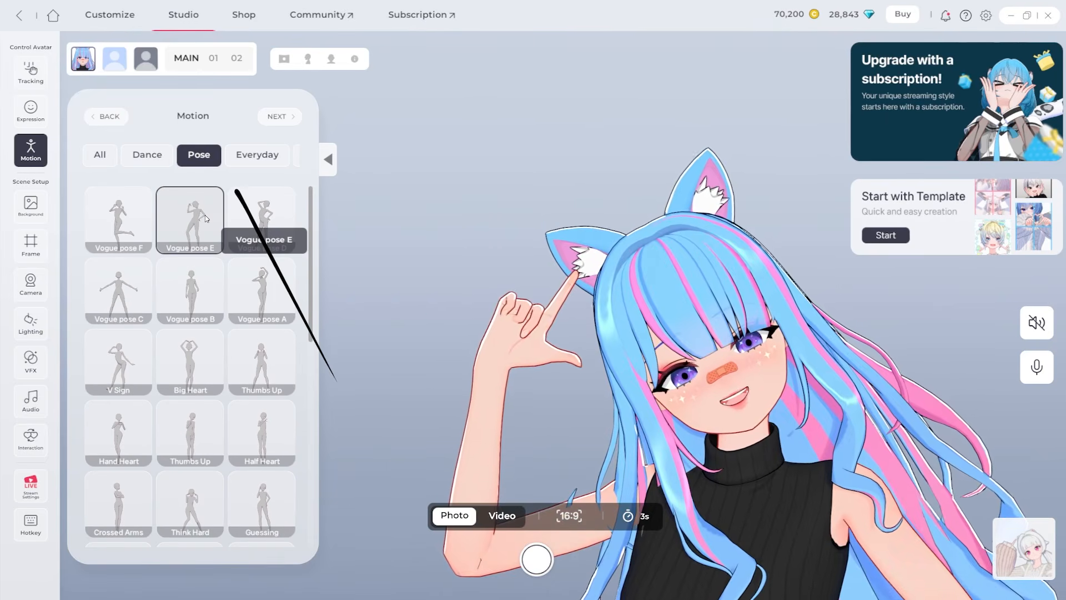
click(139, 290)
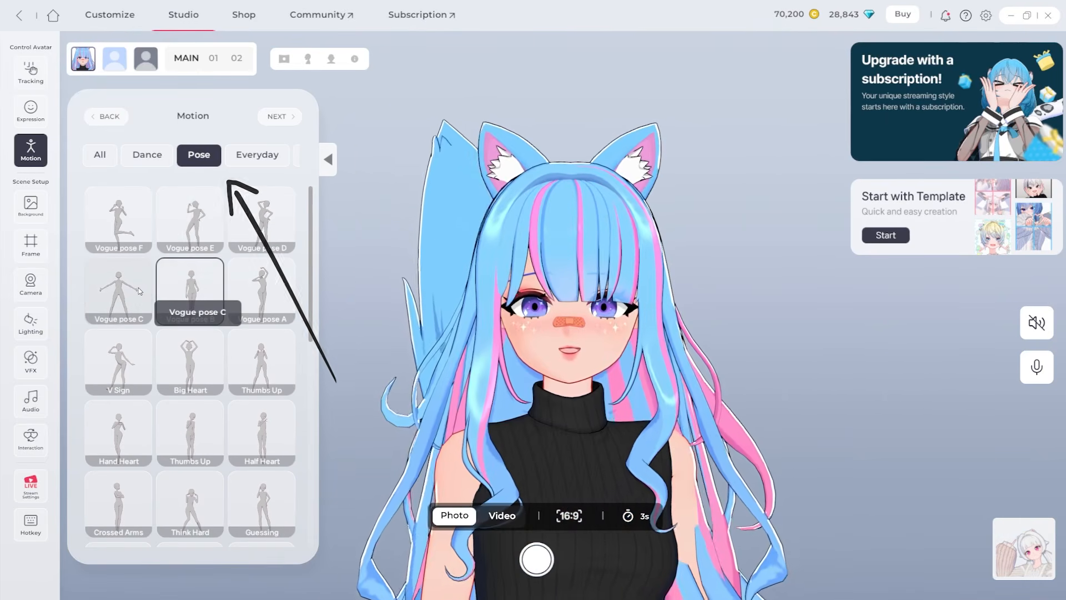
click(246, 297)
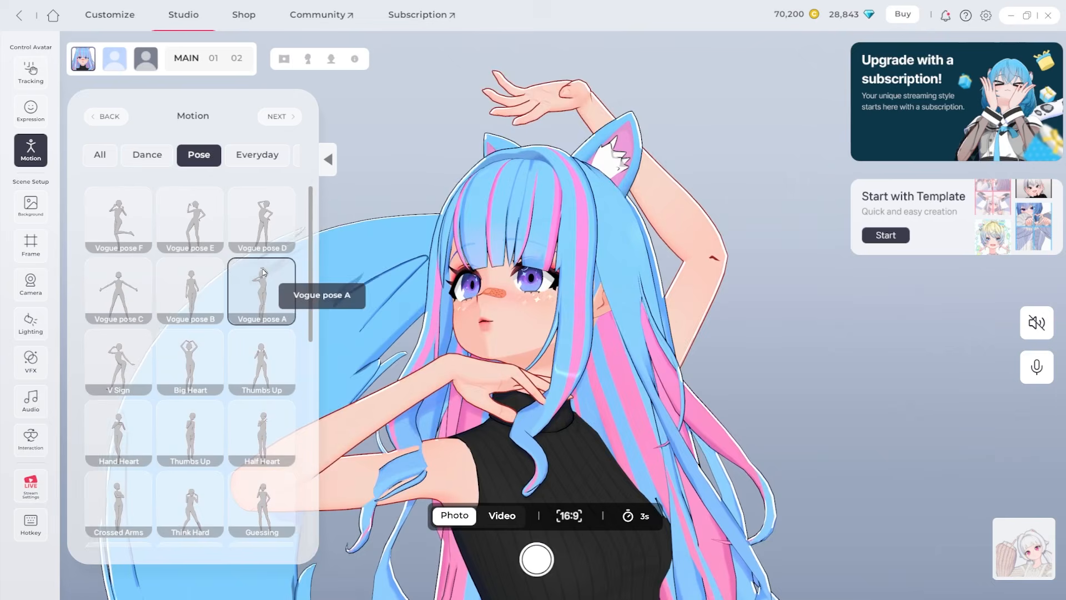
click(257, 155)
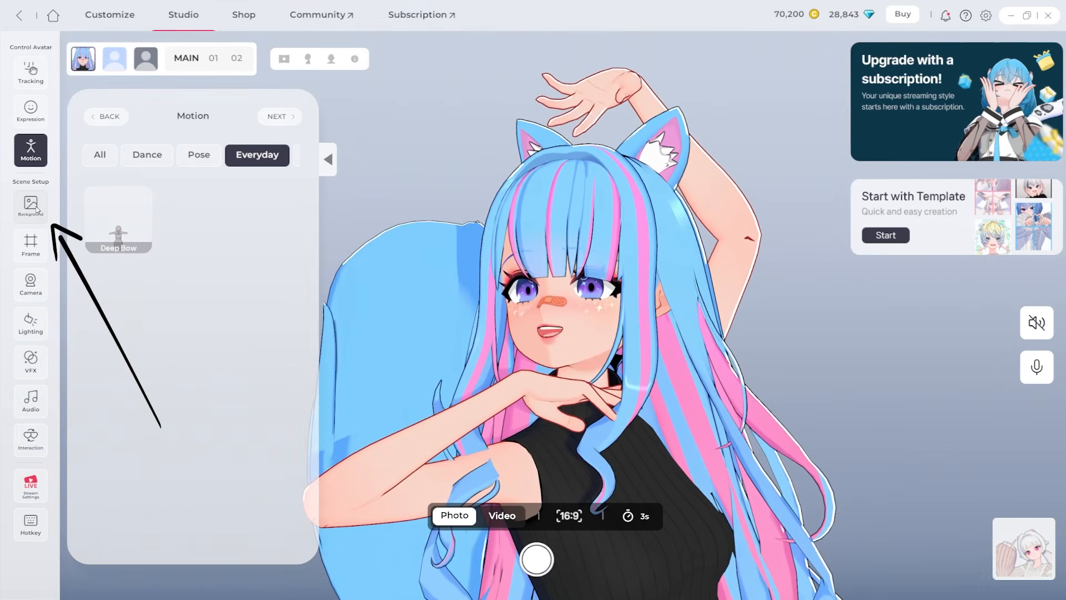
Try several 2D backgrounds, including the dark library with the arched window, and set the light blue grid background.
click(30, 205)
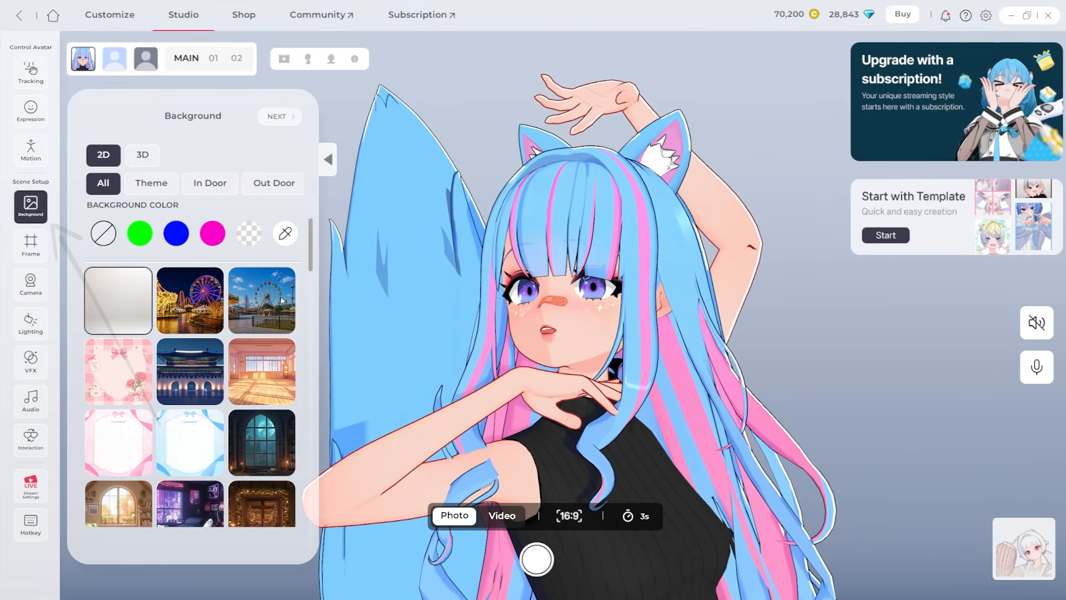
click(119, 371)
click(268, 439)
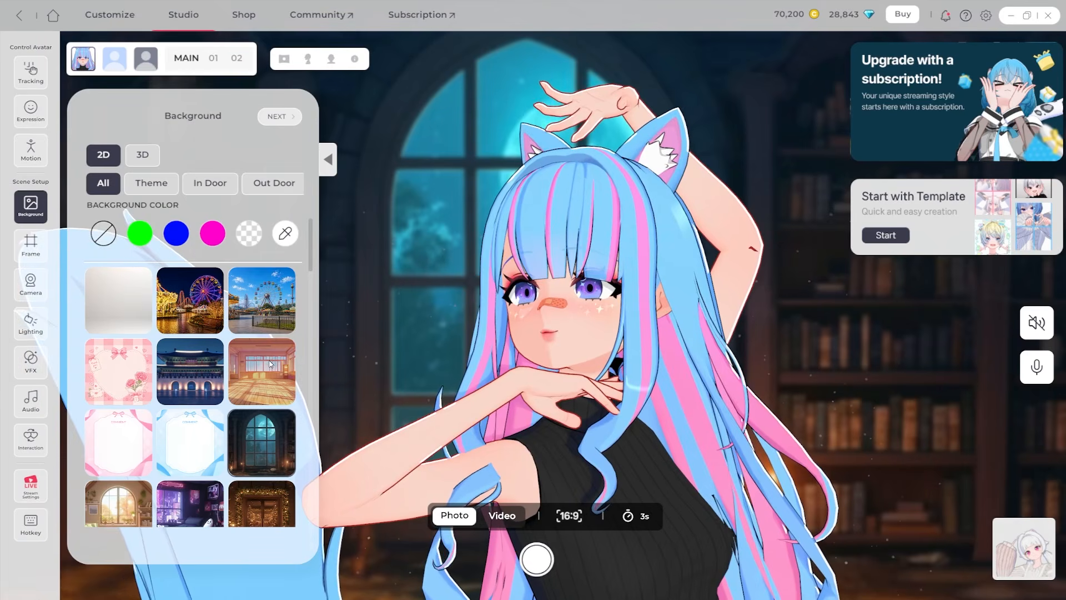
click(264, 321)
click(267, 348)
Browse the streaming frames and try one of them on the avatar's scene.
click(30, 242)
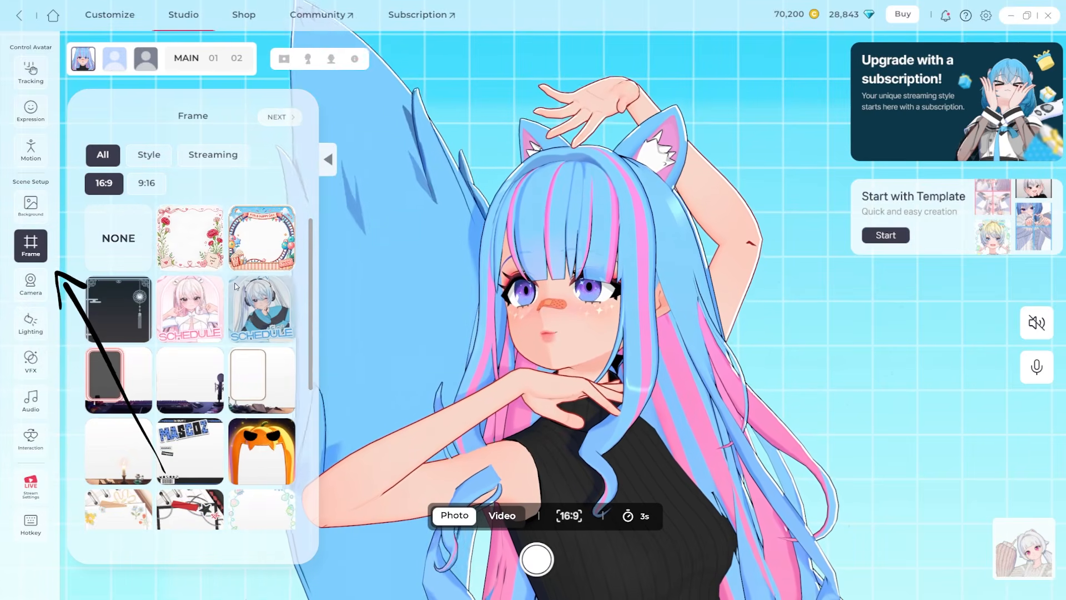
click(213, 154)
click(122, 386)
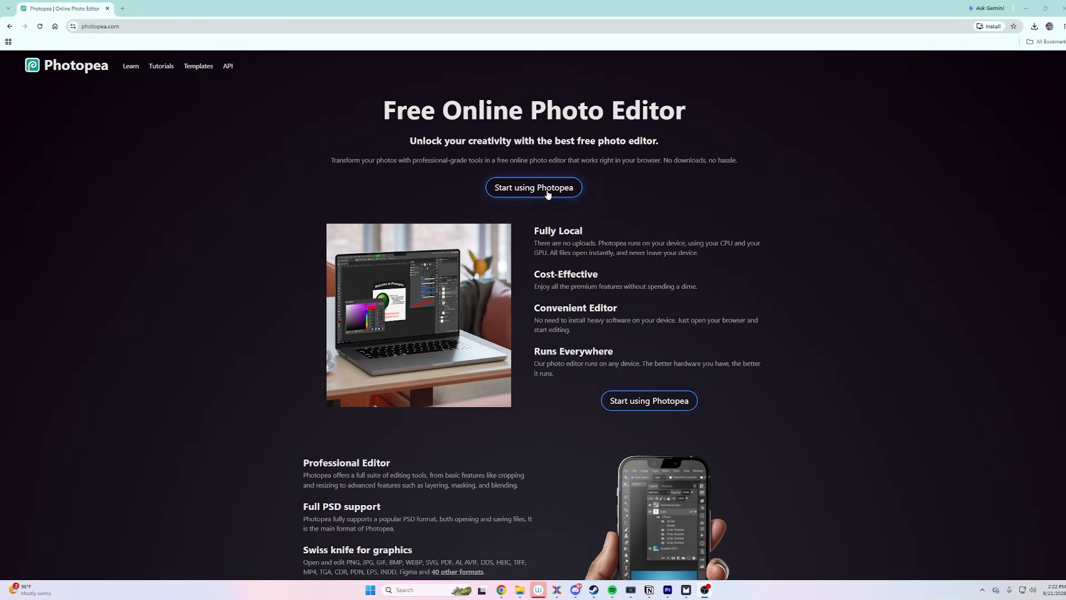
Switch to Photopea in the browser, launch the editor and start a new project.
click(547, 189)
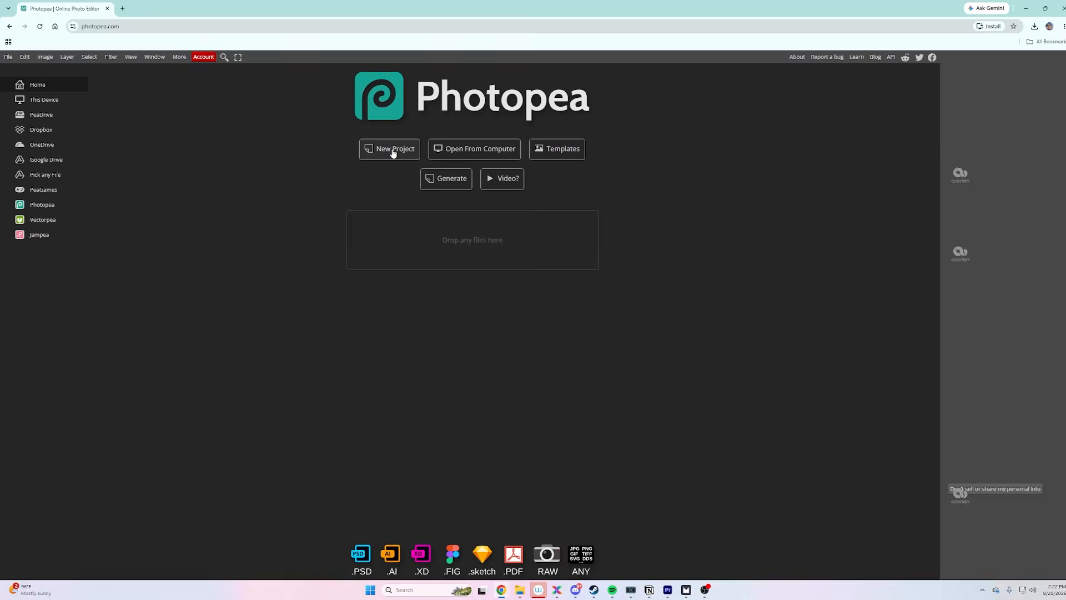
click(392, 153)
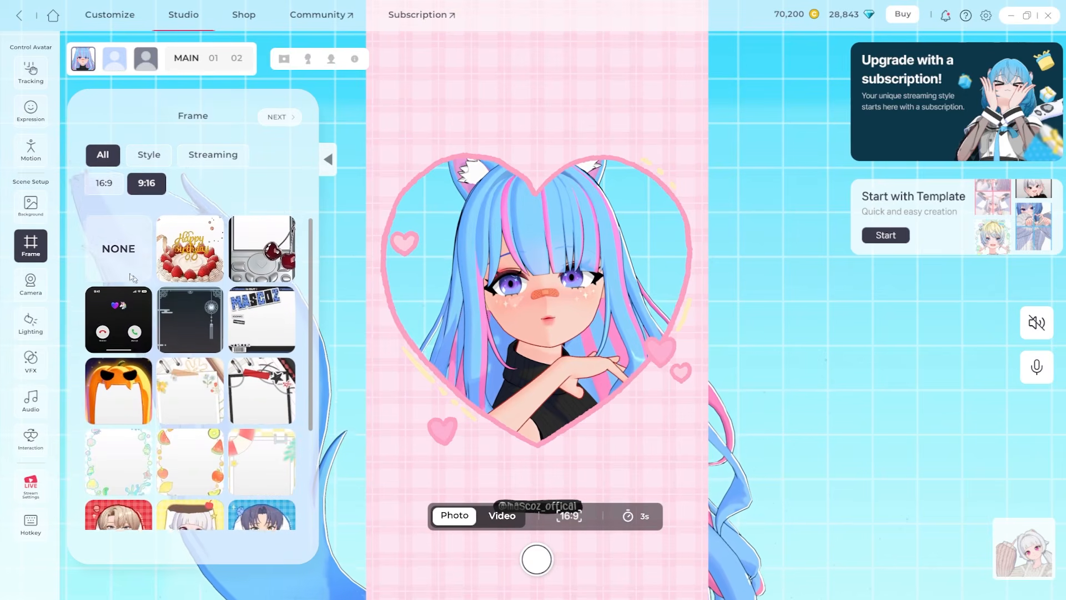
Back in MASCOZ, remove the frame from the scene and try Vogue pose E on the avatar.
click(119, 238)
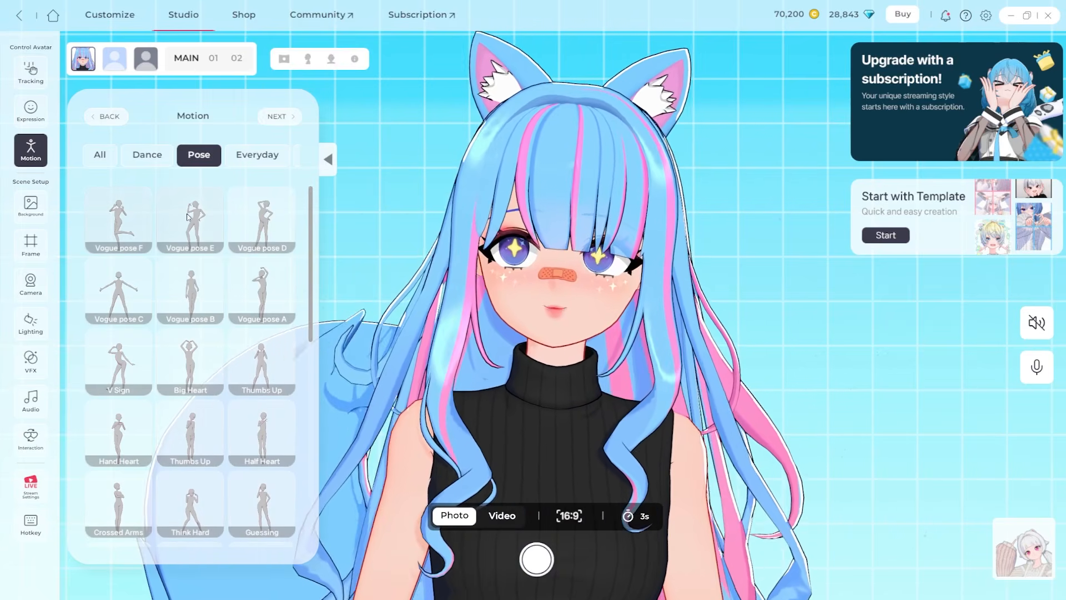
click(190, 218)
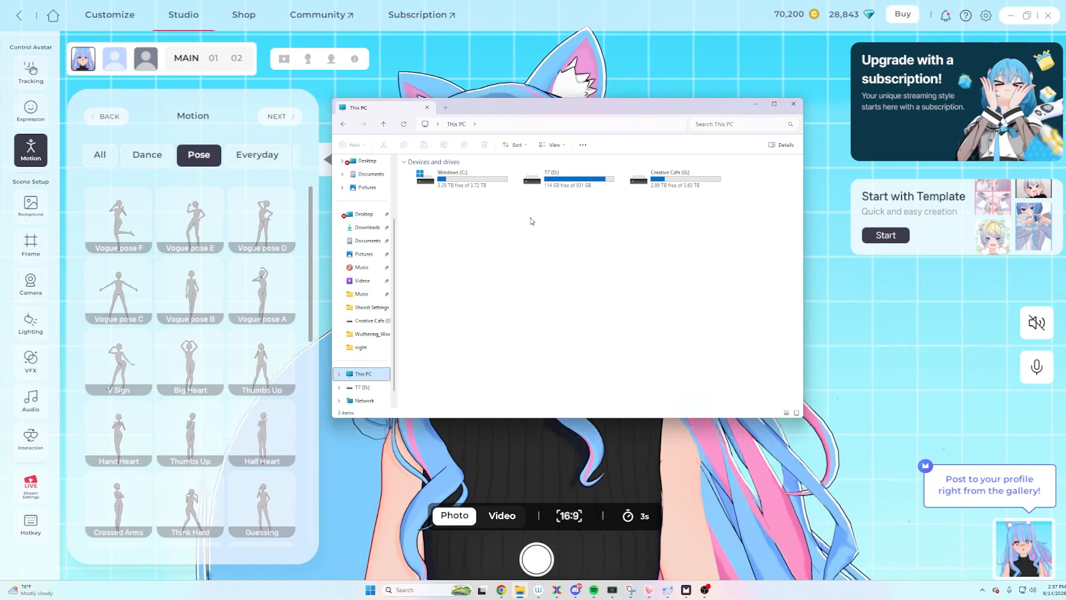
Examine the saved photo in the Mascoz Gallery folder on drive C: in File Explorer.
double_click(471, 180)
double_click(471, 196)
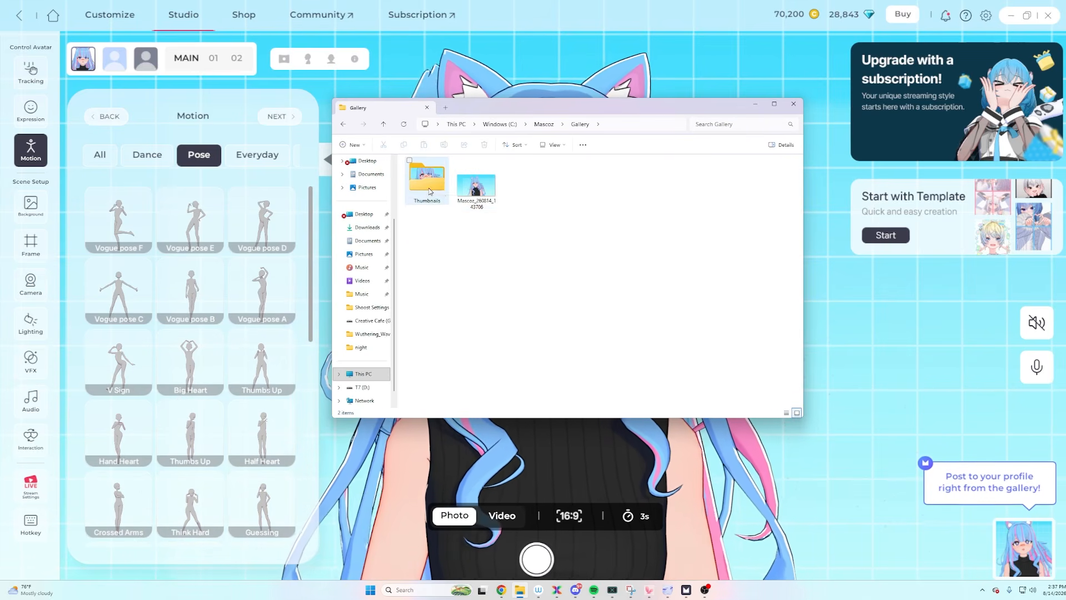
click(475, 191)
click(513, 253)
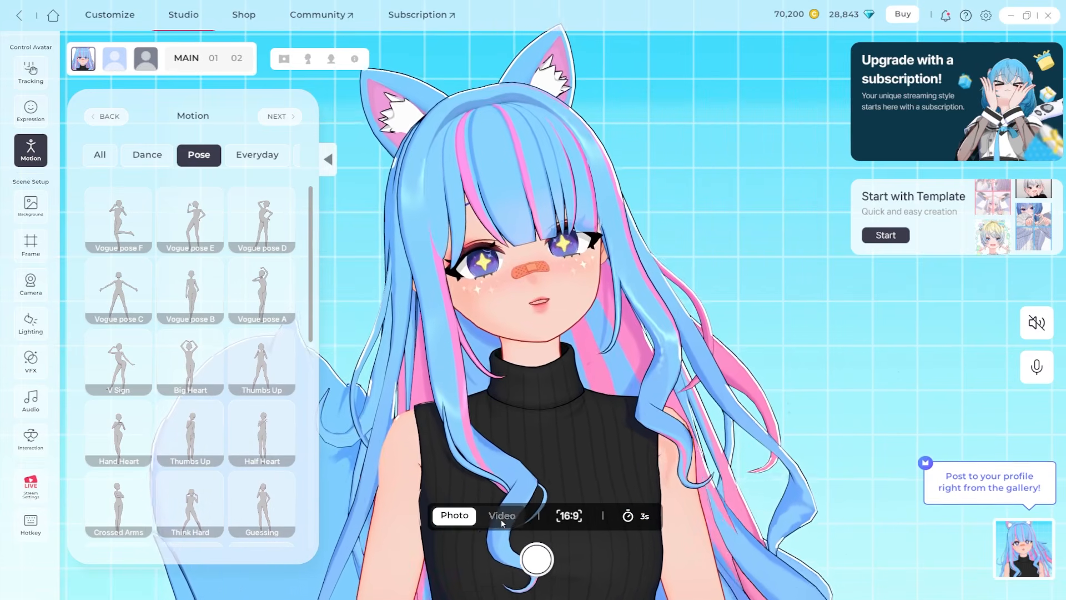
Switch the capture mode to video, record a short clip of the avatar and stop it.
click(501, 515)
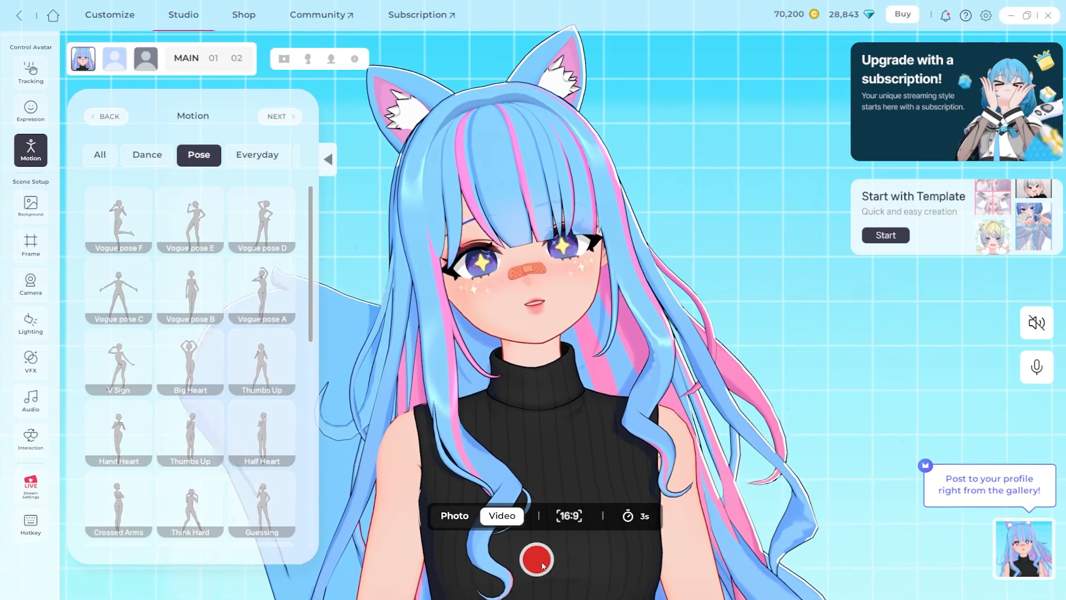
click(538, 561)
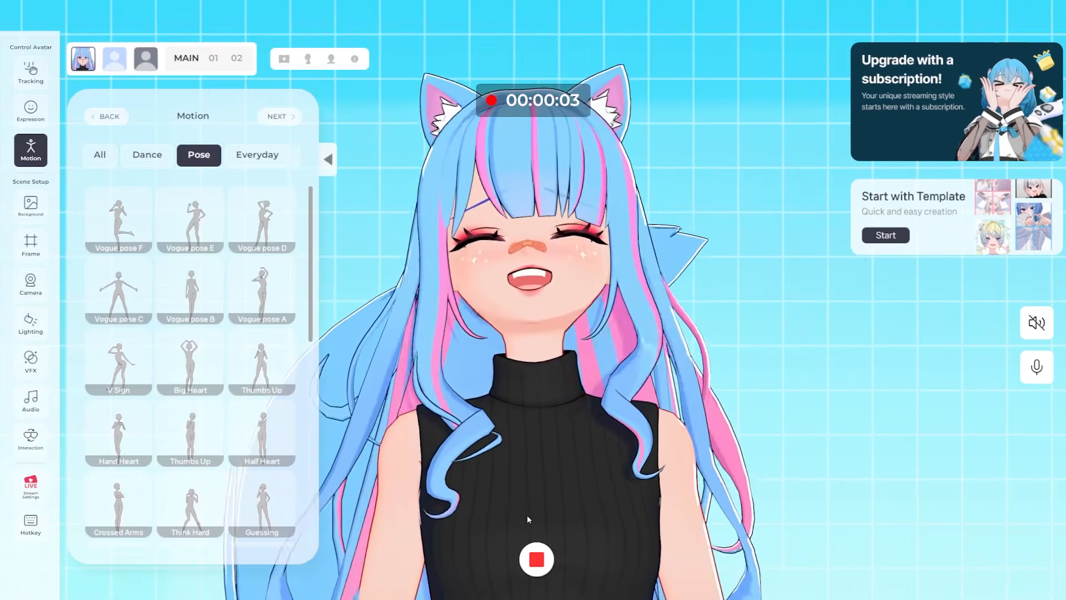
click(536, 559)
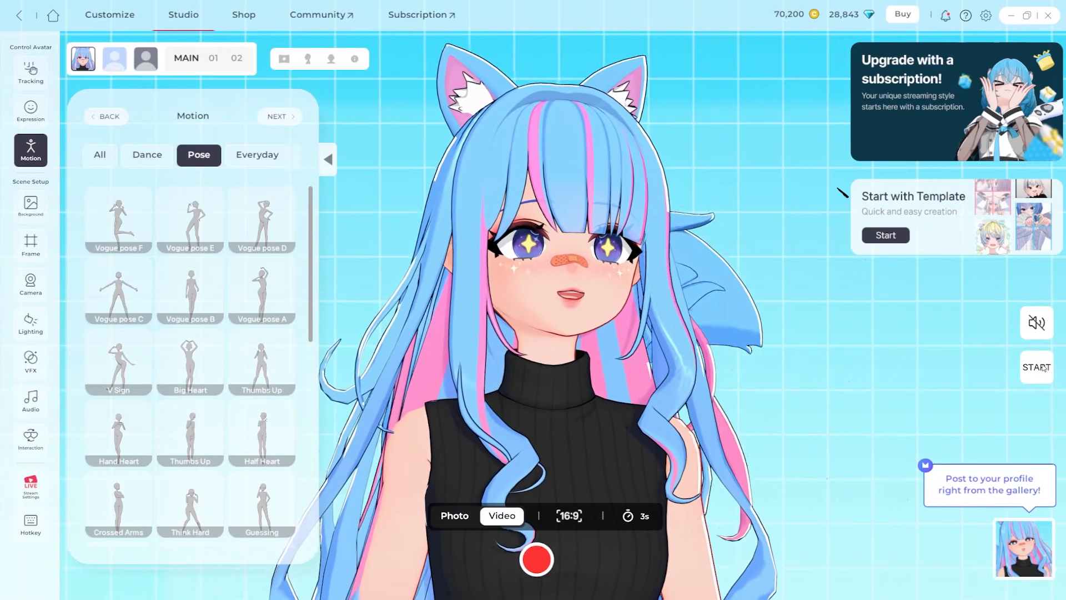
Start the microphone and check the input device assigned to MASCOZ in the Windows volume mixer.
click(1044, 367)
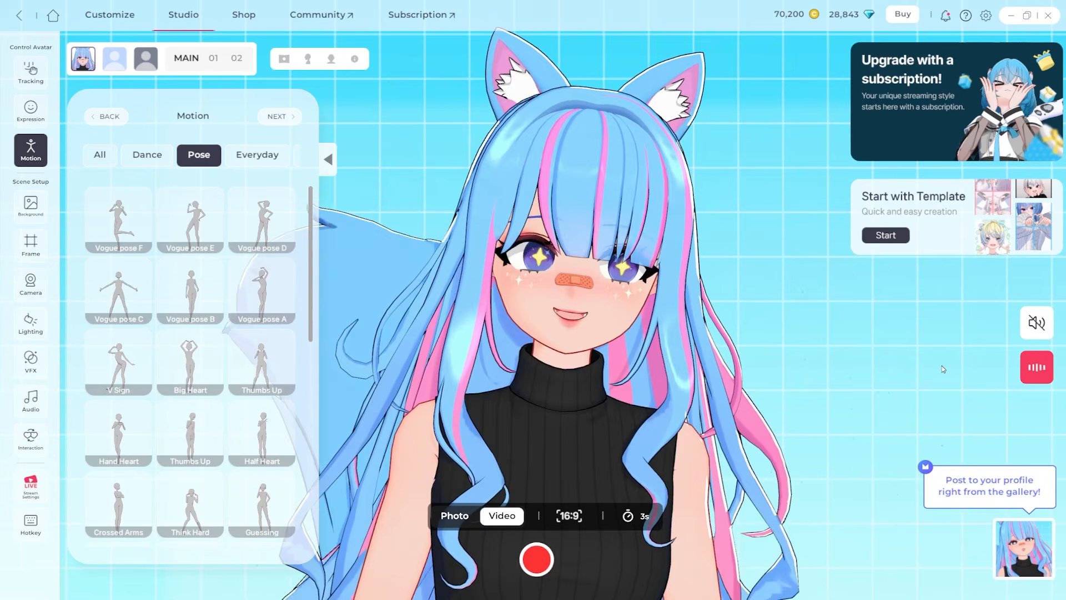
drag(2, 219, 621, 205)
click(411, 589)
text(spotify)
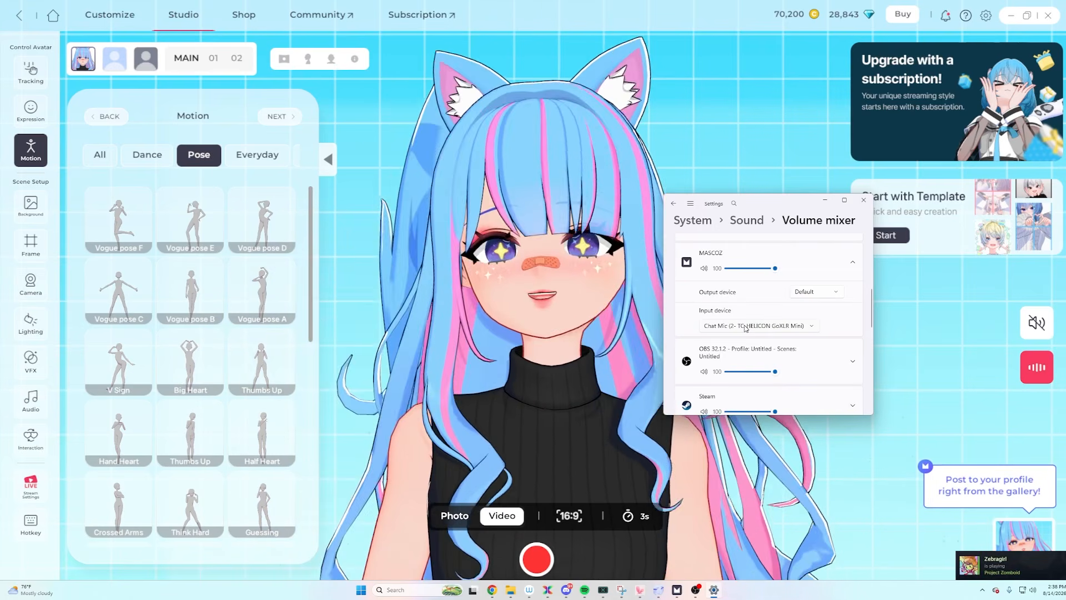
click(491, 270)
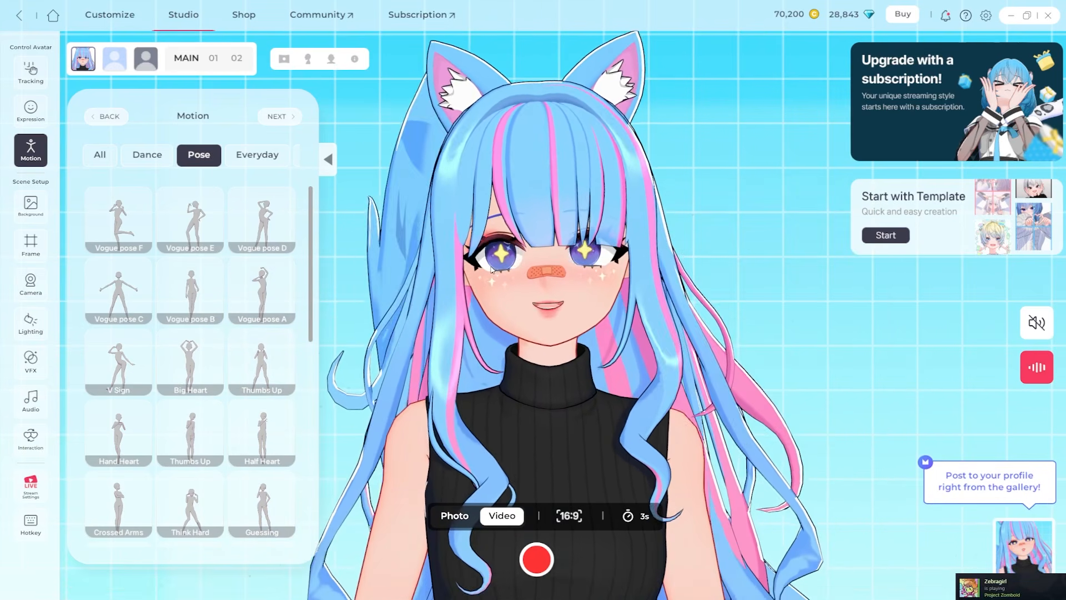
Try the Close-Up Shot, Bust Shot and Medium Shot camera angles on the avatar.
click(31, 285)
click(162, 198)
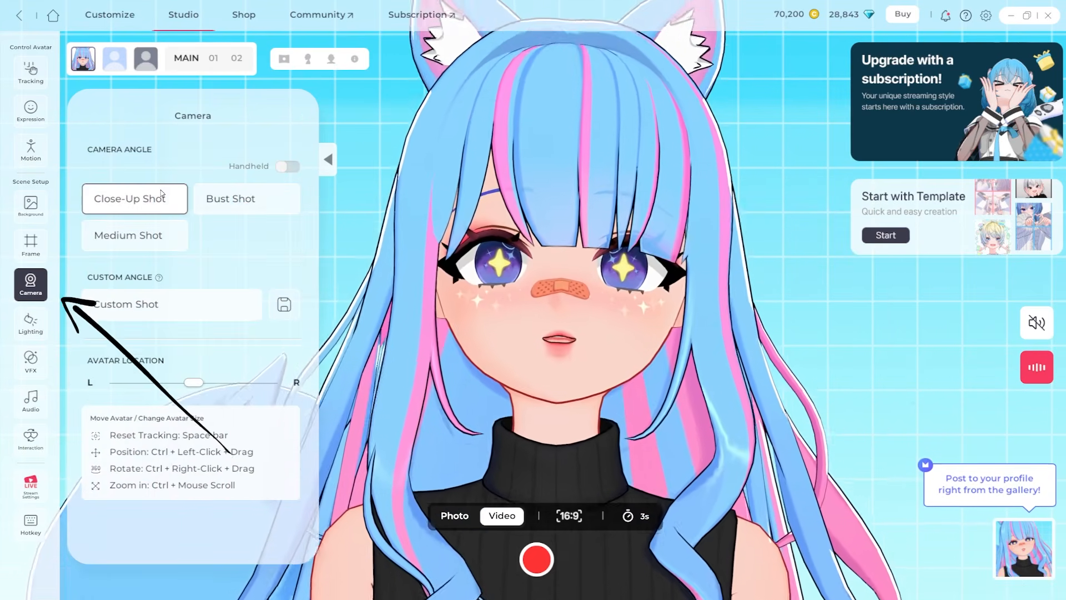
click(242, 201)
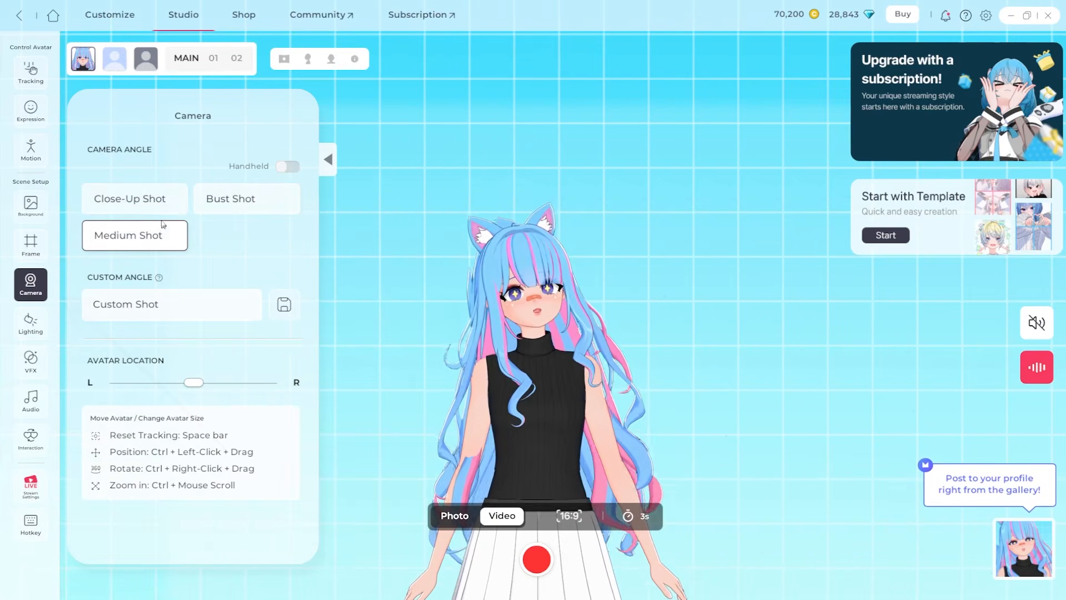
click(161, 205)
click(213, 210)
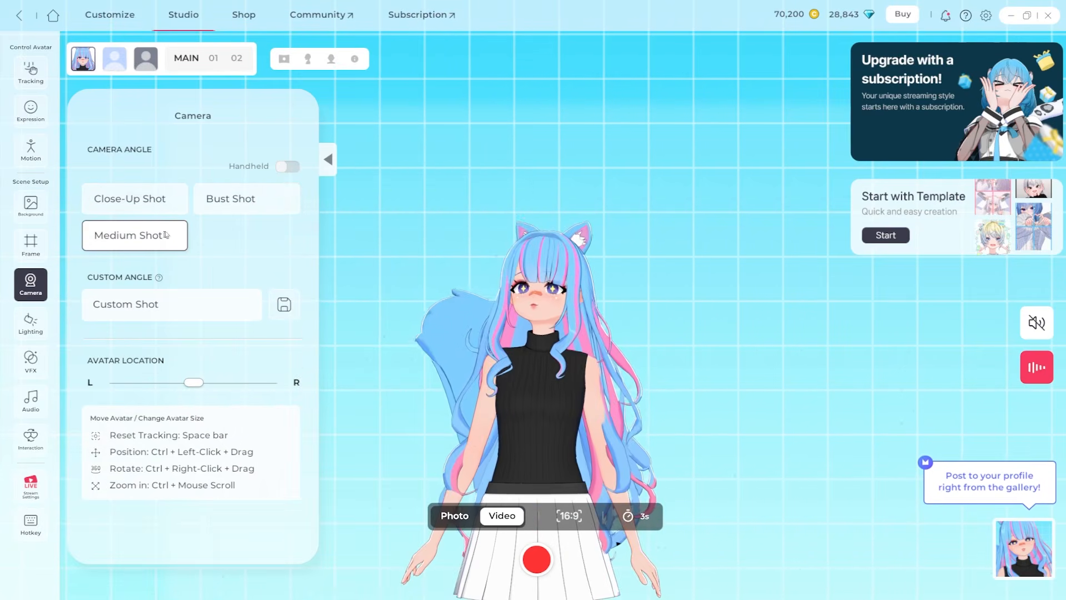
click(147, 205)
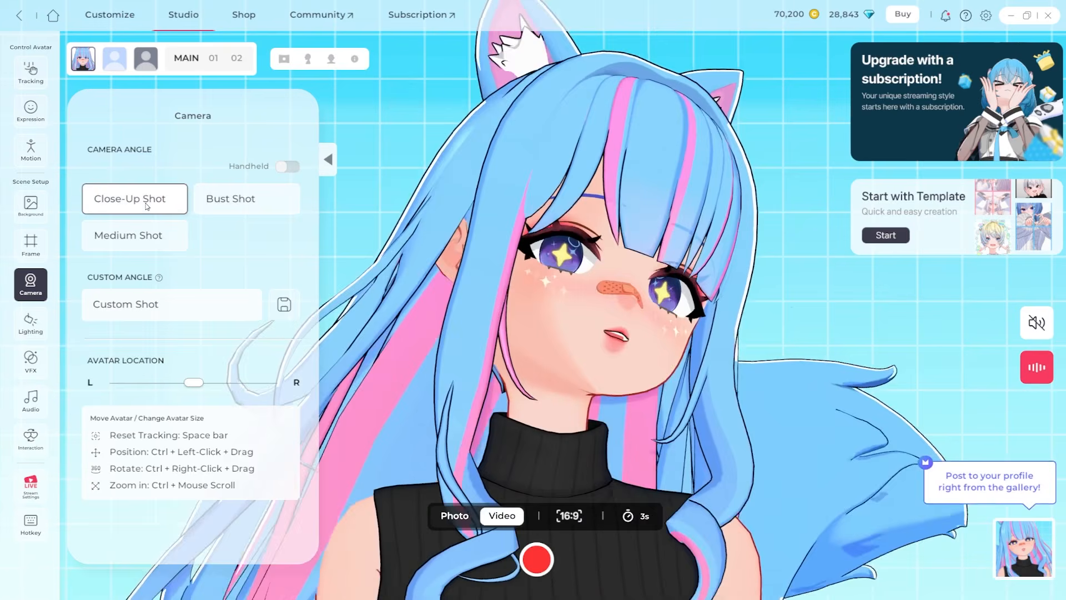
Enable the handheld camera effect, compare it across the camera angles and set the view to Bust Shot.
click(137, 238)
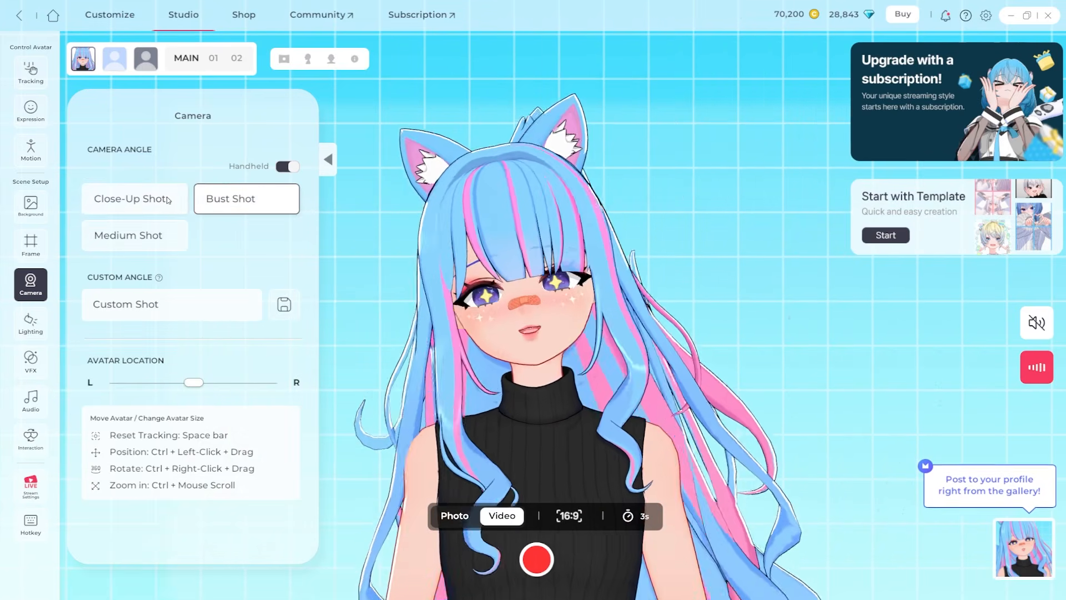
click(166, 200)
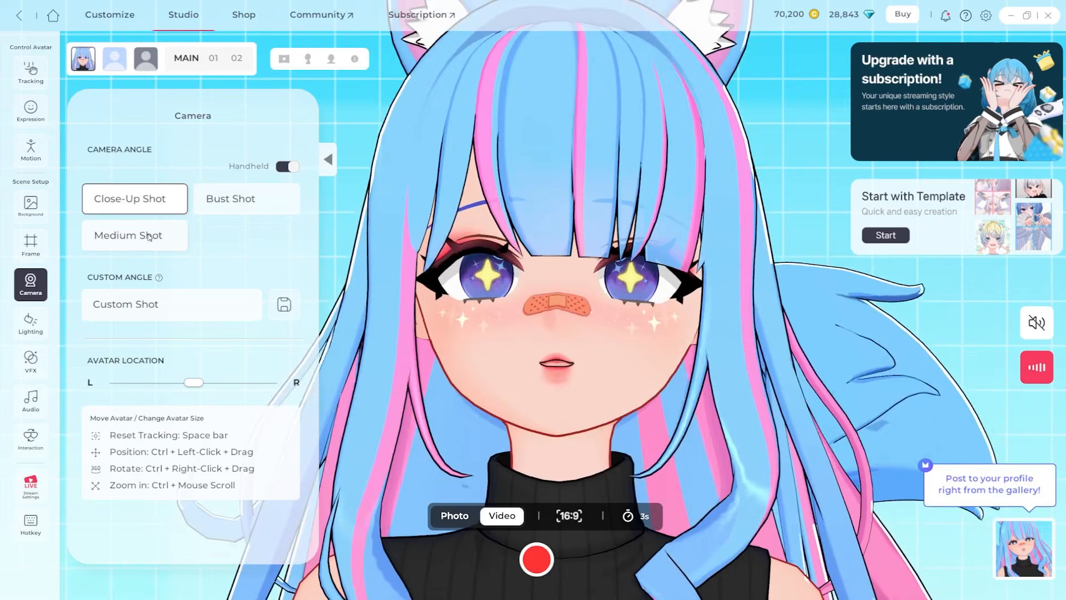
click(239, 201)
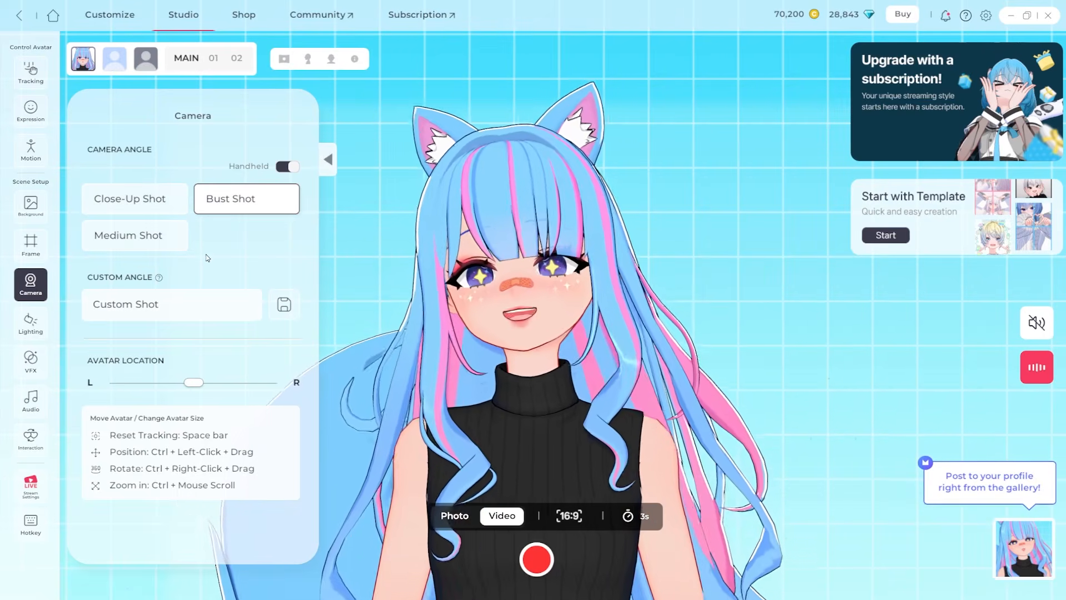
Save the current camera angle as the Custom Shot and apply that custom angle.
click(252, 312)
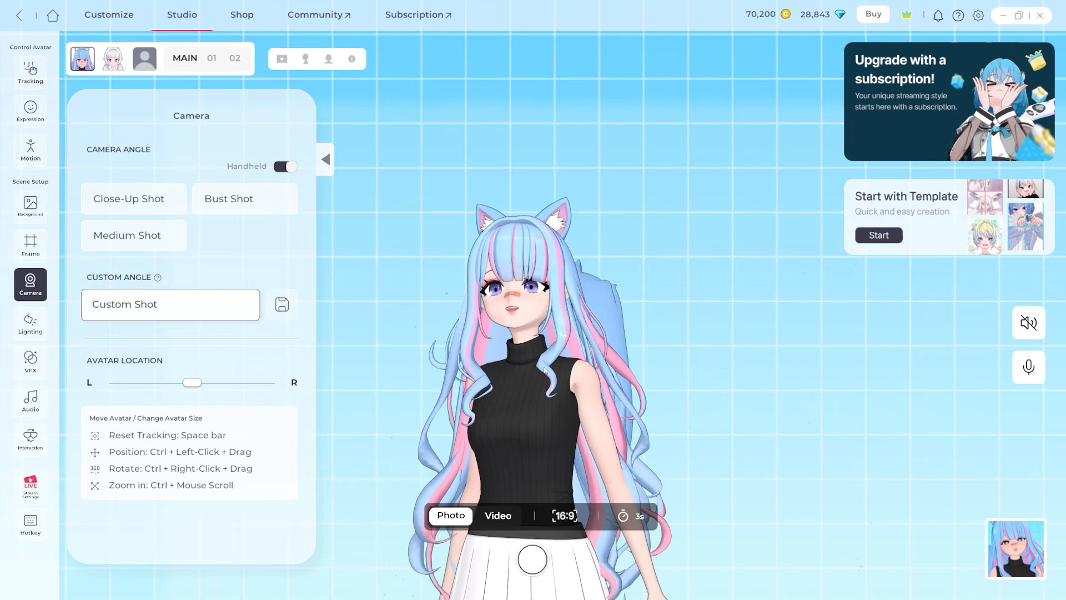
click(282, 304)
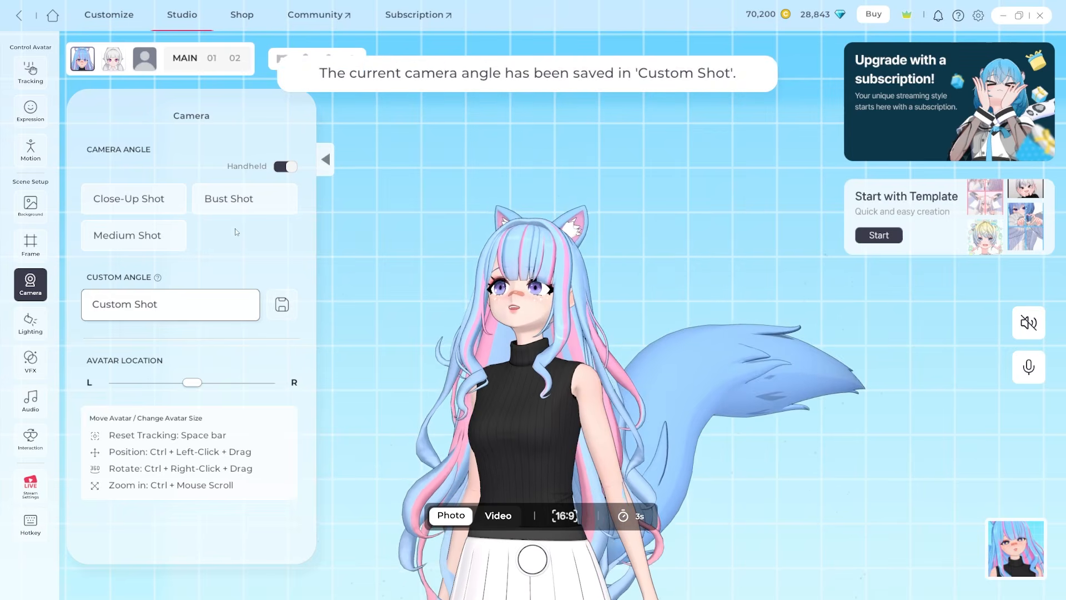
click(144, 315)
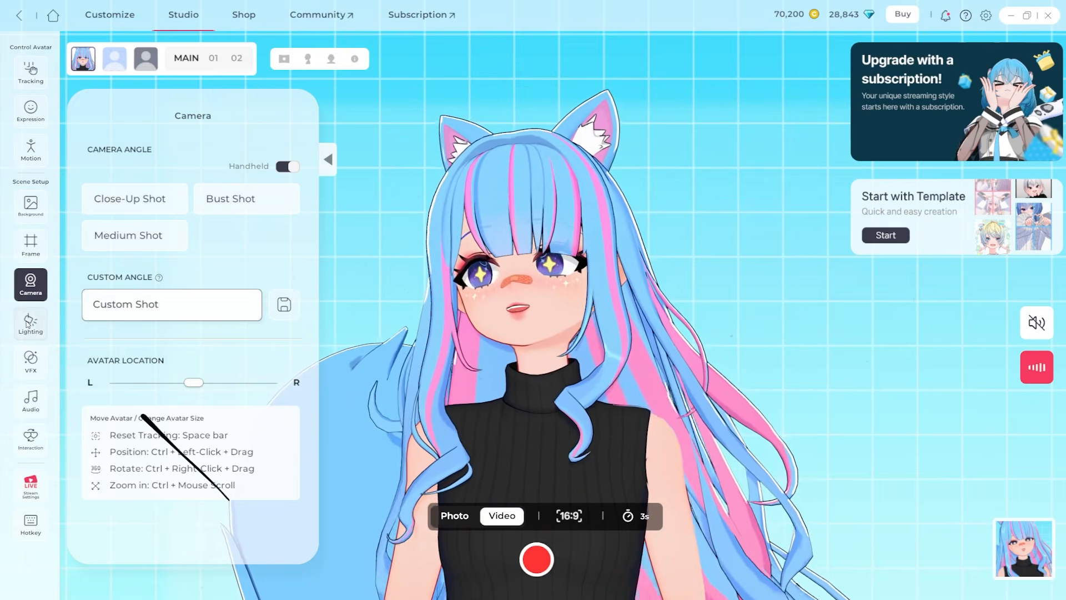
Try several lighting presets on the avatar, including Warm Natural, Cozy Indoor and Silhouette Mode.
click(31, 324)
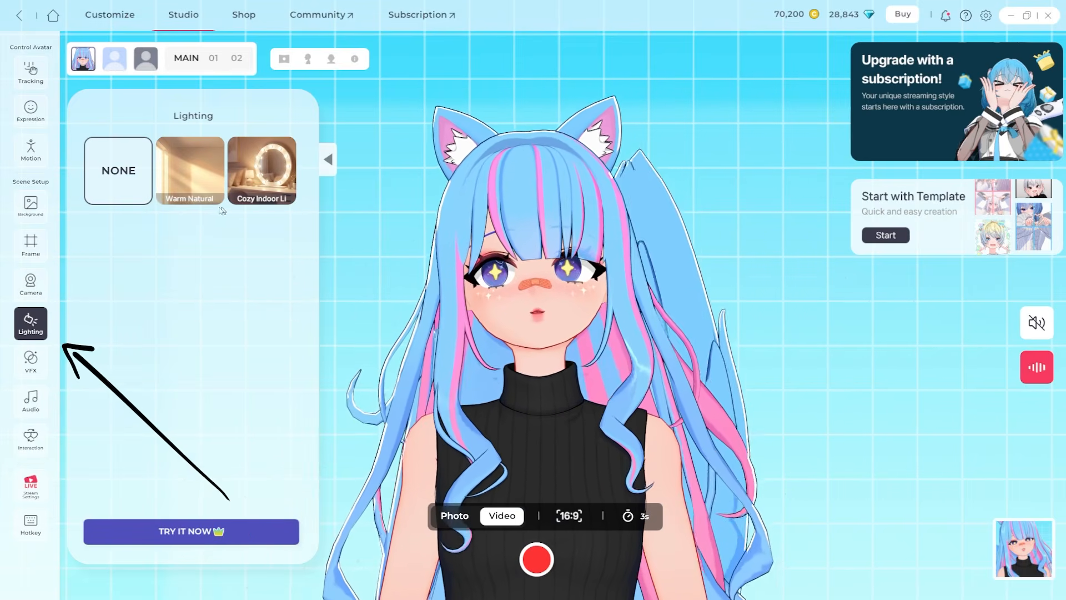
click(214, 172)
click(259, 176)
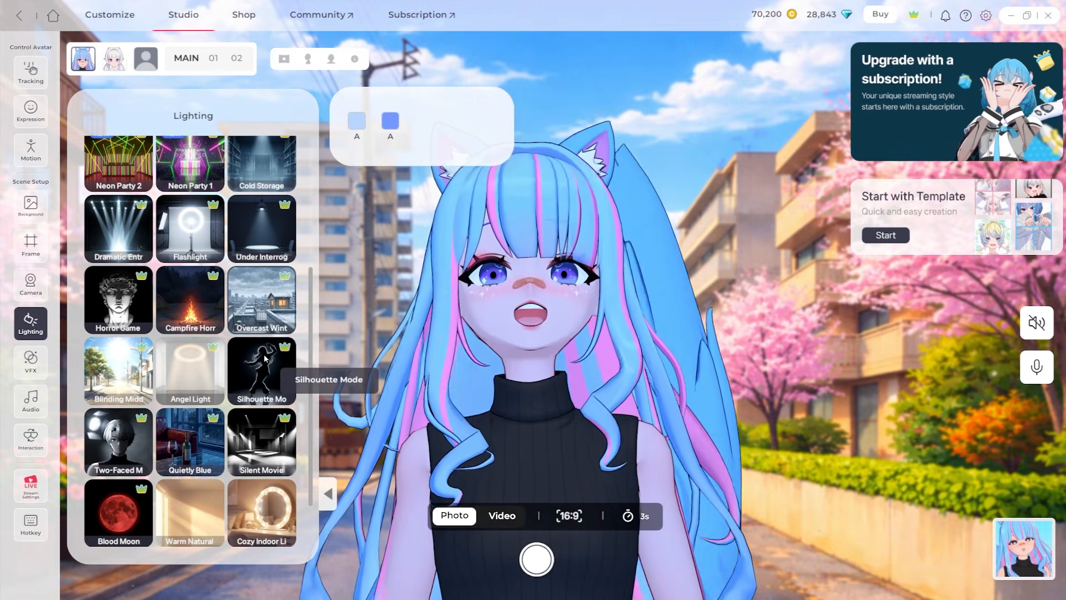
click(264, 355)
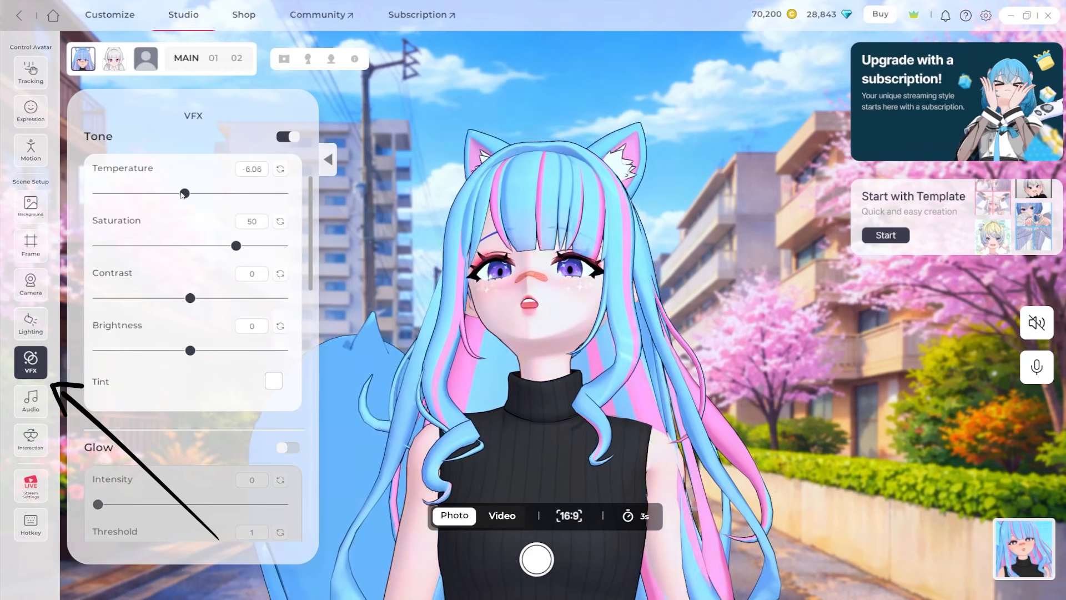
Adjust the VFX tone to temperature -4.7, saturation 100, contrast 7.58 and brightness 11.67, and look through the remaining effects down to Lens Distortion.
drag(190, 193, 188, 194)
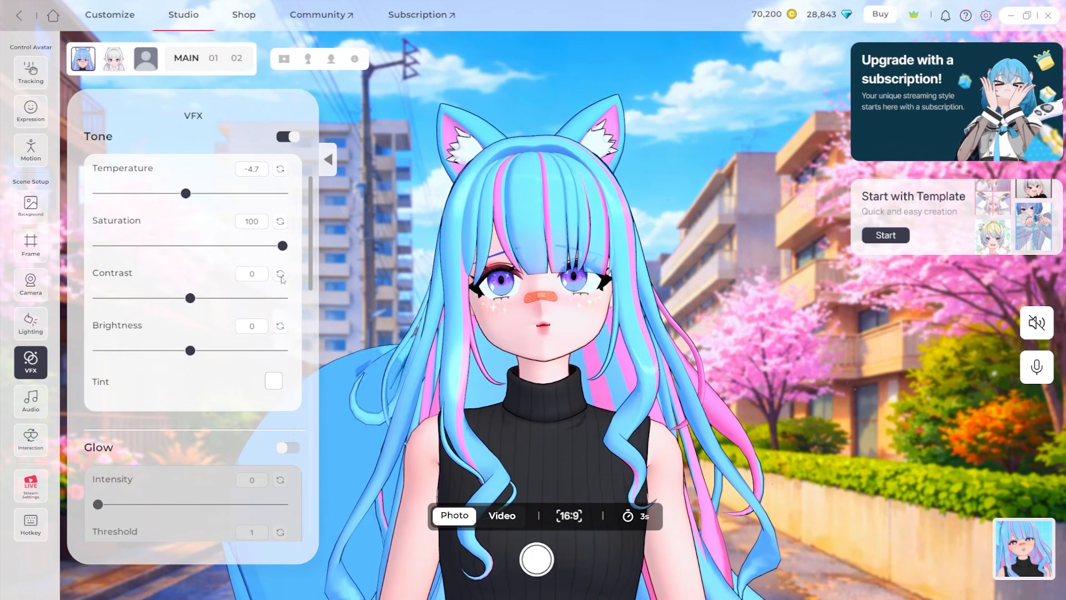
drag(192, 297, 197, 297)
drag(190, 350, 201, 350)
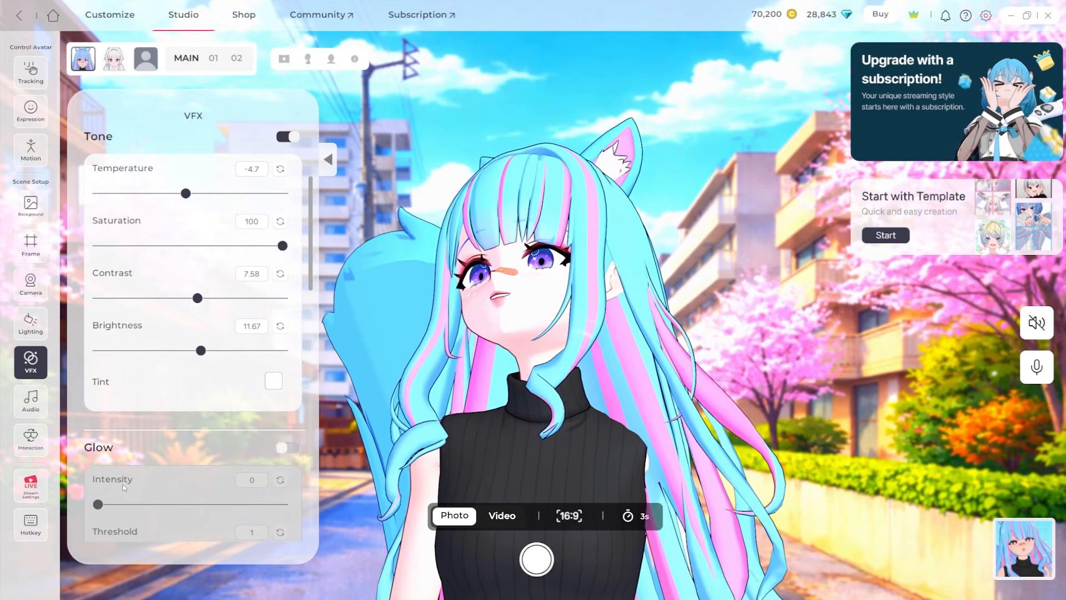
scroll(124, 487, down, 3)
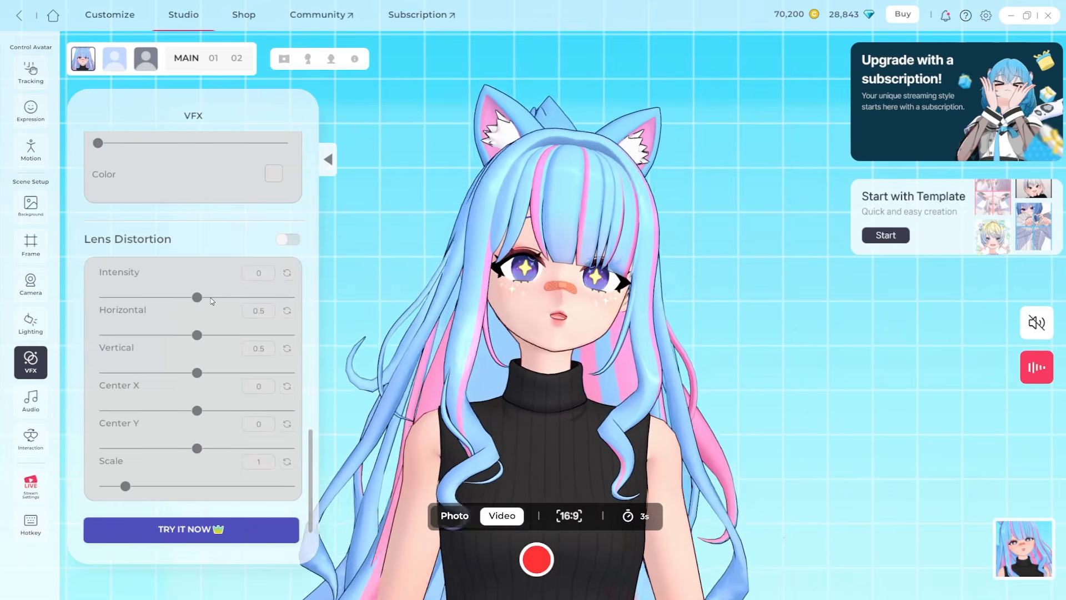
Choose the first track in the Happy audio category, unmute the sound to hear it and mute it again.
click(32, 400)
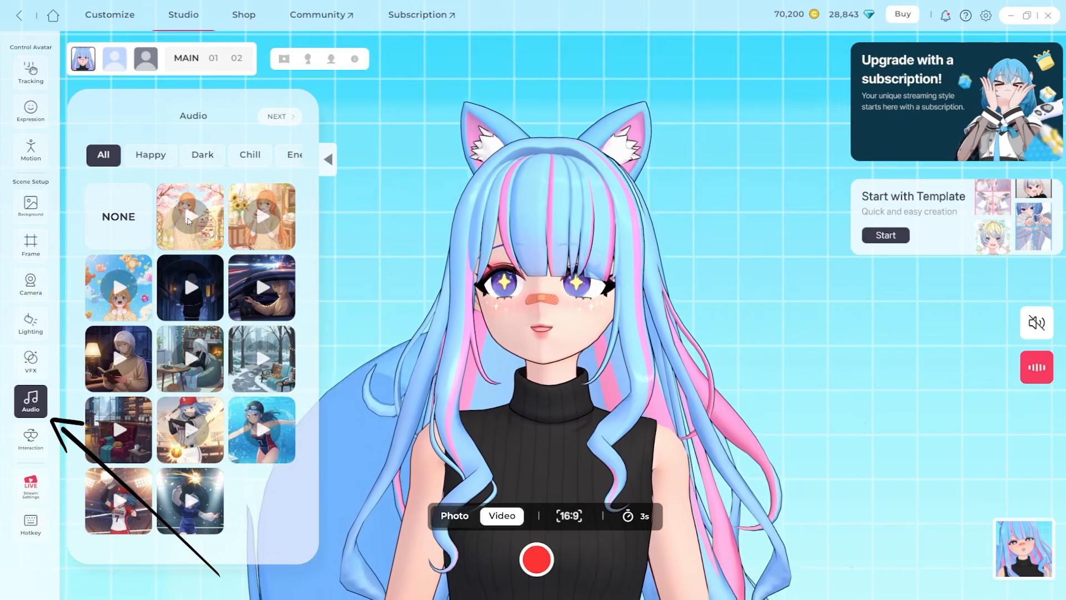
click(150, 154)
click(1034, 323)
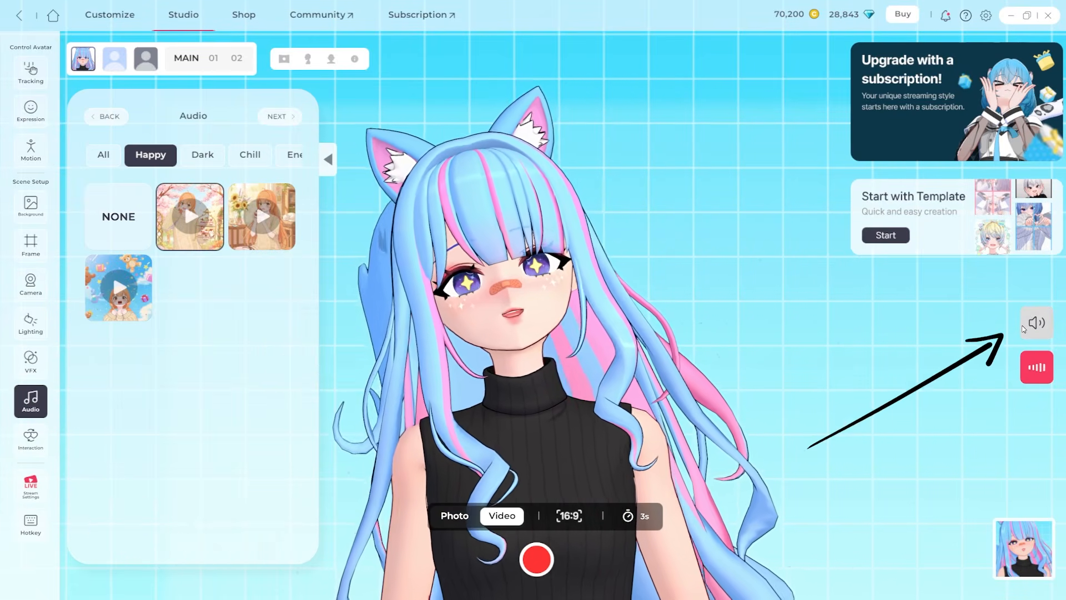
click(1035, 321)
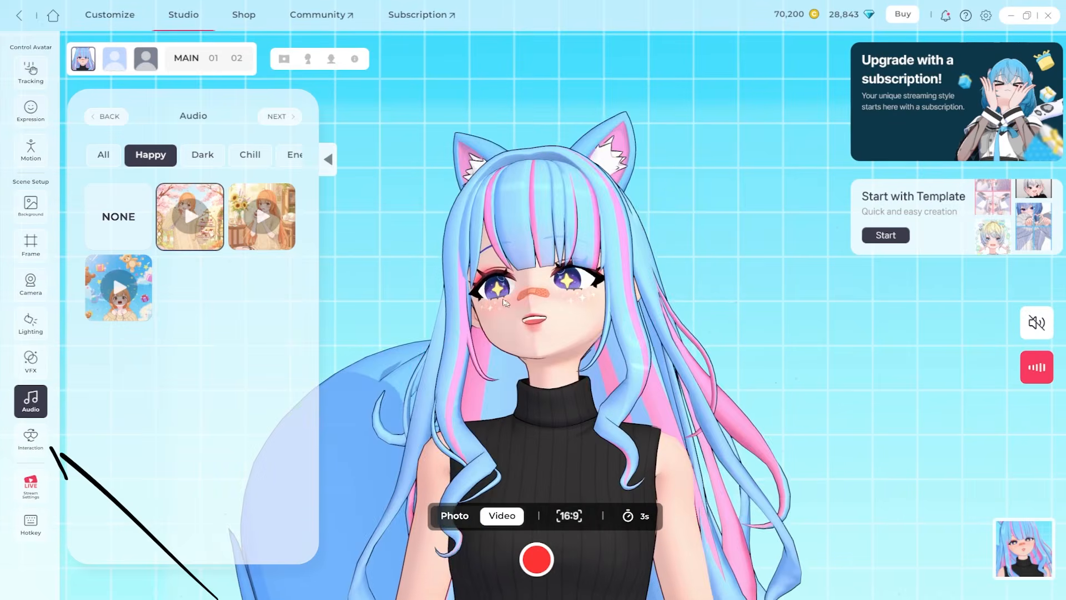
Open the interaction settings and slightly lower the interaction effect volume.
click(32, 438)
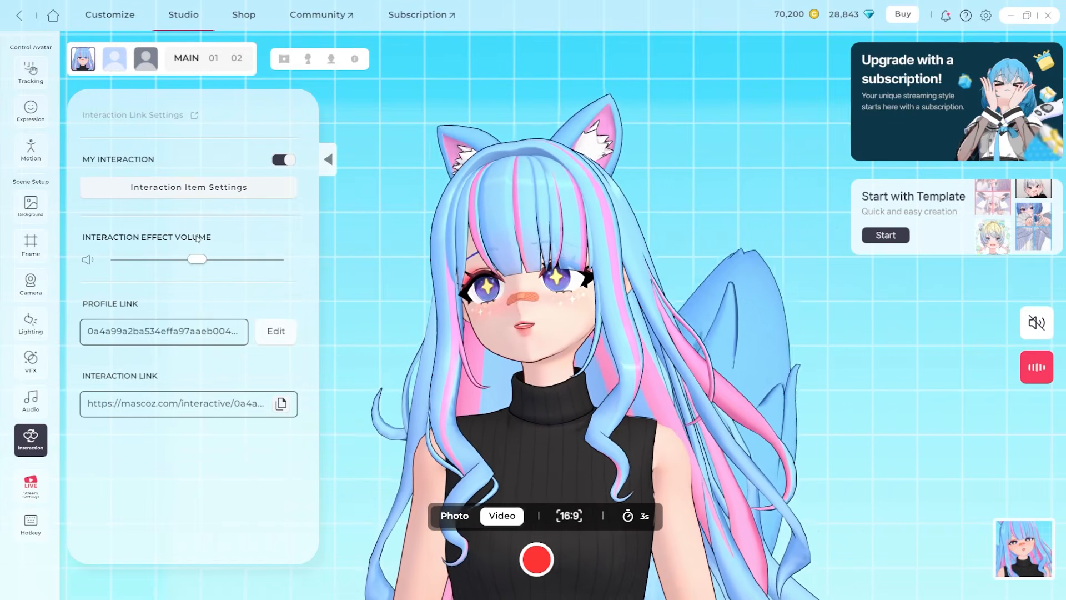
drag(197, 259, 188, 259)
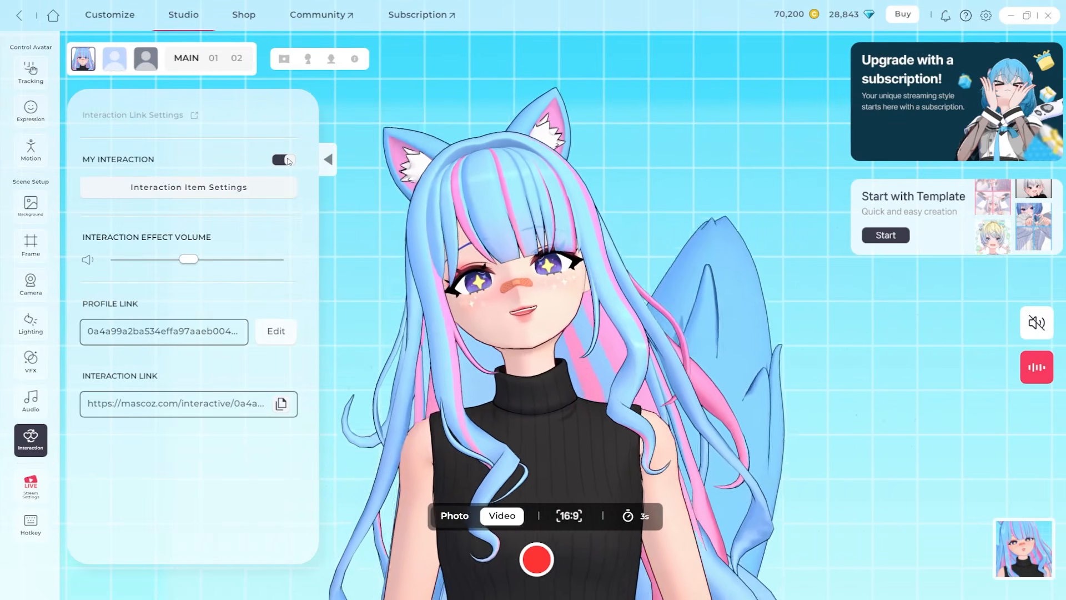
Preview the Pink Heart item in the interaction item settings, filter the items to Throw, and return to the interaction settings.
click(184, 187)
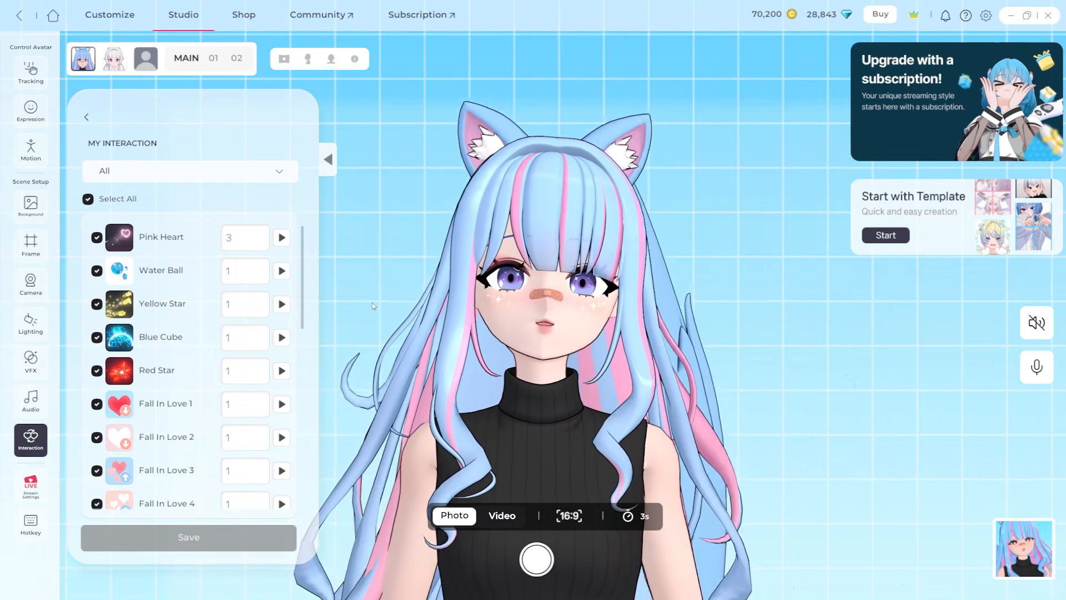
click(282, 237)
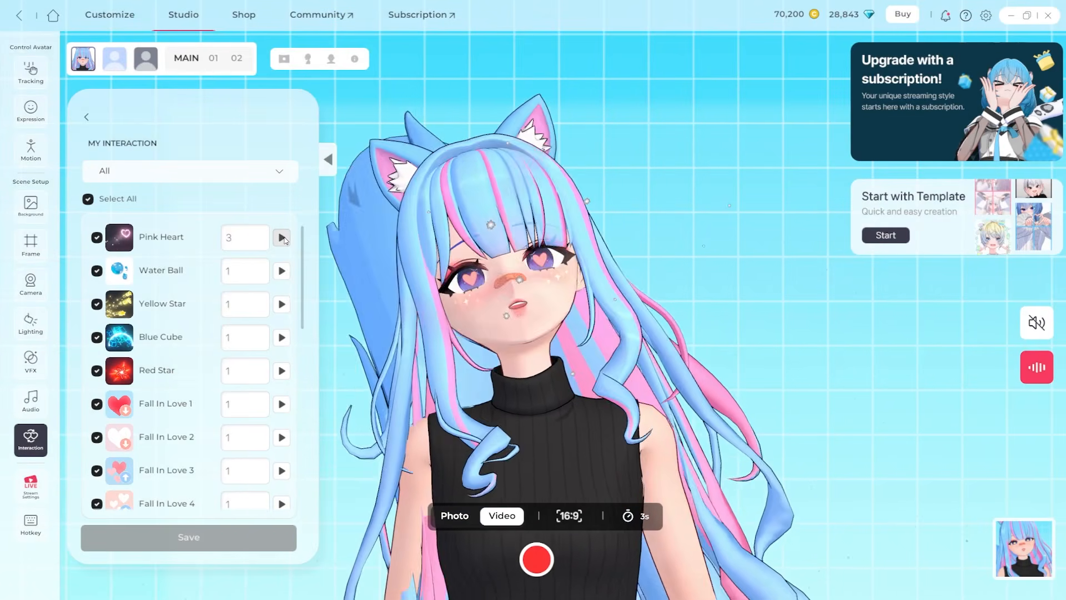
click(188, 170)
click(124, 226)
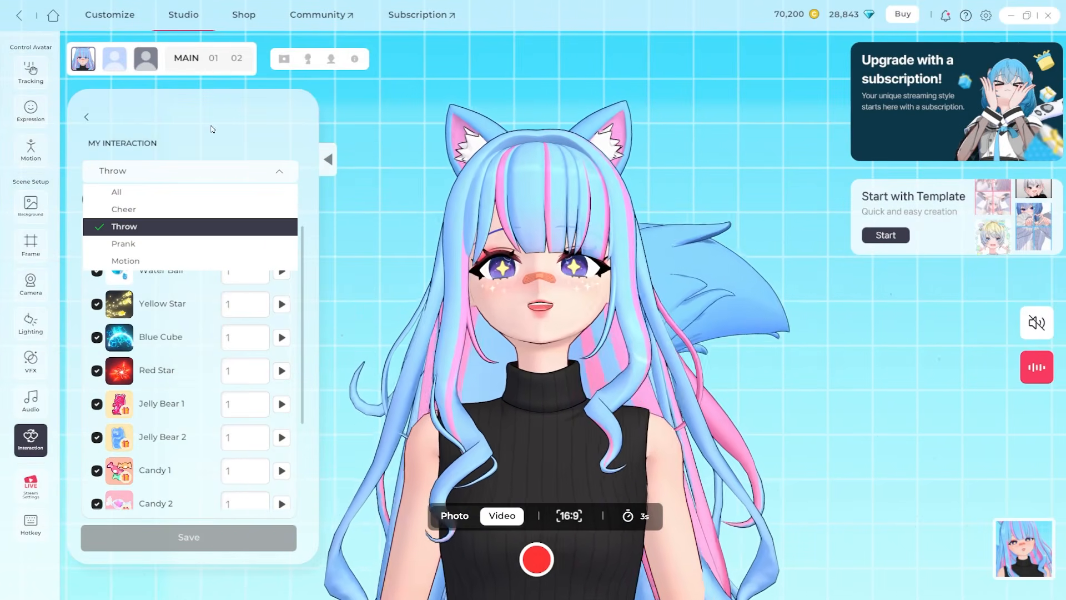
click(86, 117)
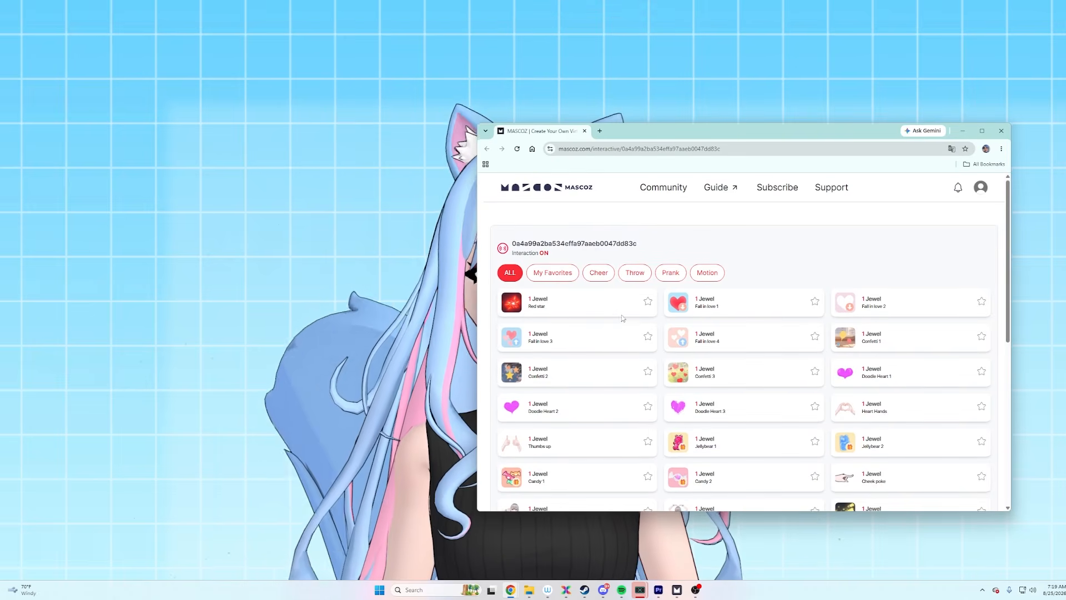
Send the Red star and Confetti 2 interactions from the web interaction page, moving the browser window aside to reveal the avatar.
click(557, 309)
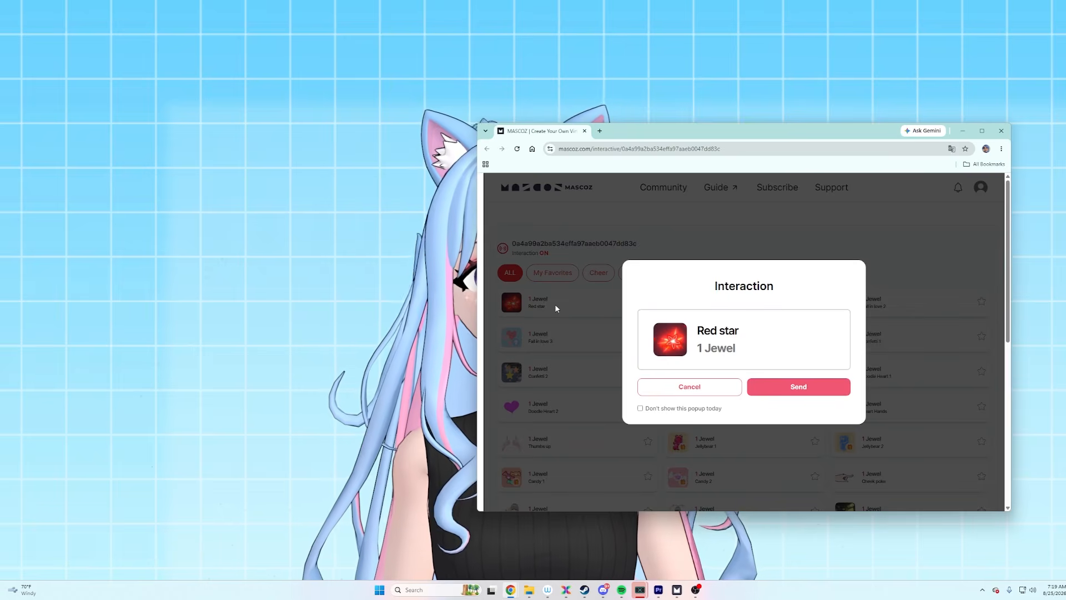
click(798, 387)
drag(675, 139, 745, 196)
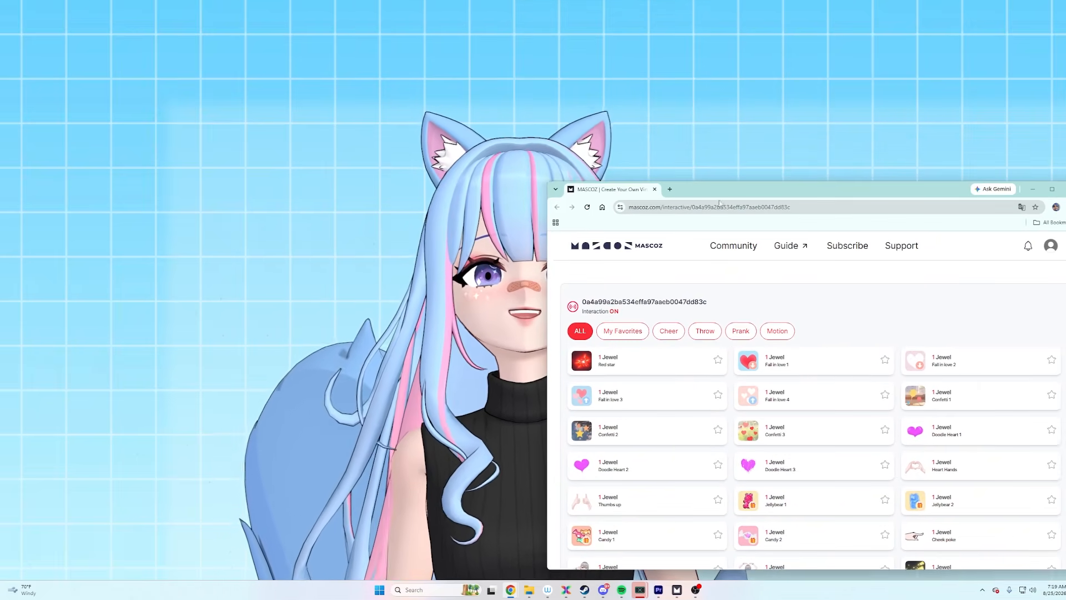
click(638, 427)
click(868, 442)
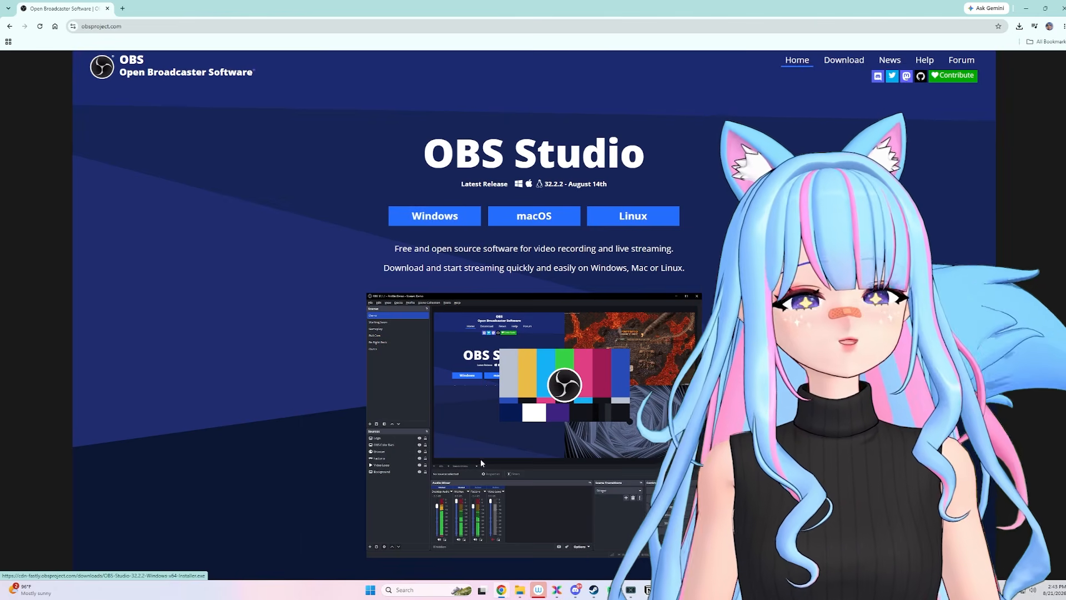
Switch to OBS and add a new scene called Name.
key(super)
text(obs)
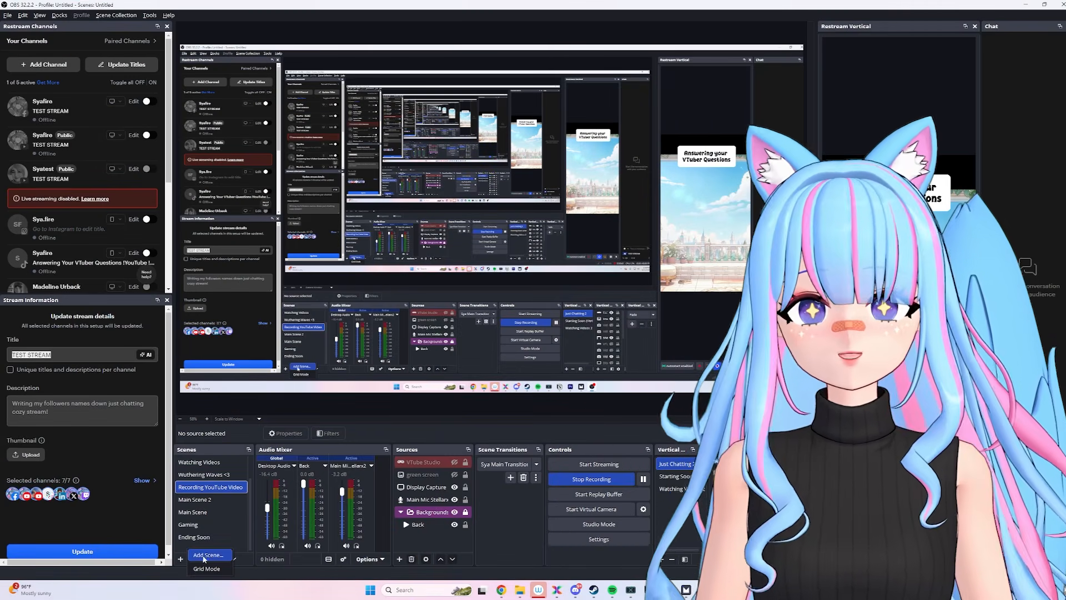
click(206, 555)
text(Name)
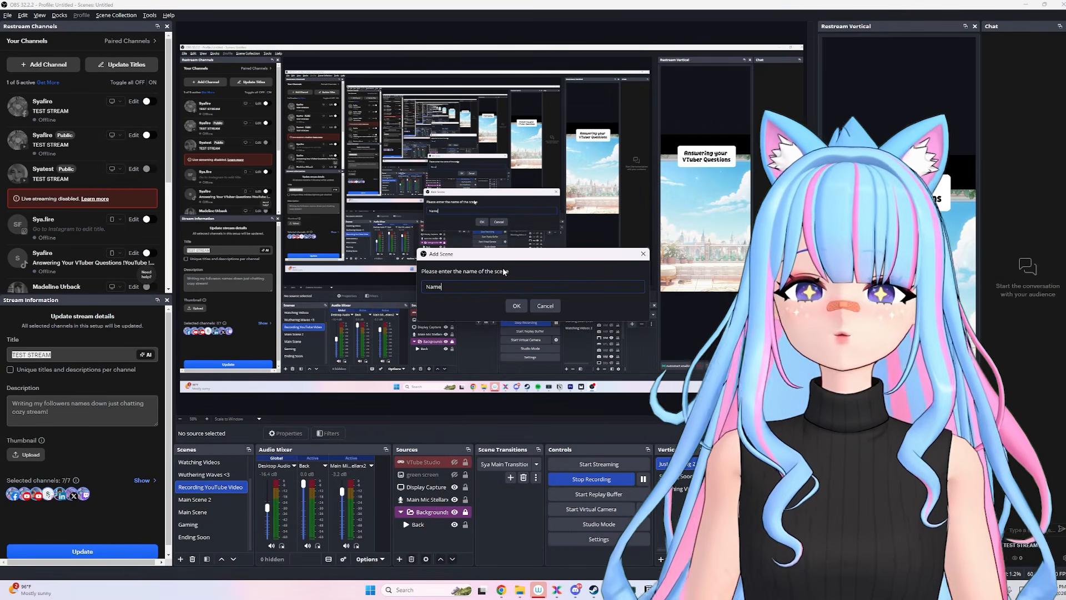
click(516, 306)
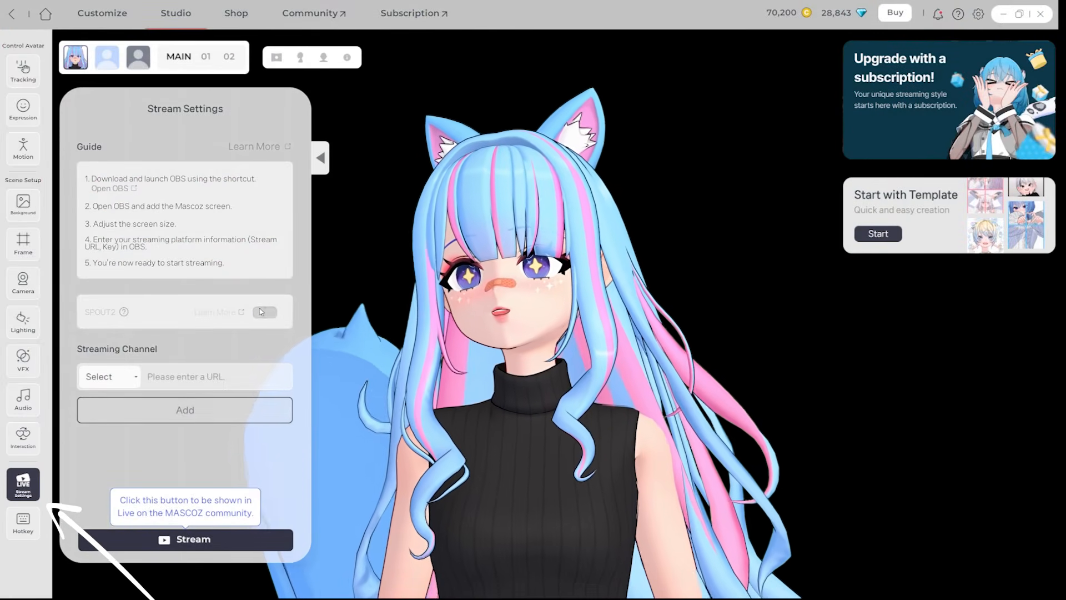
Turn on SPOUT2 output in the MASCOZ stream settings.
click(262, 311)
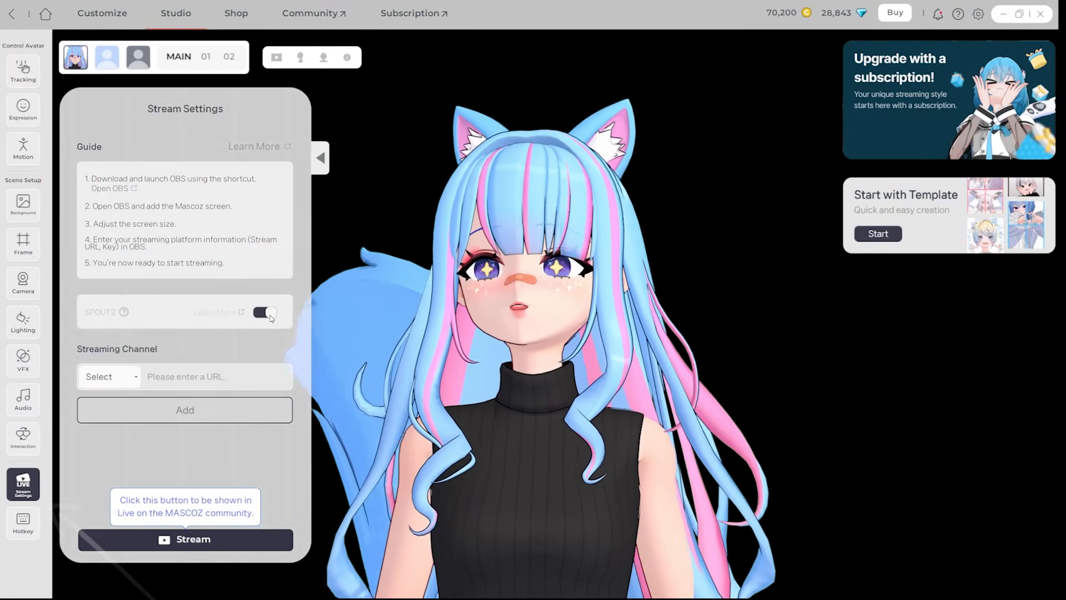
click(201, 537)
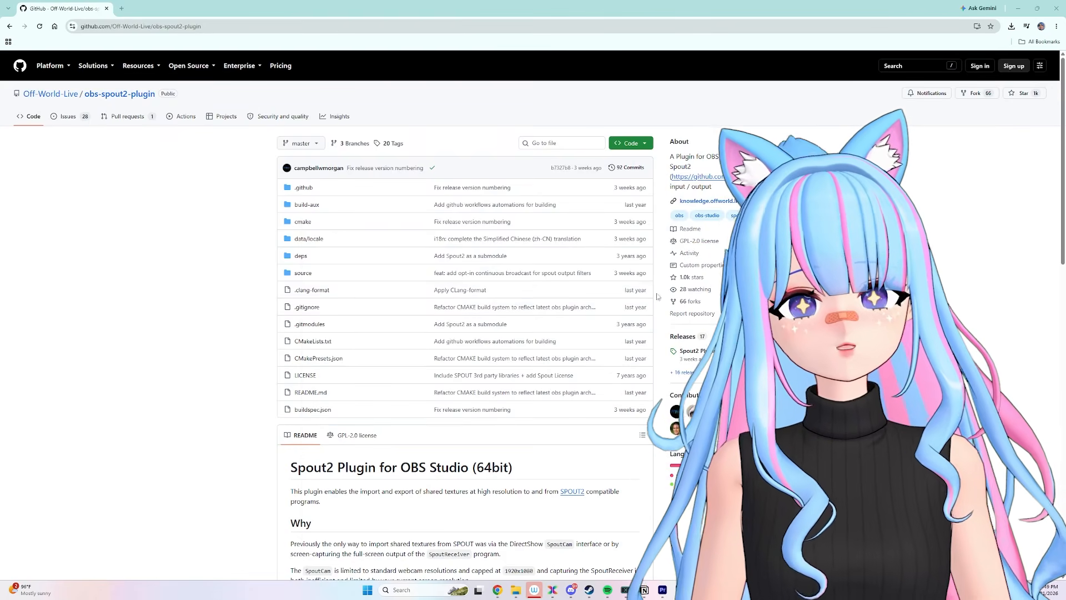
Find the OBS_Spout2_Plugin_Install_v1.12.0.exe installer on the plugin's GitHub releases page and search the computer for spout2.
scroll(459, 281, down, 9)
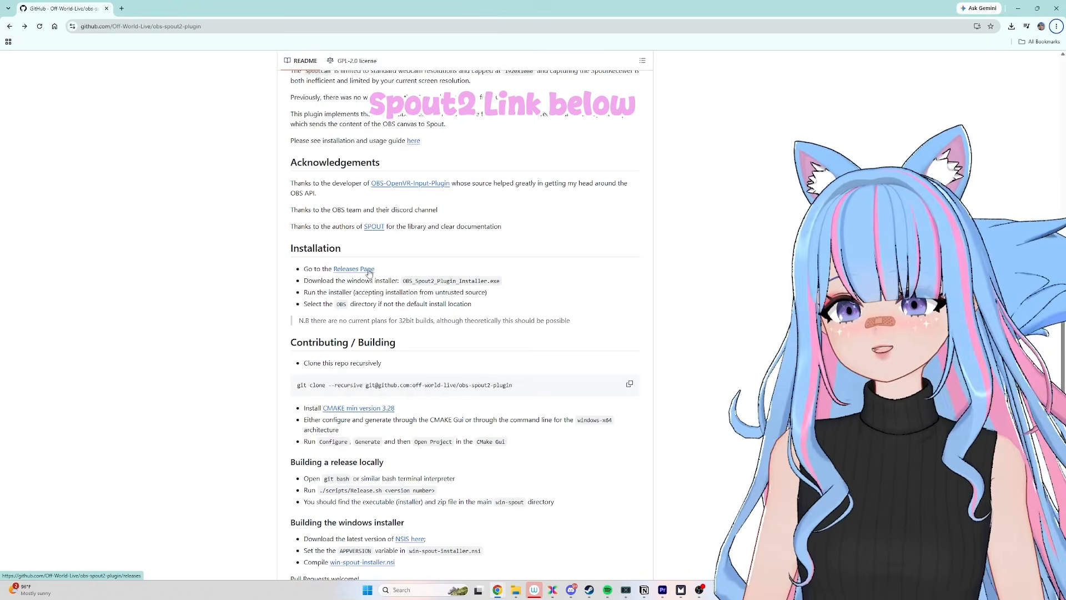
click(358, 274)
scroll(506, 342, down, 3)
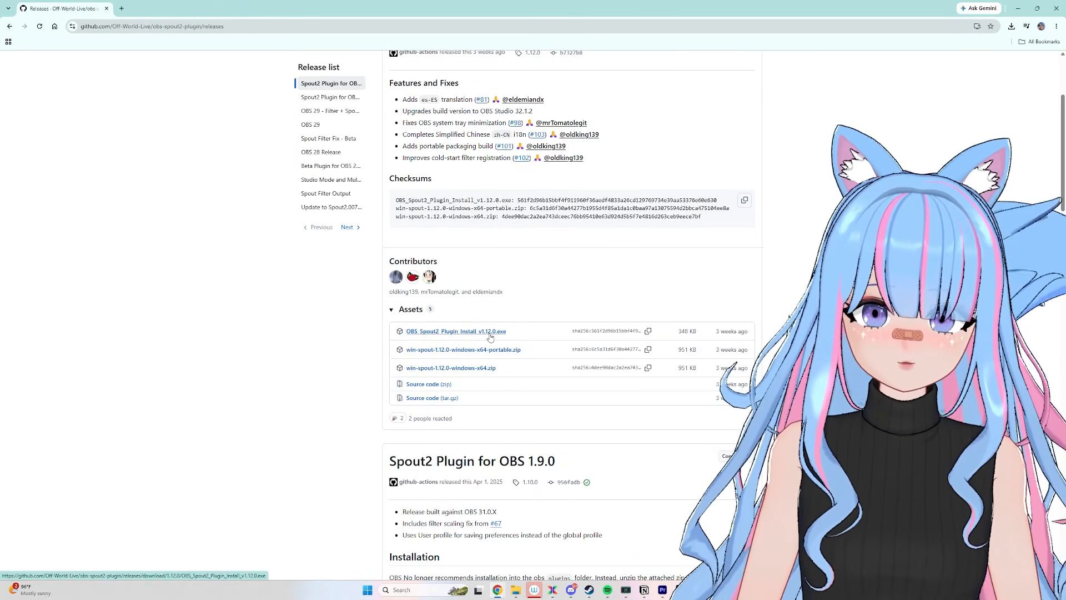
click(400, 589)
text(spout2)
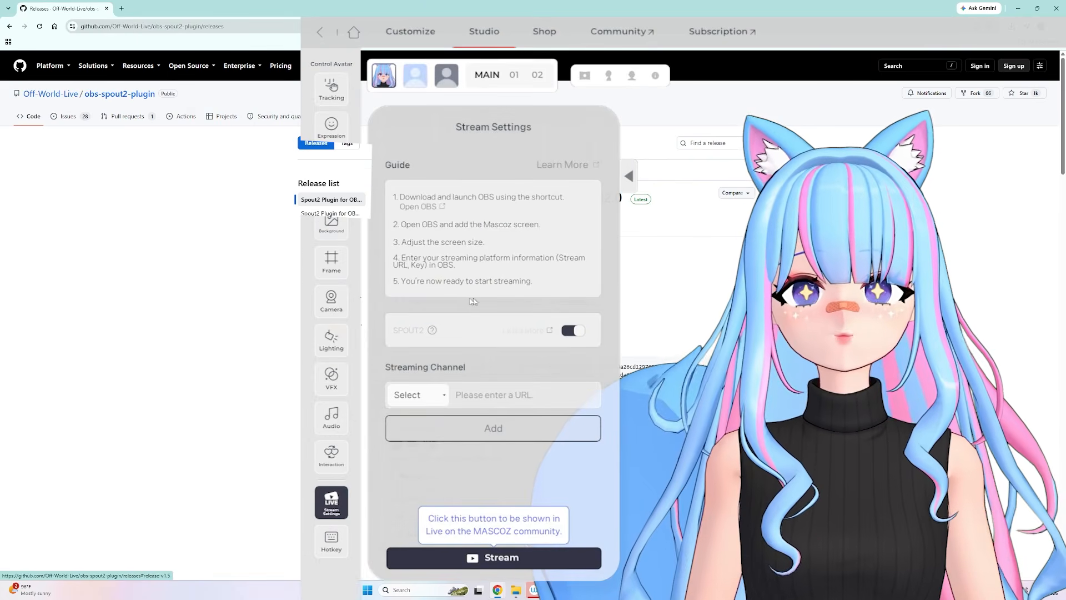
scroll(511, 304, down, 10)
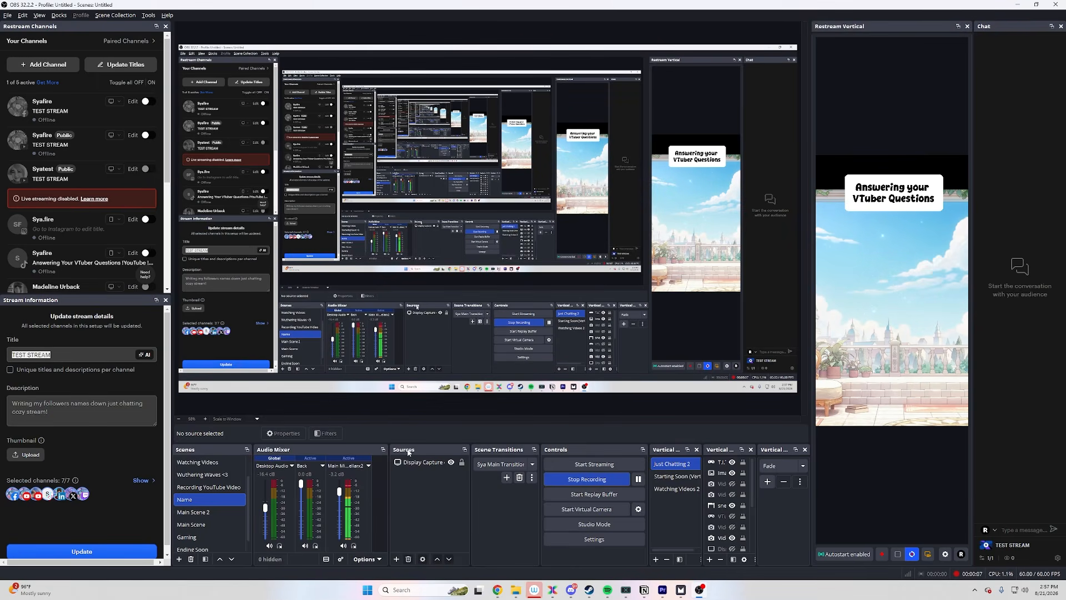
Add a new Spout2 Capture source in OBS with Mascoz as sender and Converted Premultiplied Alpha (legacy) as composite mode.
right_click(411, 479)
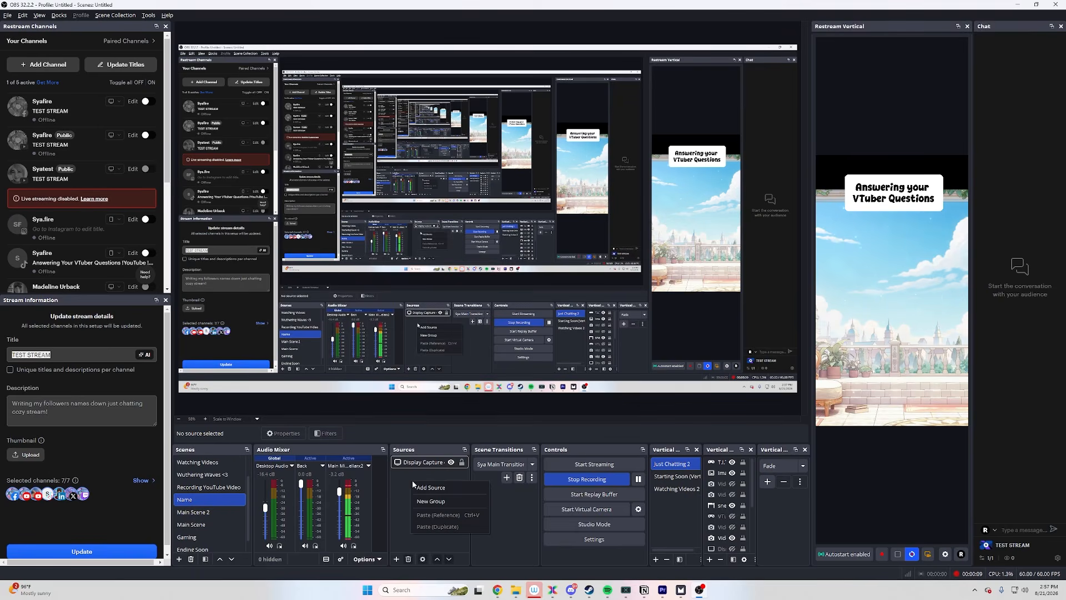
click(435, 488)
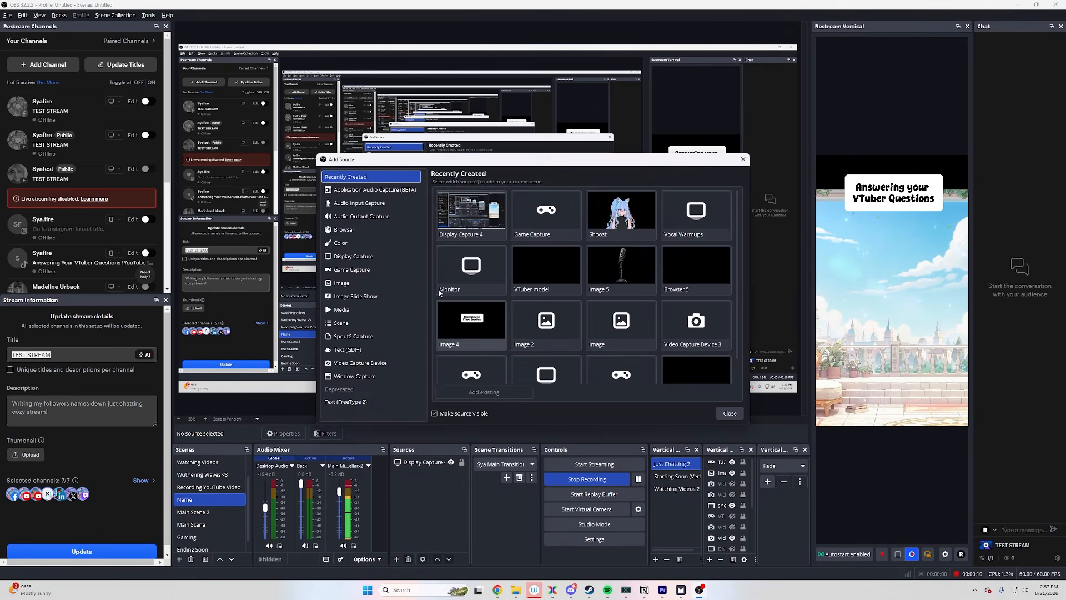
click(366, 337)
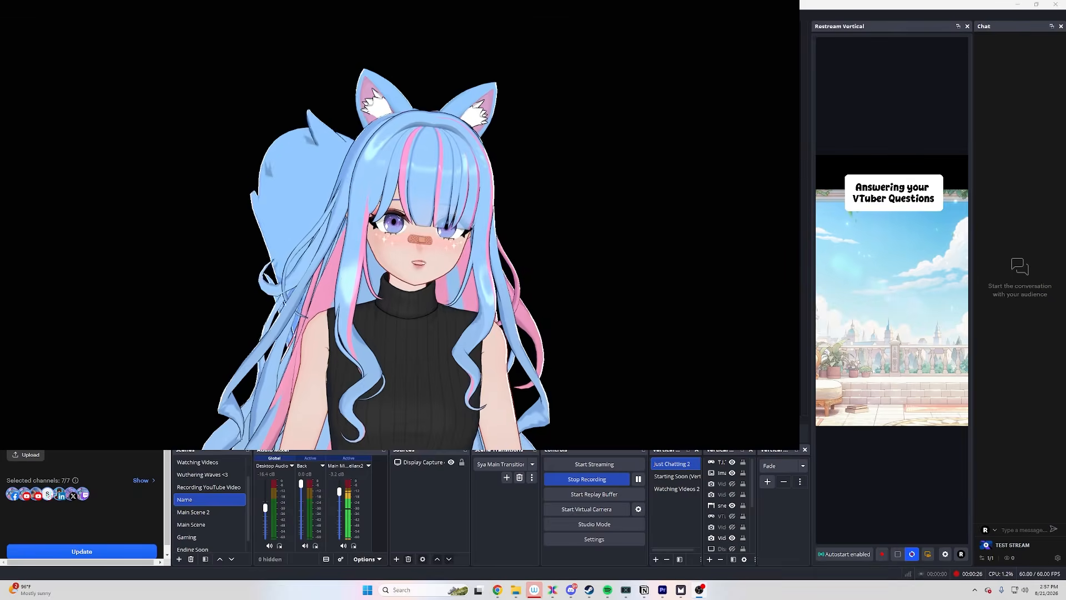
click(560, 294)
click(476, 322)
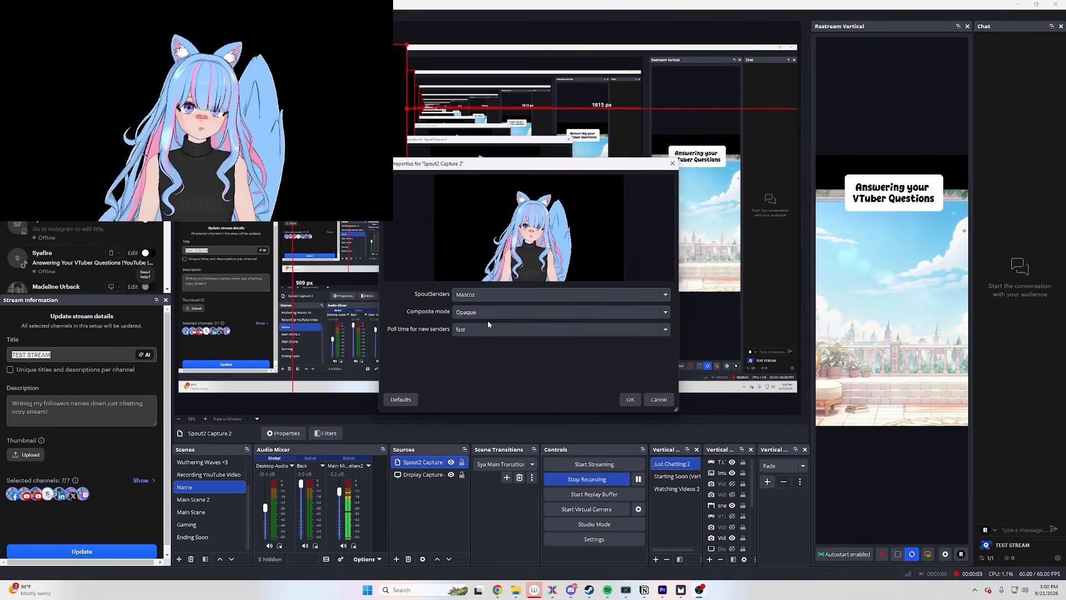
click(484, 313)
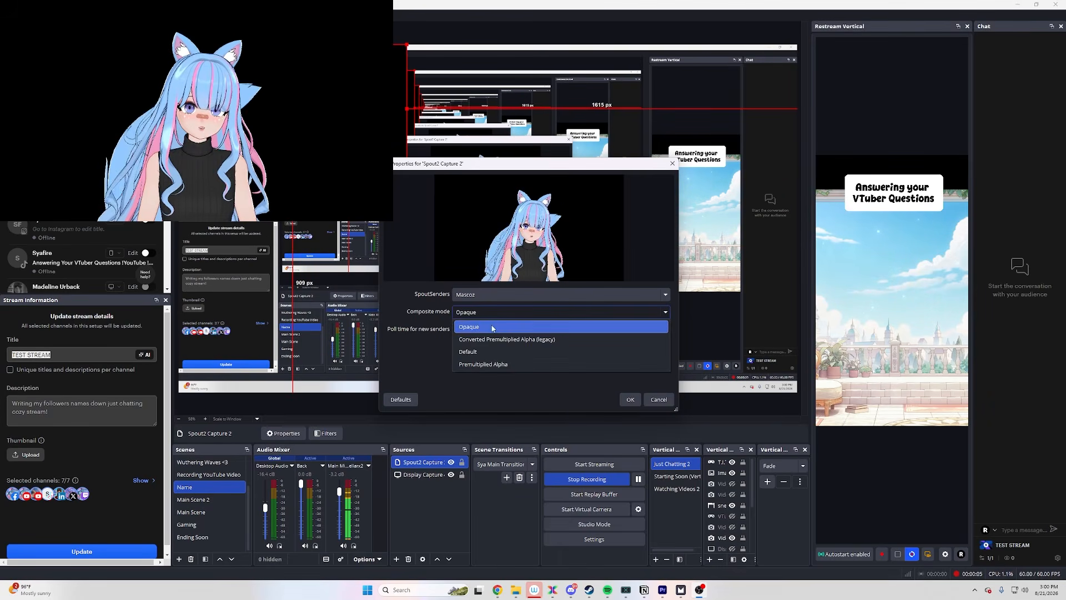
click(524, 339)
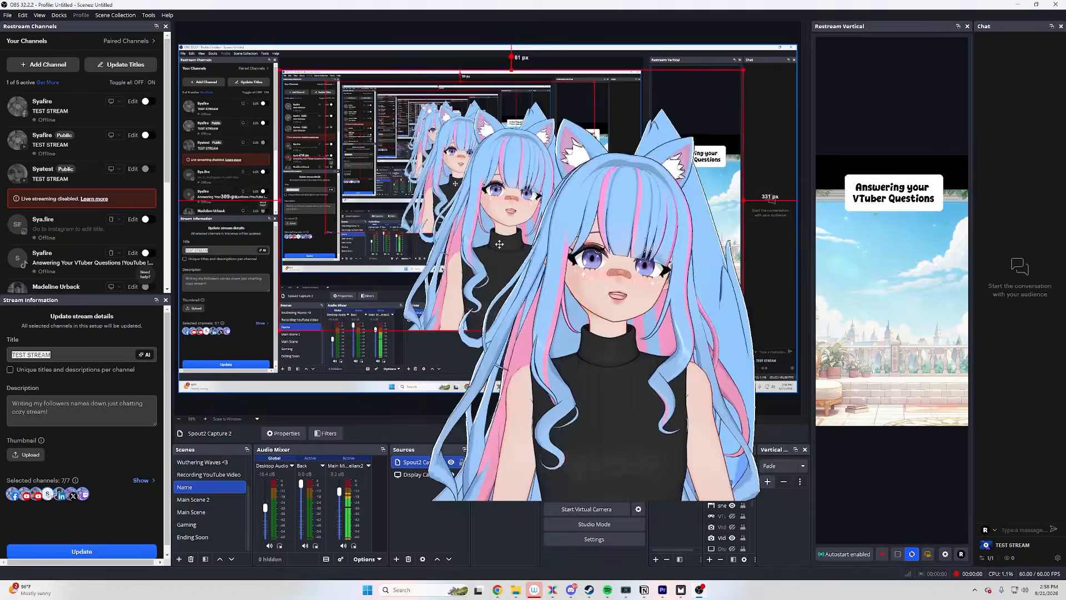
Move the avatar capture to the lower-right corner of the OBS canvas and open the background settings in MASCOZ.
drag(499, 244, 670, 314)
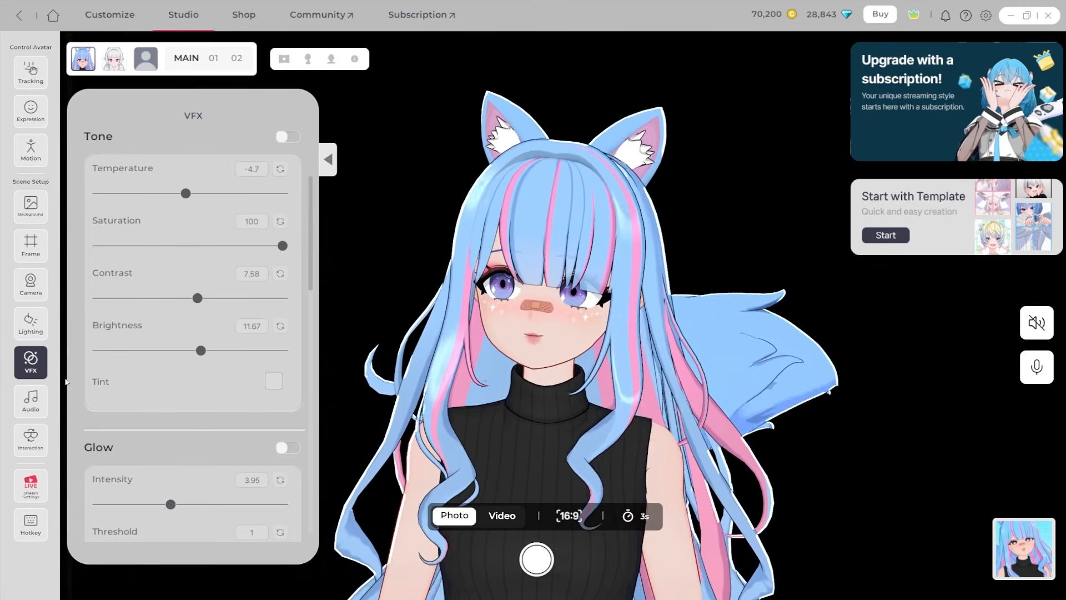
click(30, 205)
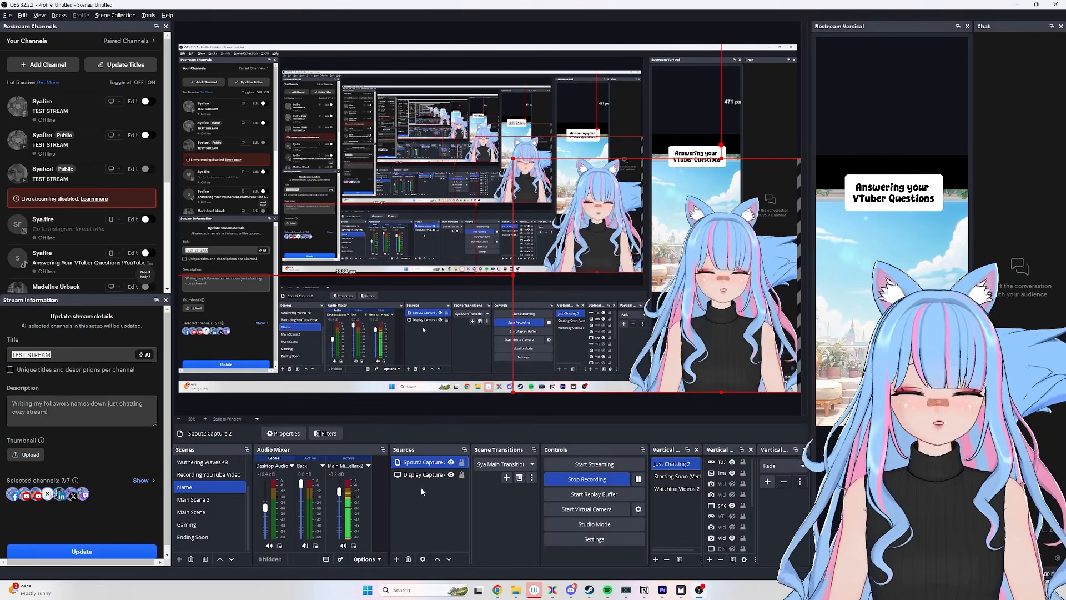
Add a new Game Capture source in OBS, look through its specific-window choices, and place it below the Spout2 capture.
right_click(421, 493)
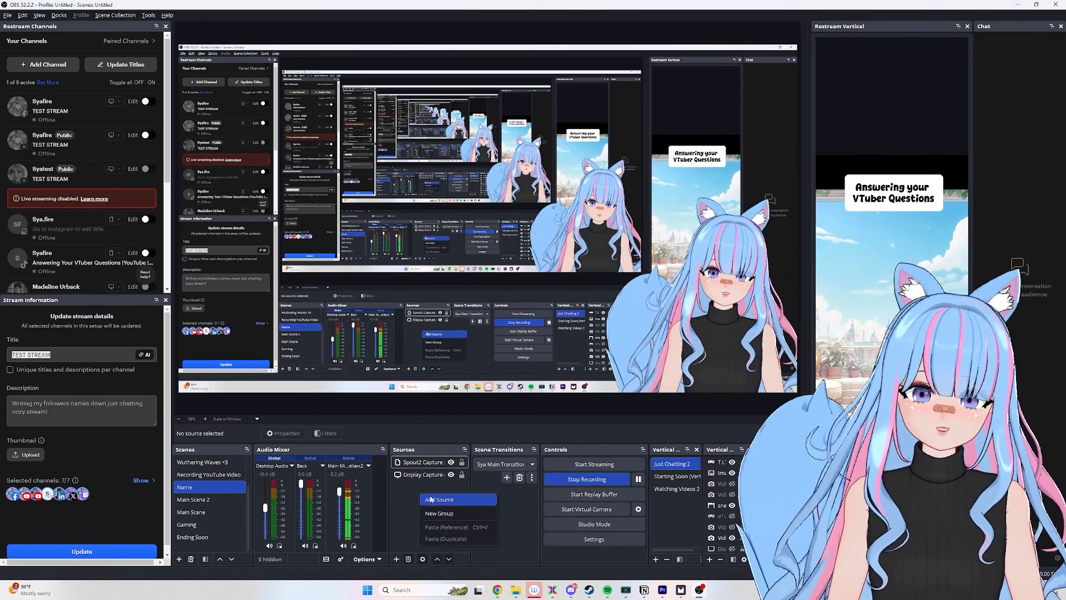
click(431, 499)
click(350, 271)
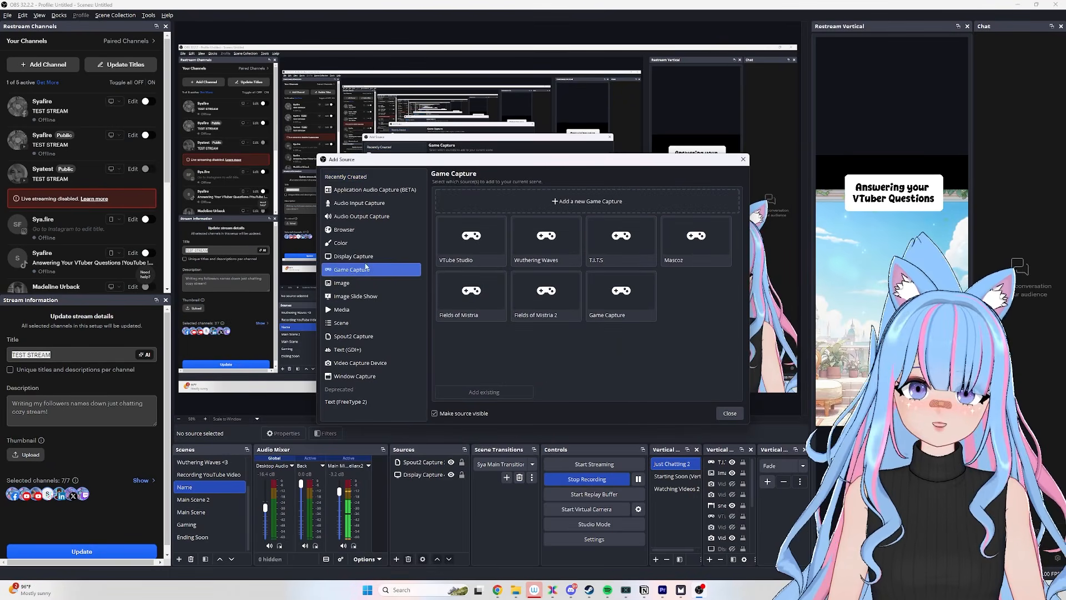
click(587, 201)
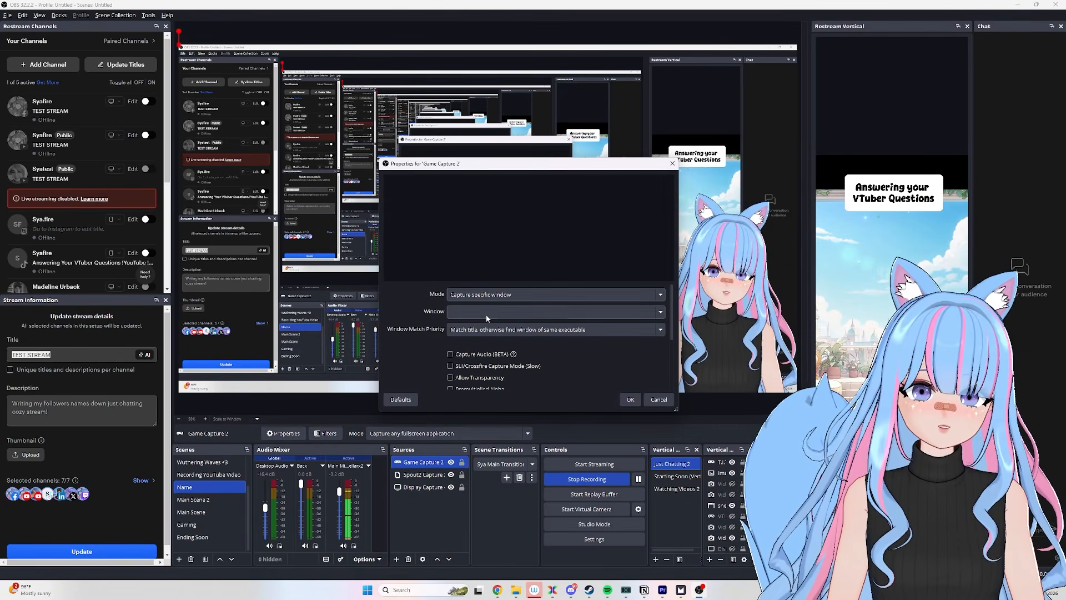
click(487, 312)
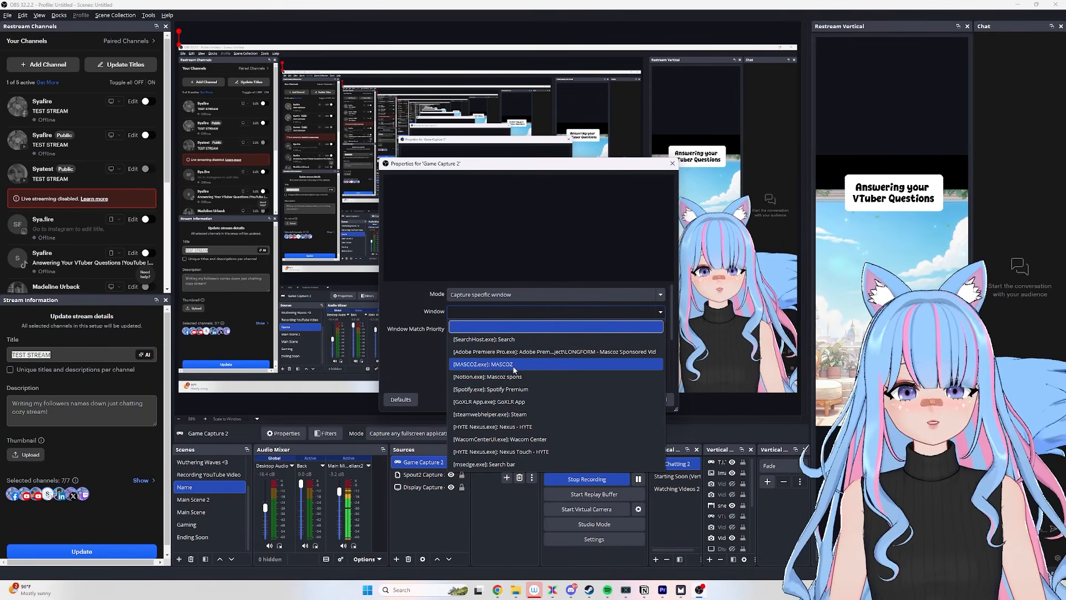
click(425, 360)
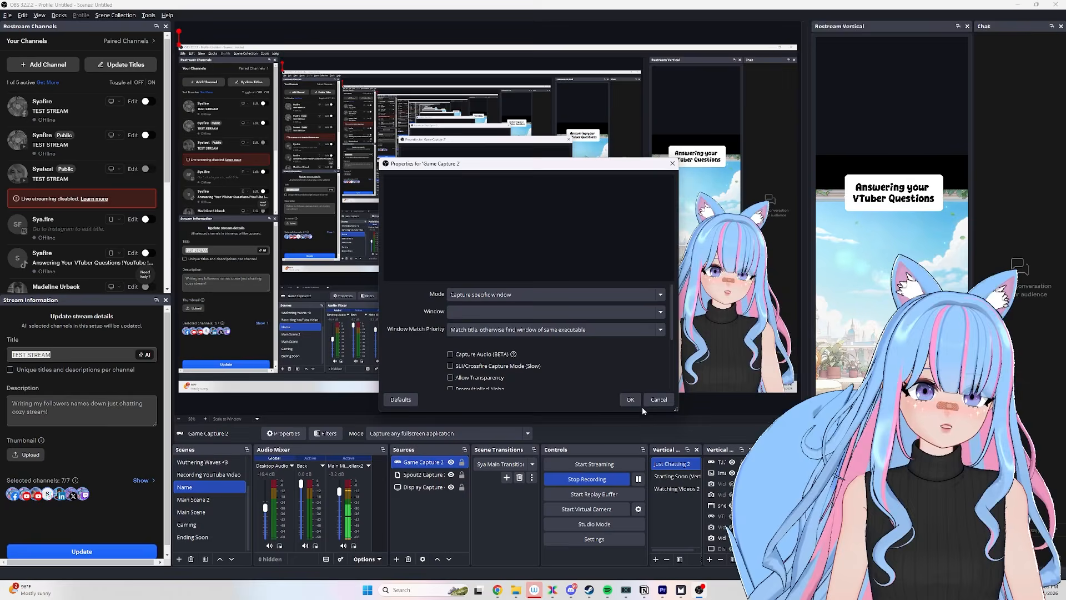
click(656, 399)
click(439, 475)
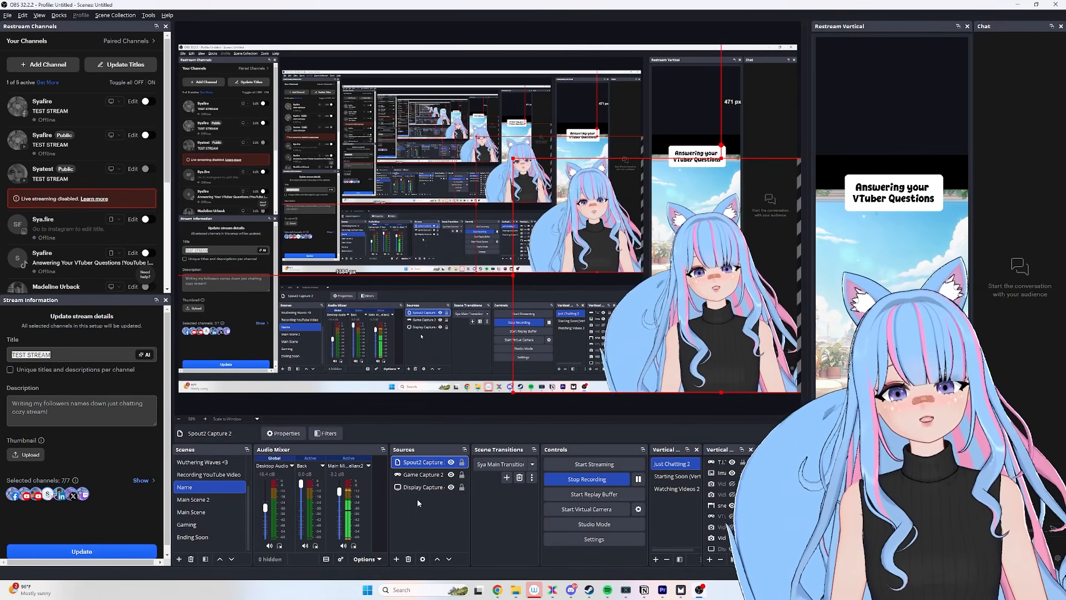
Add a new Display Capture source to the scene and go through the displays available for capture.
right_click(418, 499)
click(438, 507)
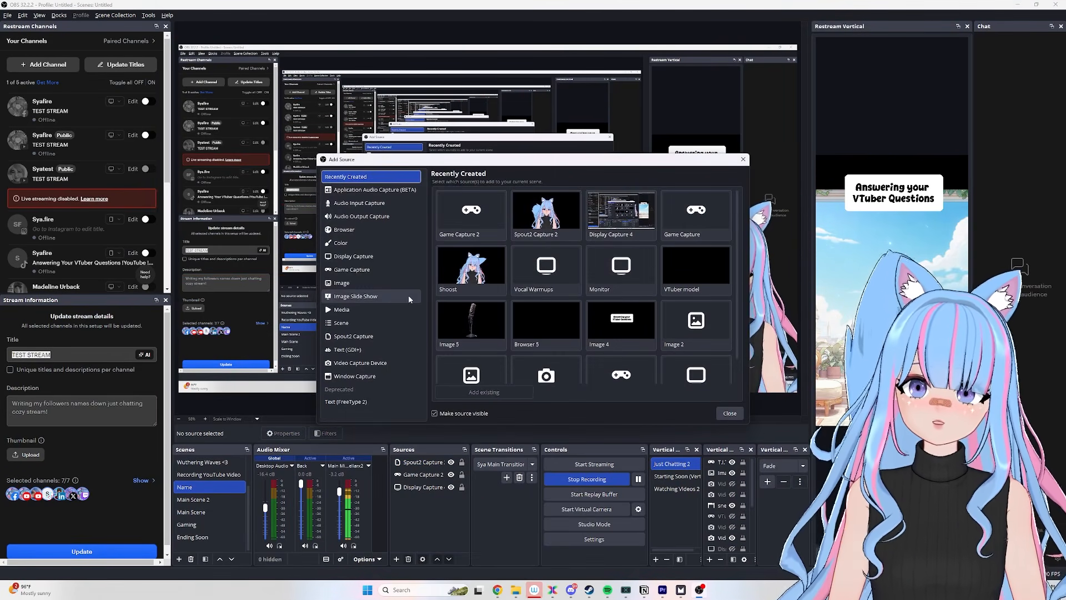
click(378, 257)
click(568, 211)
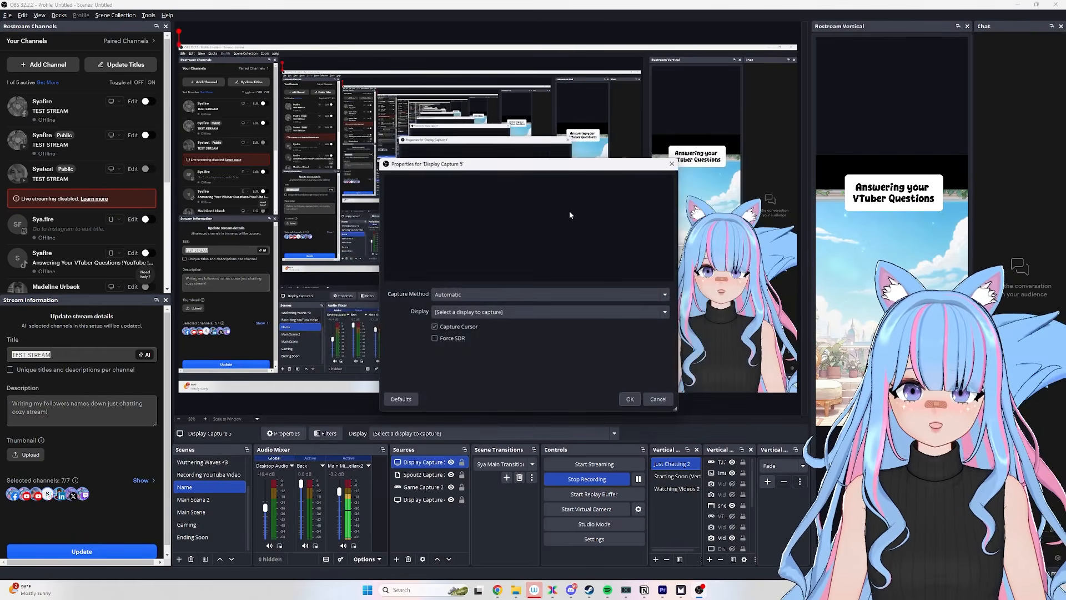
click(473, 312)
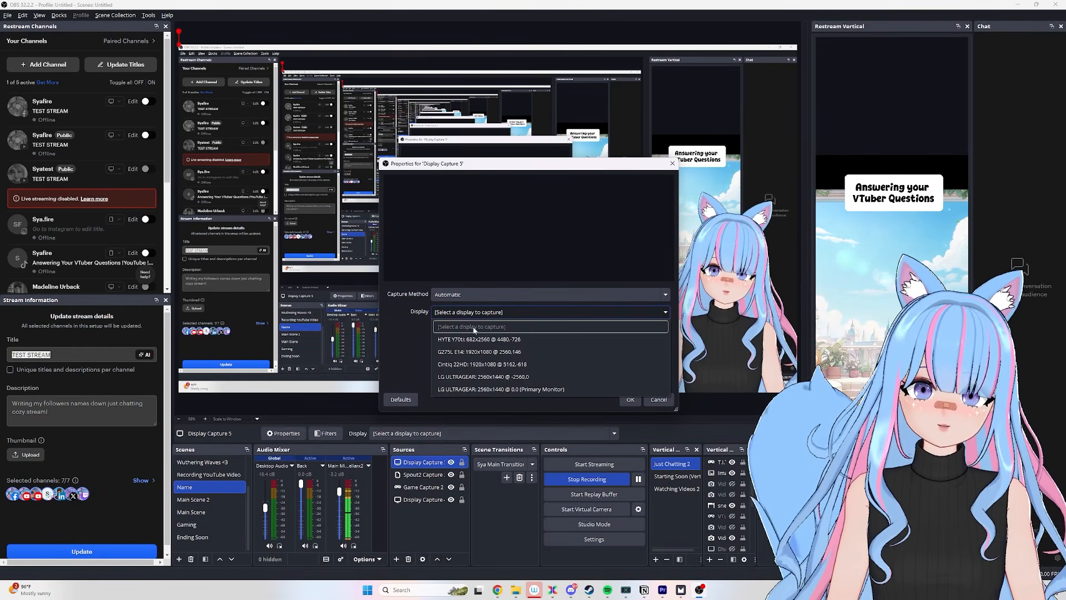
click(524, 365)
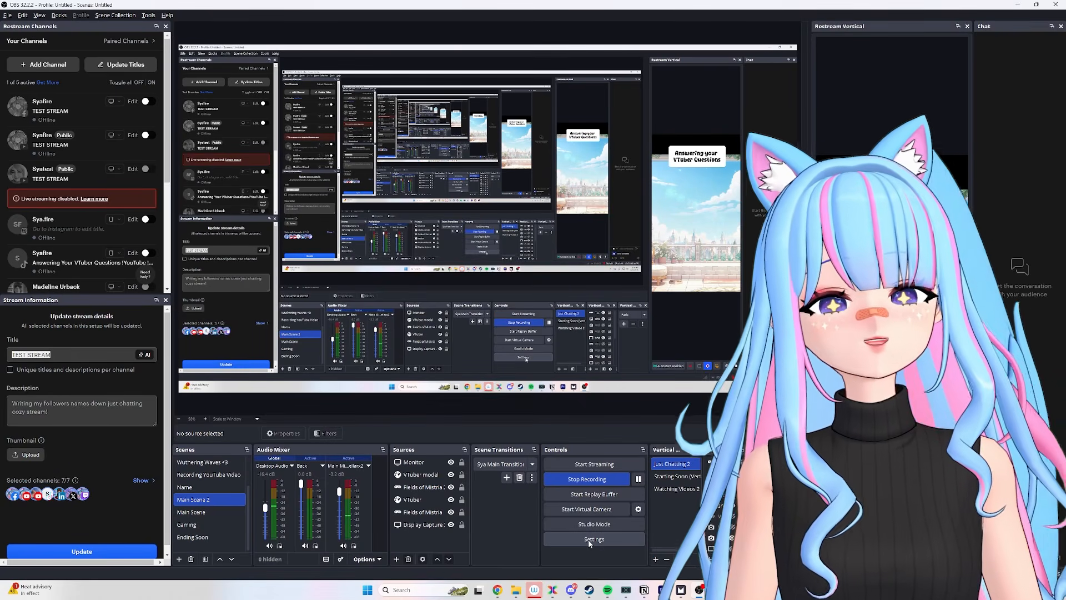
Set the streaming service to Twitch in the OBS stream settings and open the account menu on the Twitch channel page.
click(604, 539)
click(369, 180)
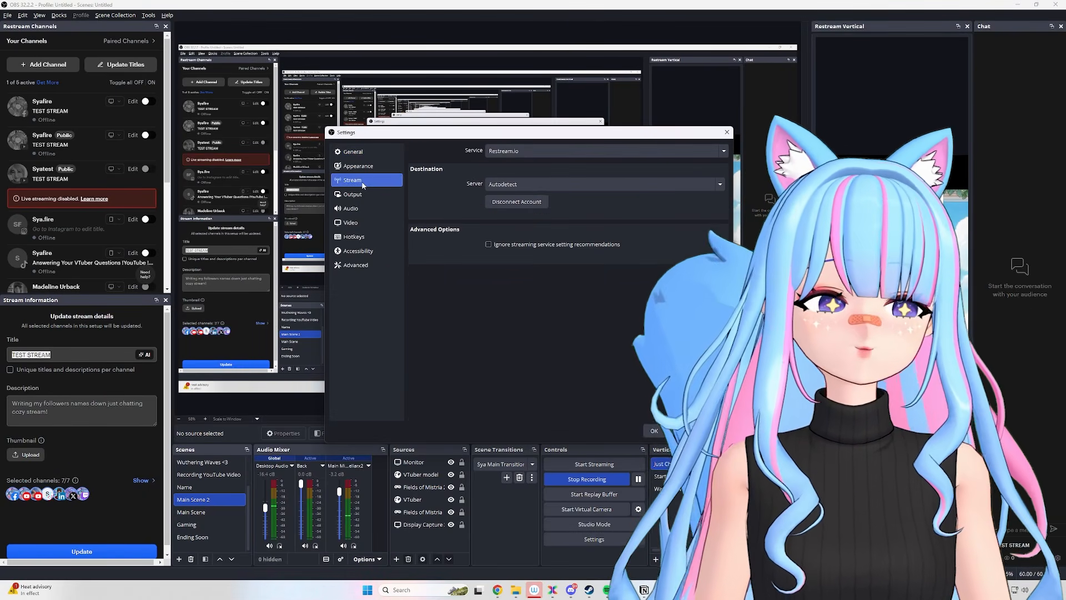
click(504, 152)
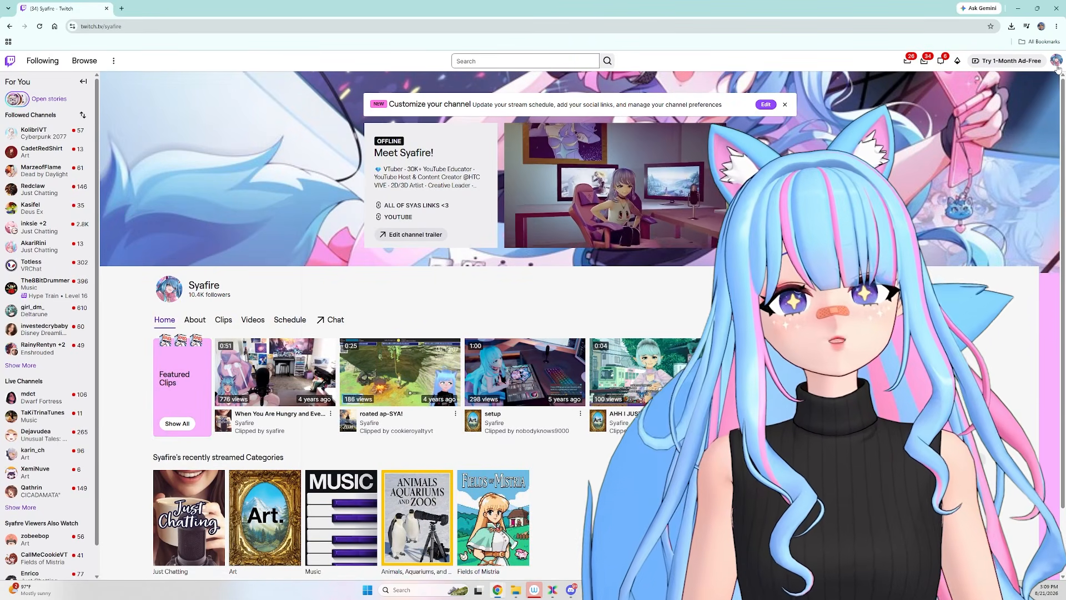
click(1056, 61)
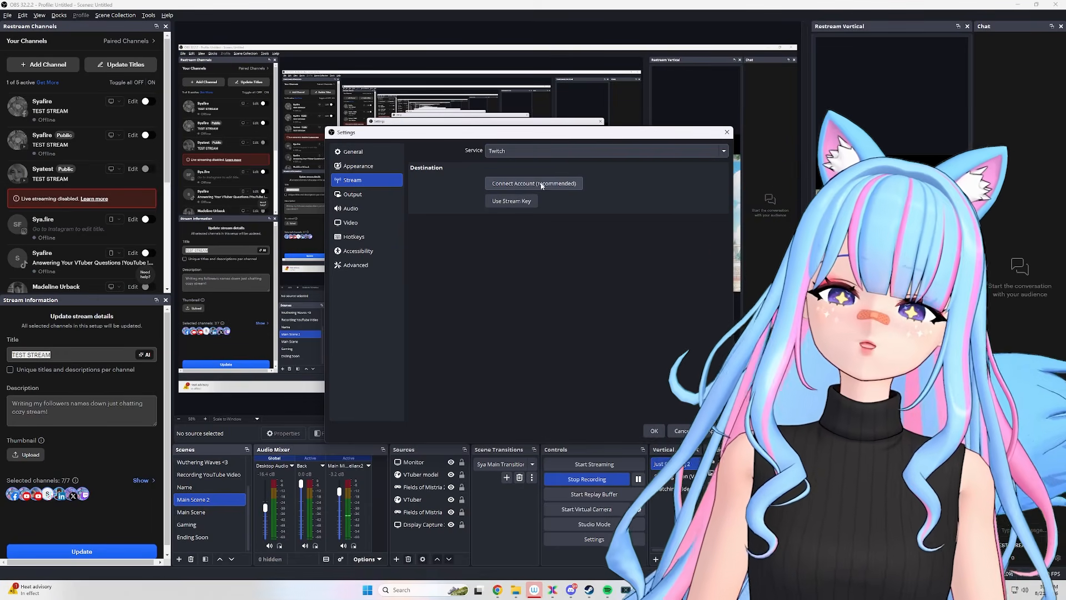